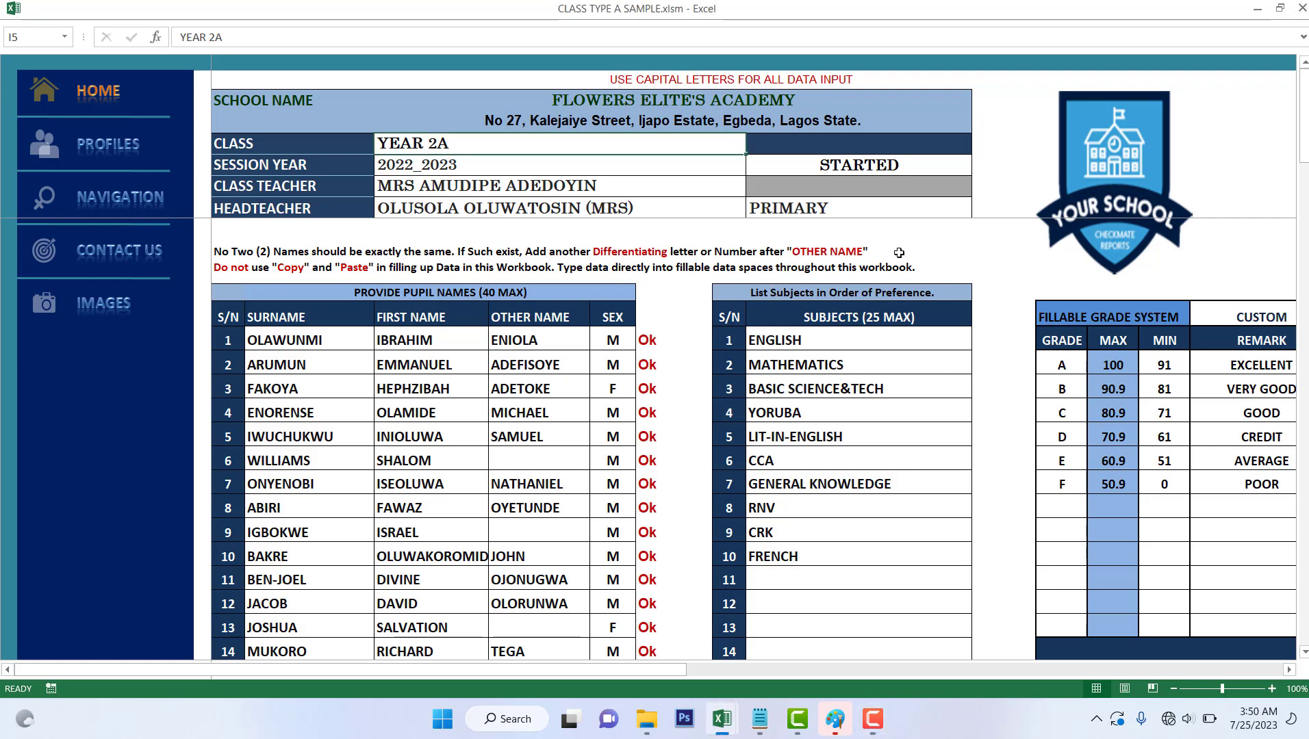
# - Check the class status, session year, class teacher and headteacher entries on the setup sheet
pyautogui.click(806, 165)
pyautogui.click(427, 141)
pyautogui.click(429, 170)
pyautogui.click(458, 194)
pyautogui.click(452, 207)
pyautogui.scroll(-2, 433, 284)
pyautogui.scroll(1, 404, 274)
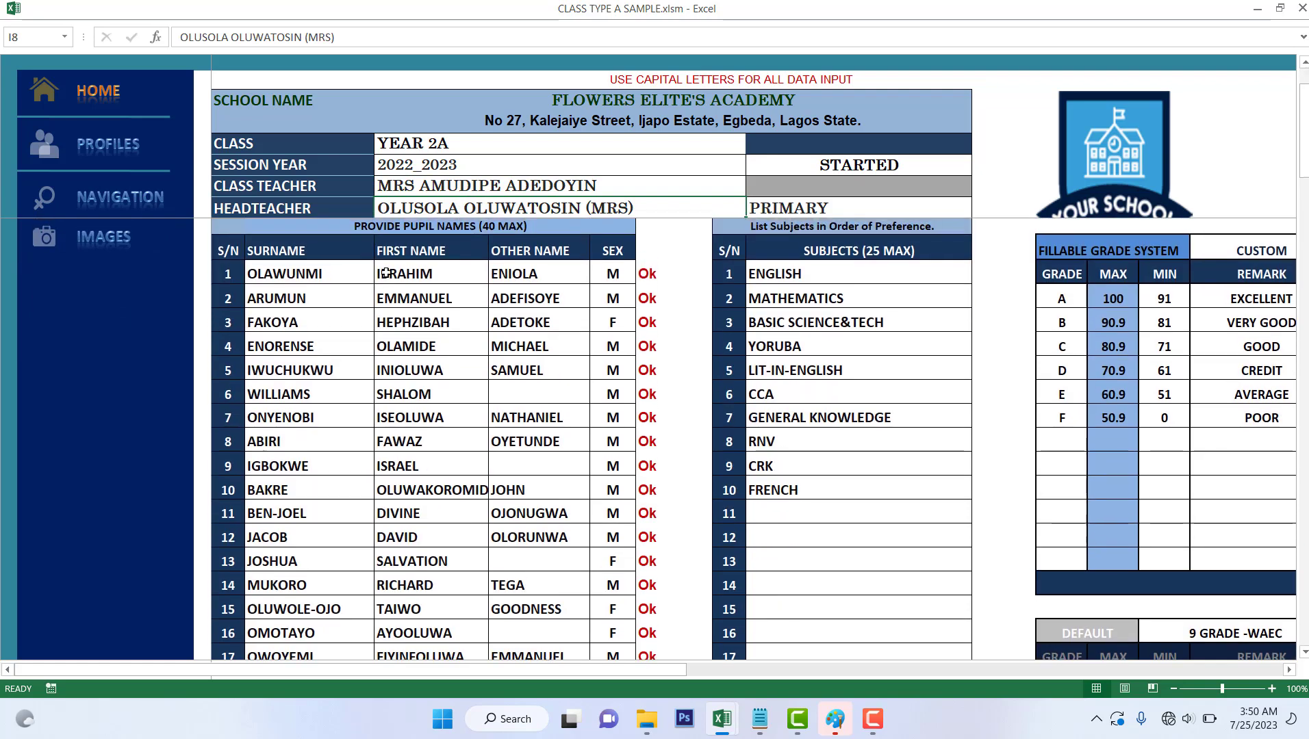
pyautogui.scroll(-4, 406, 269)
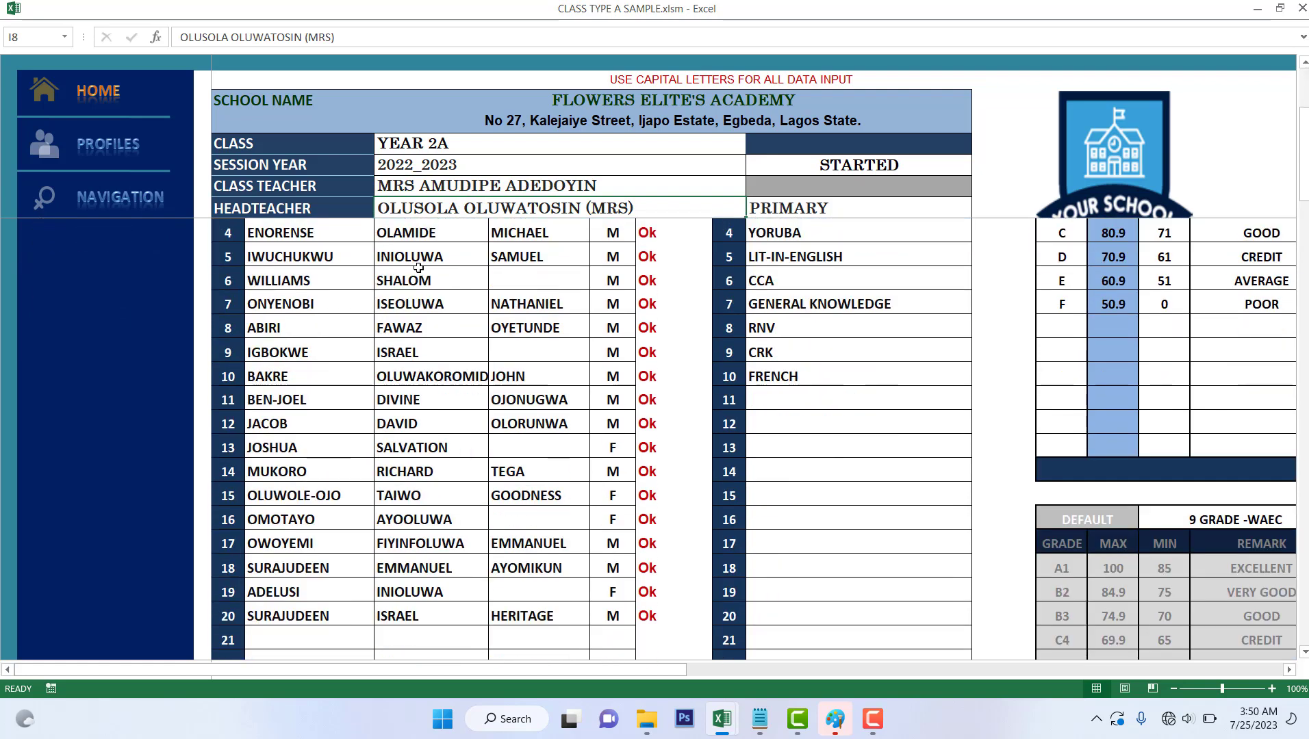
pyautogui.scroll(4, 549, 388)
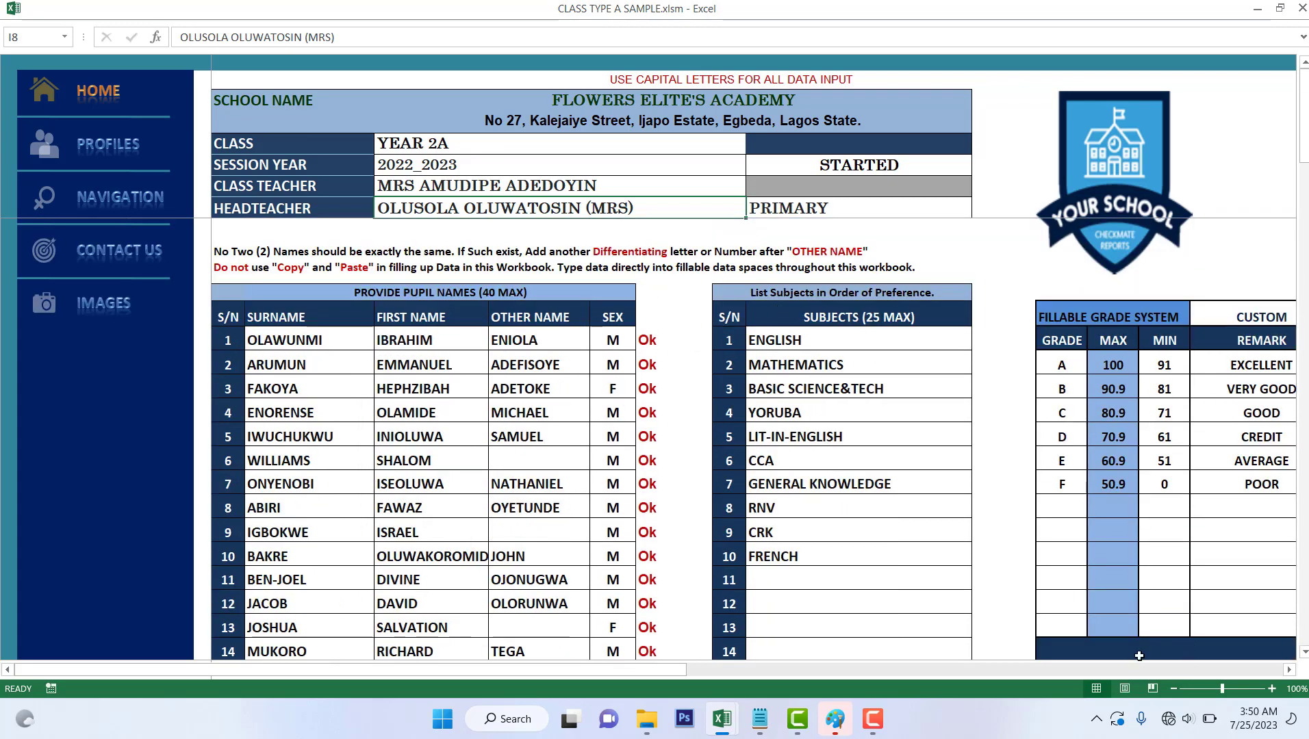
# - Go through the navigation centre and 1st Term Result Summary to the Marks Sheet
pyautogui.click(120, 195)
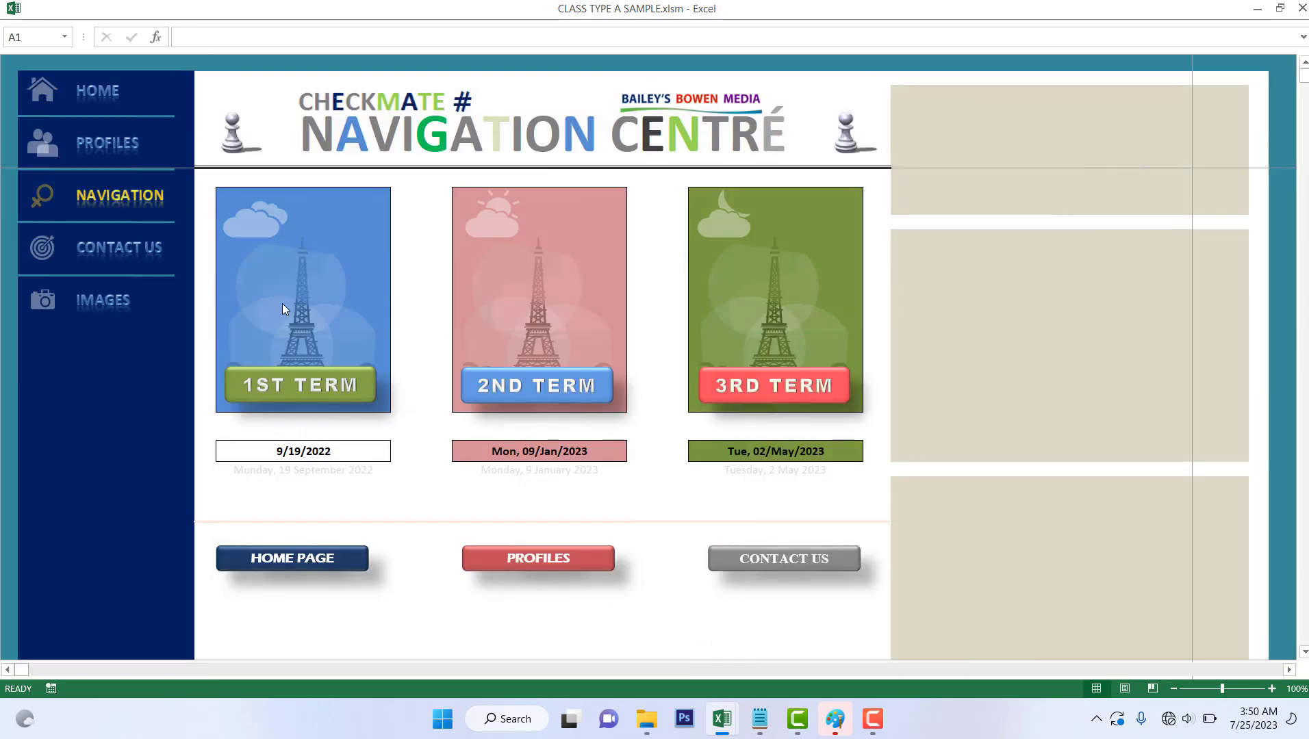
pyautogui.click(335, 385)
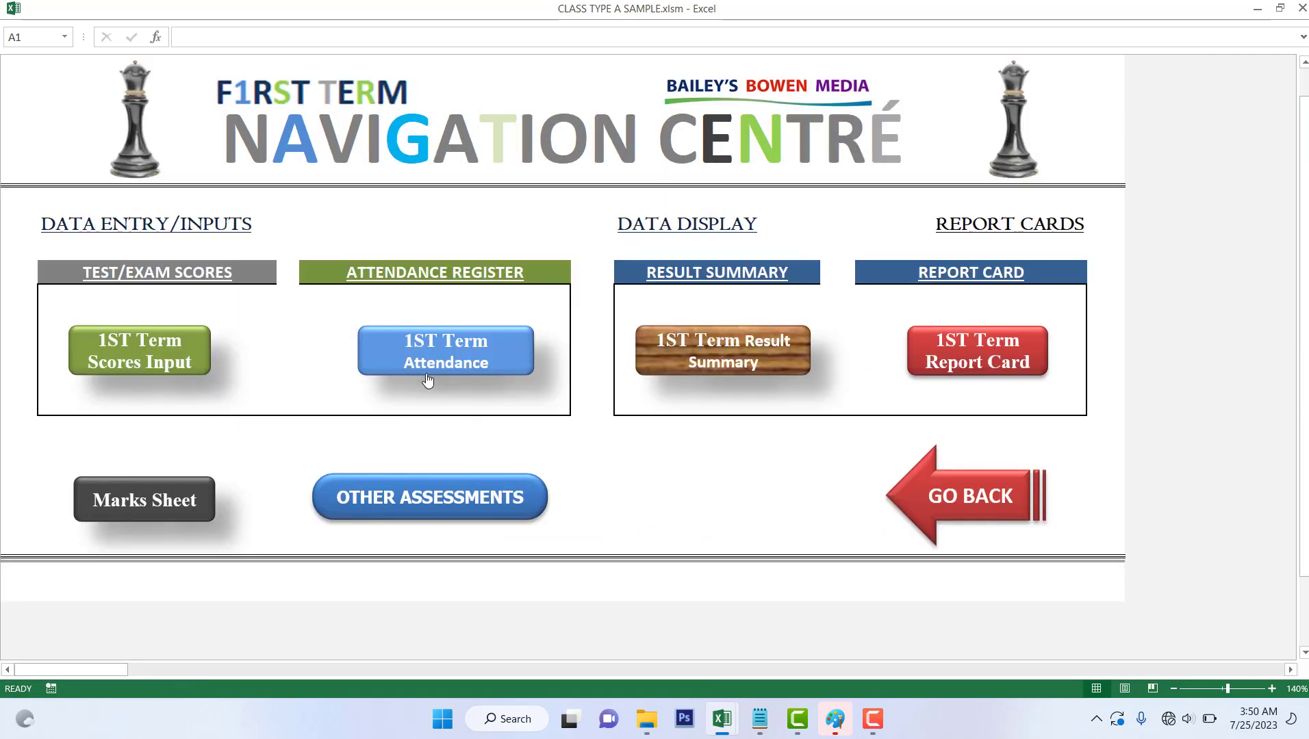
pyautogui.click(681, 364)
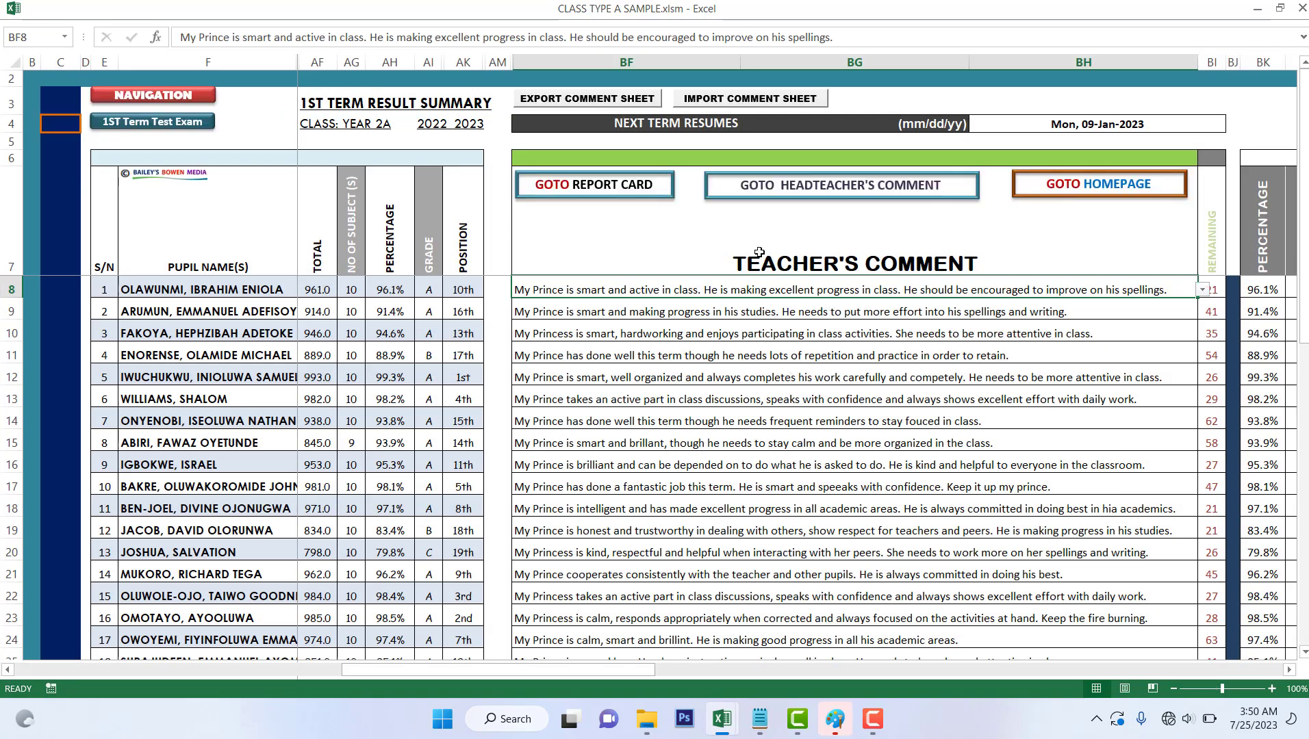
pyautogui.click(142, 123)
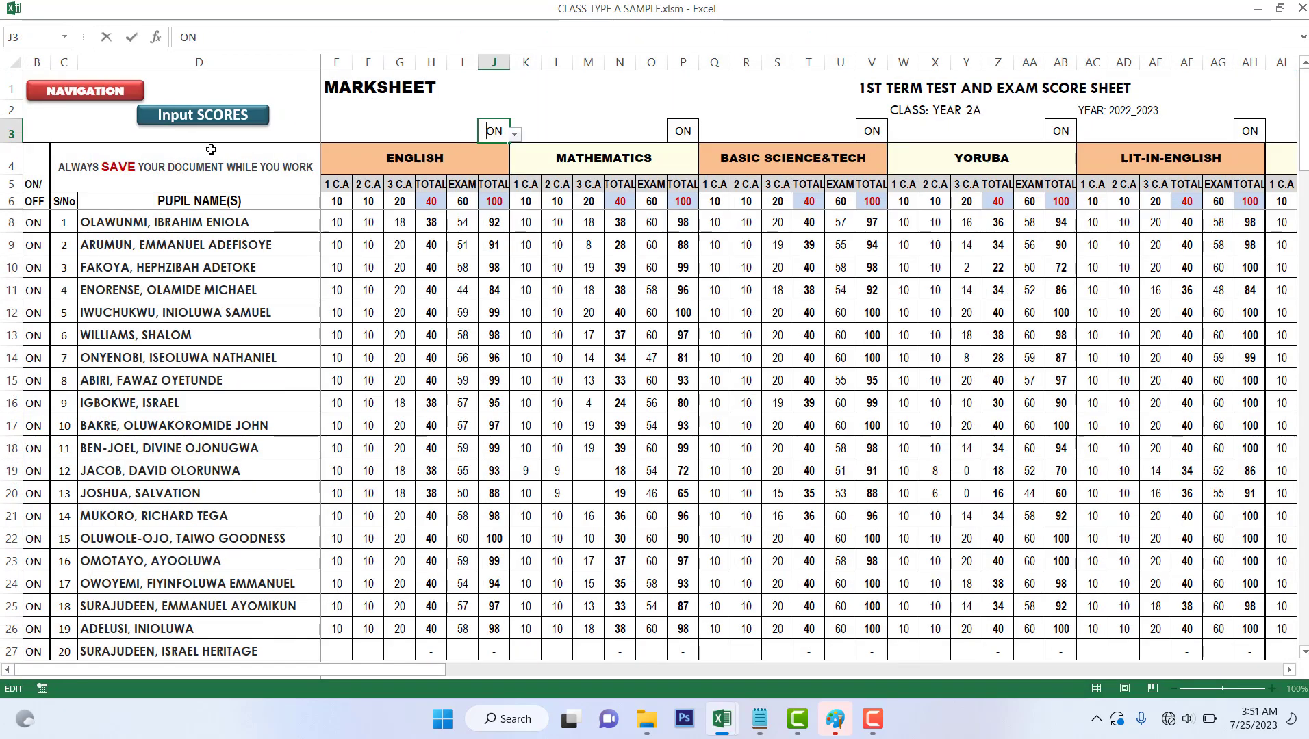
# - Open the score input sheet and clear the English (F8:F27) and Mathematics (L8:L28) C.A totals
pyautogui.click(229, 126)
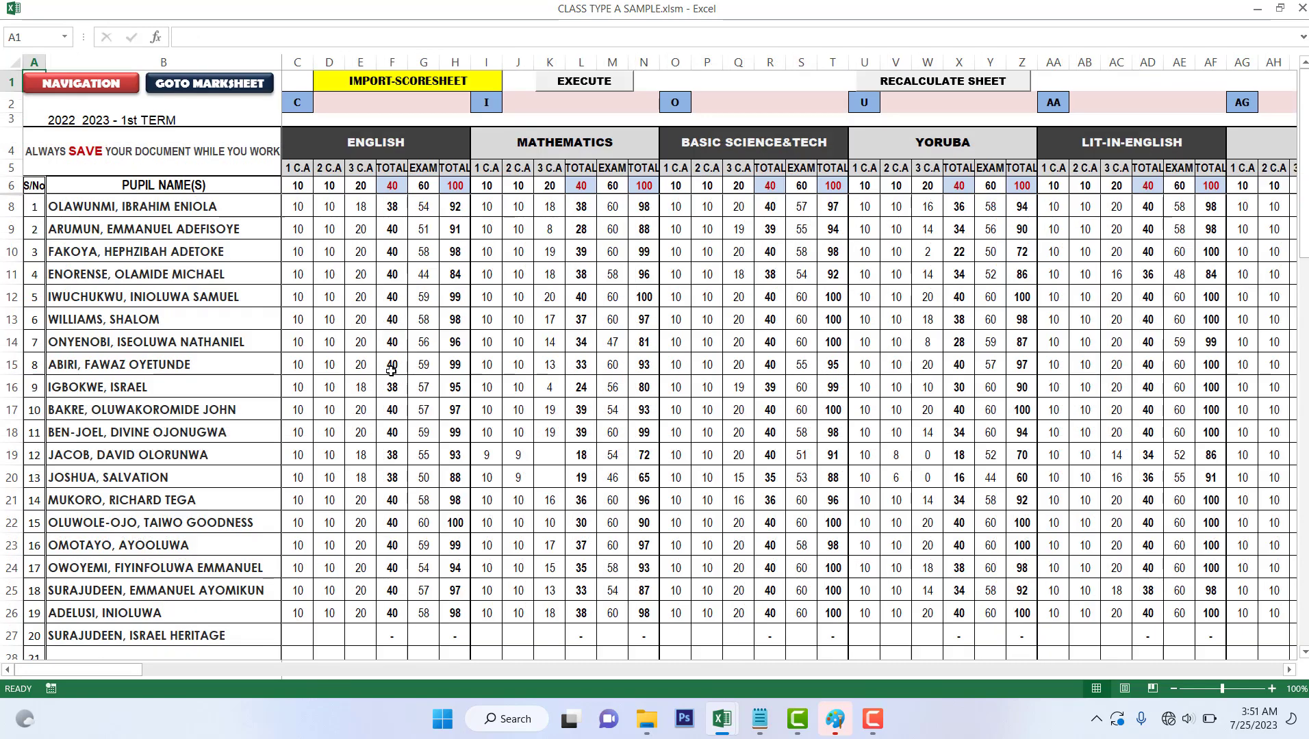
pyautogui.scroll(-3, 453, 395)
pyautogui.scroll(3, 453, 394)
pyautogui.moveTo(392, 206); pyautogui.dragTo(399, 638)
pyautogui.press('Delete')
pyautogui.moveTo(585, 205); pyautogui.dragTo(581, 551)
pyautogui.press('Delete')
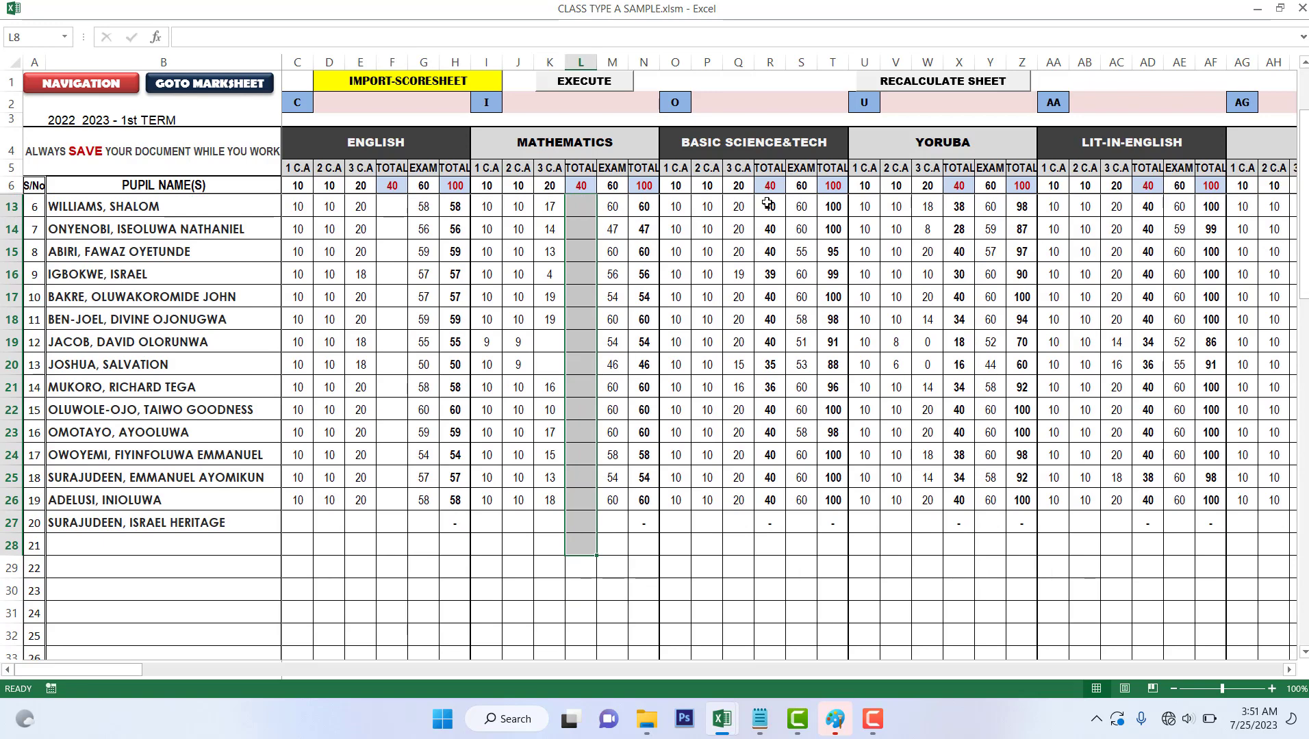
# - Clear the Basic Science&Tech C.A totals (R13:R30) and final totals (T8:T27)
pyautogui.moveTo(768, 204); pyautogui.dragTo(760, 608)
pyautogui.press('Delete')
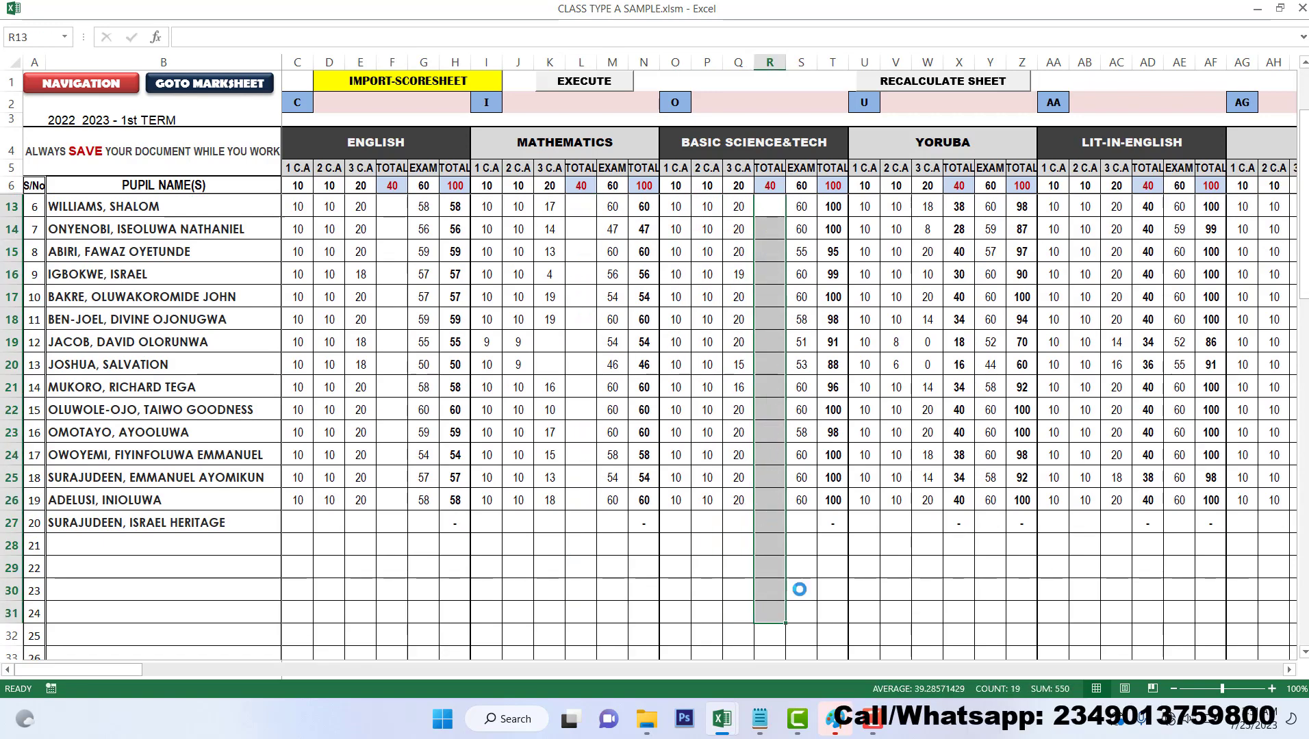
pyautogui.moveTo(833, 525); pyautogui.dragTo(844, 116)
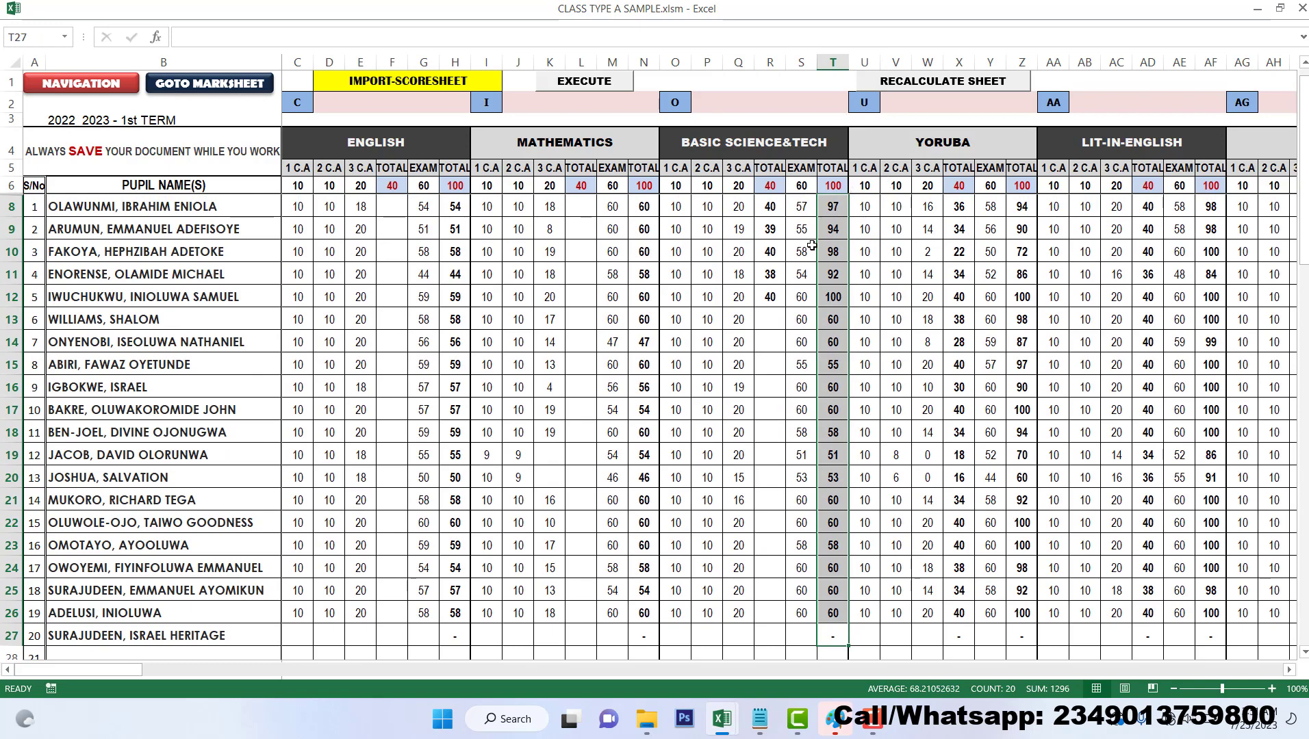
pyautogui.press('Delete')
pyautogui.click(895, 312)
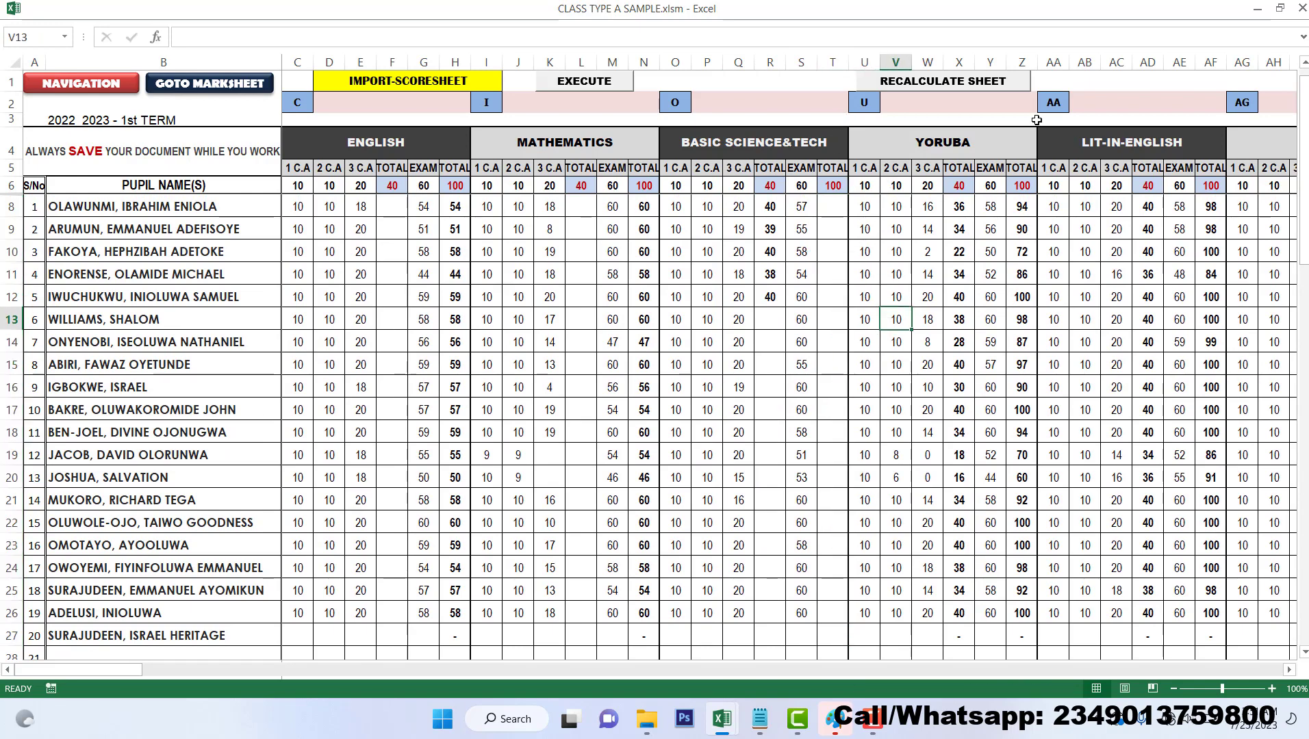
# - From cell C8, run RECALCULATE SHEET and confirm the warning to refill all totals
pyautogui.click(296, 207)
pyautogui.click(912, 88)
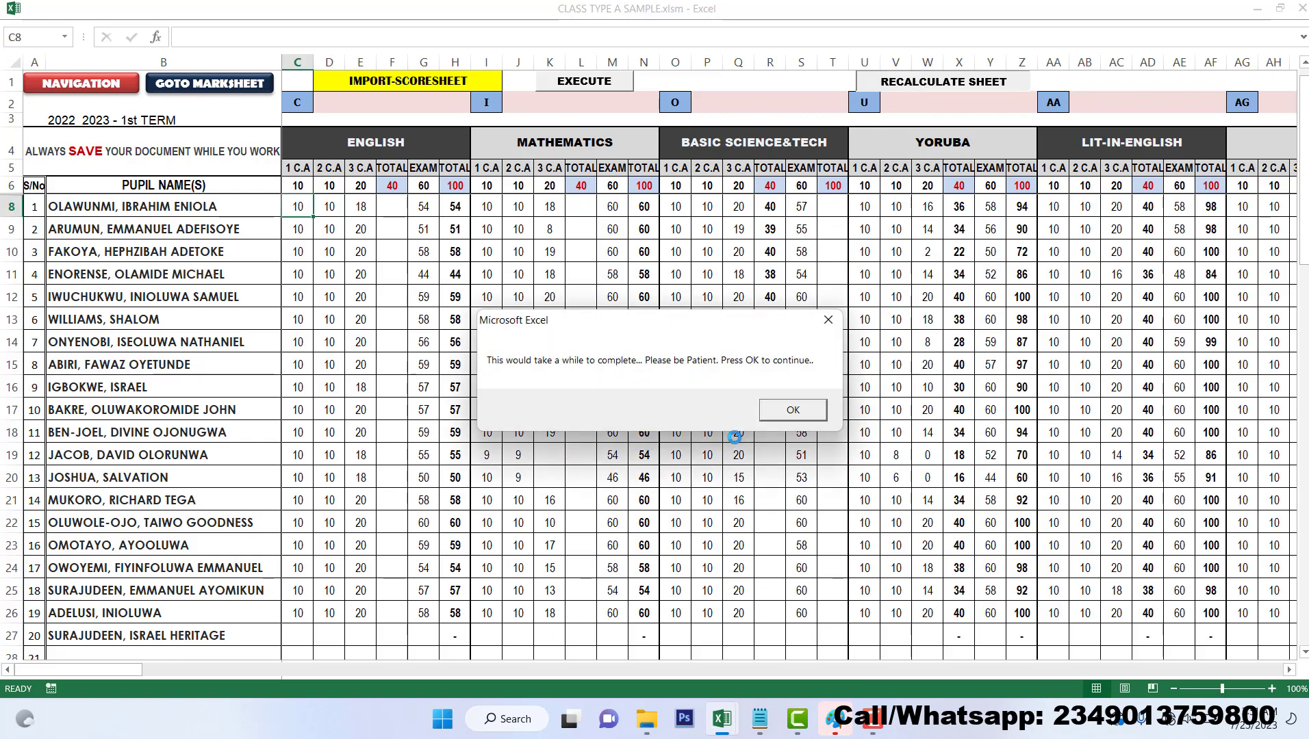
pyautogui.click(810, 410)
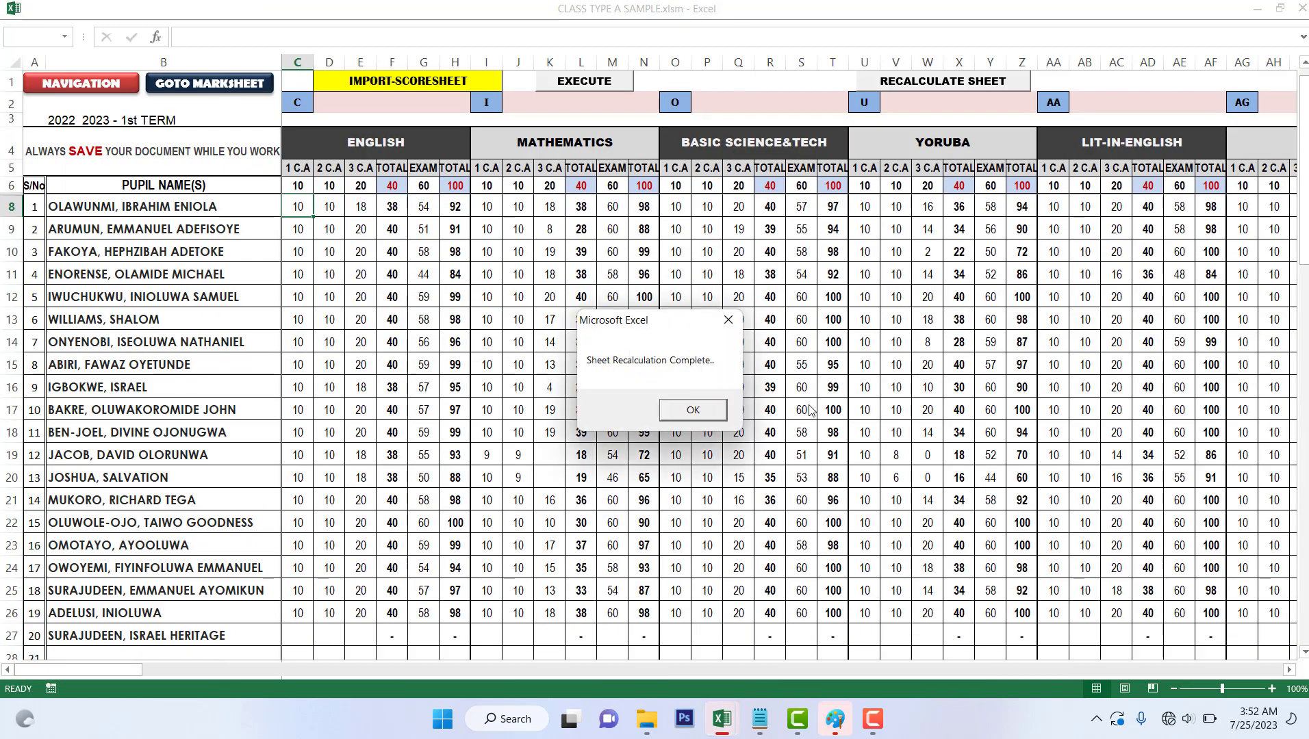
# - Dismiss the completion message and change pupil 9's Mathematics 3 C.A score in K16 to 7
pyautogui.click(691, 410)
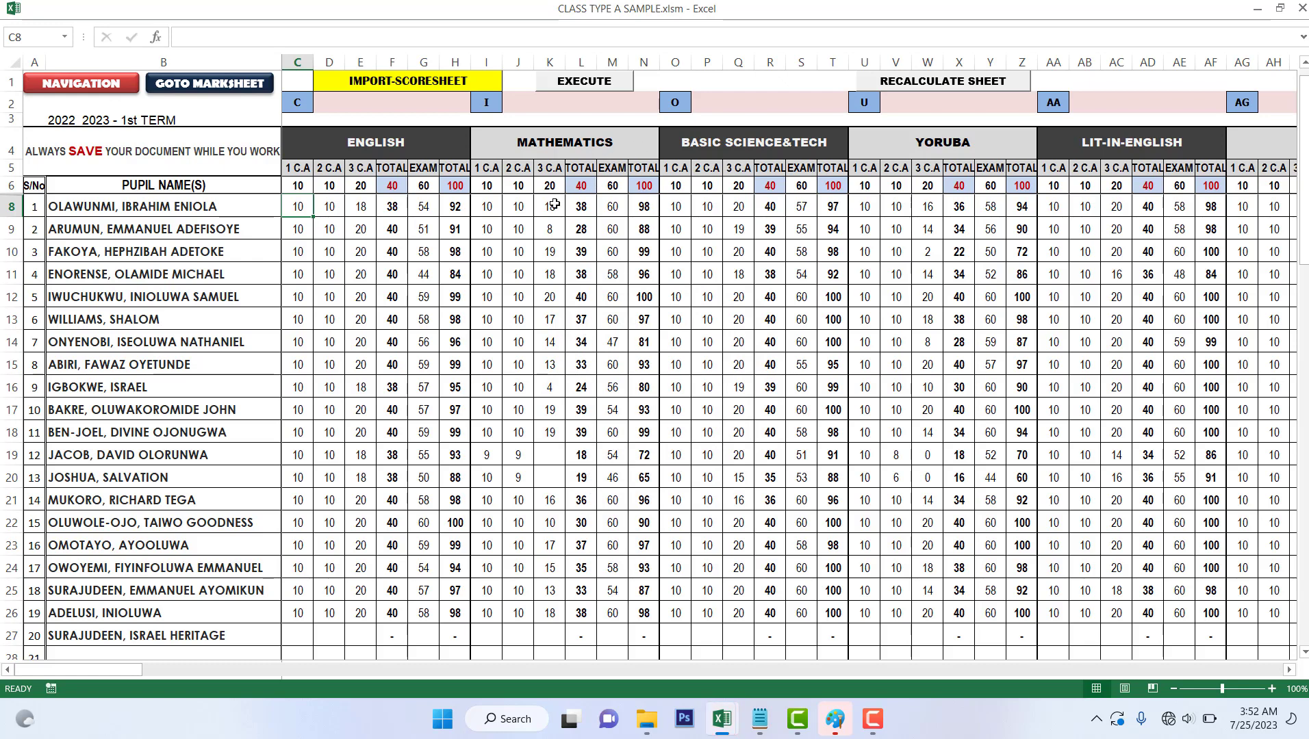
pyautogui.click(548, 387)
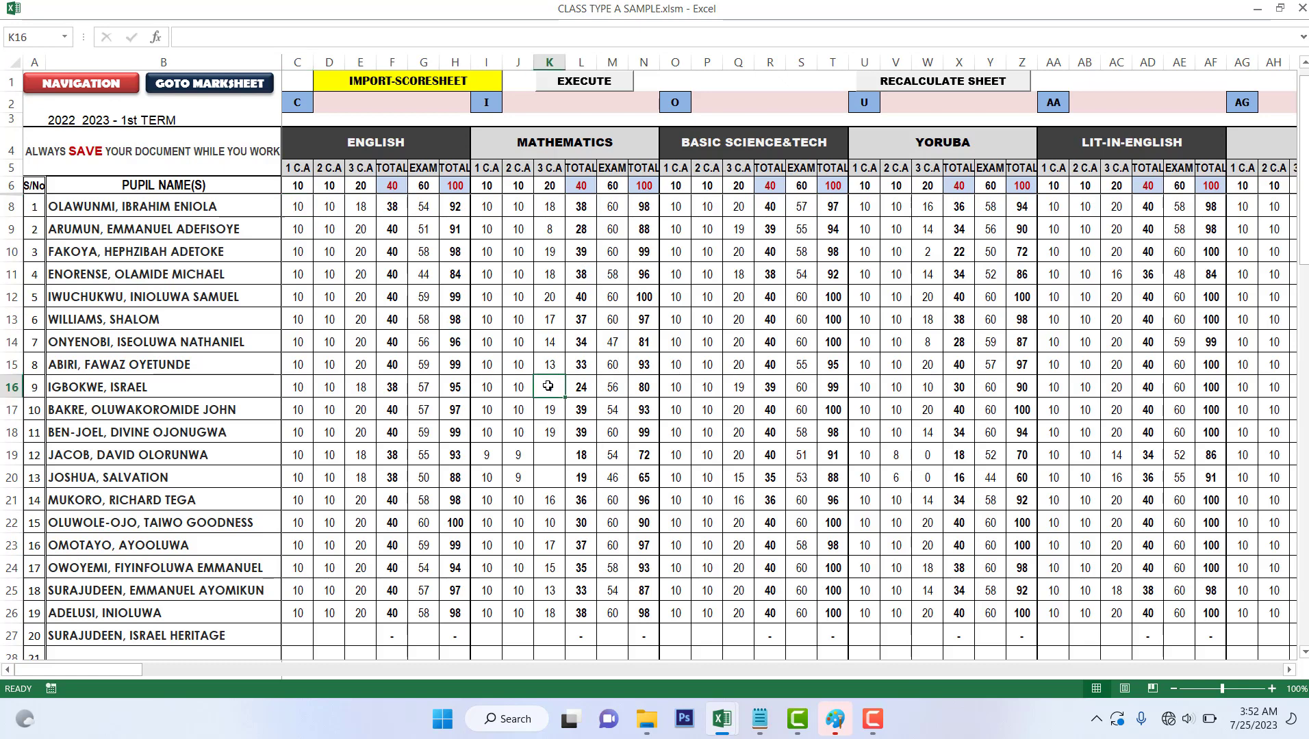
pyautogui.write('7')
pyautogui.click(485, 281)
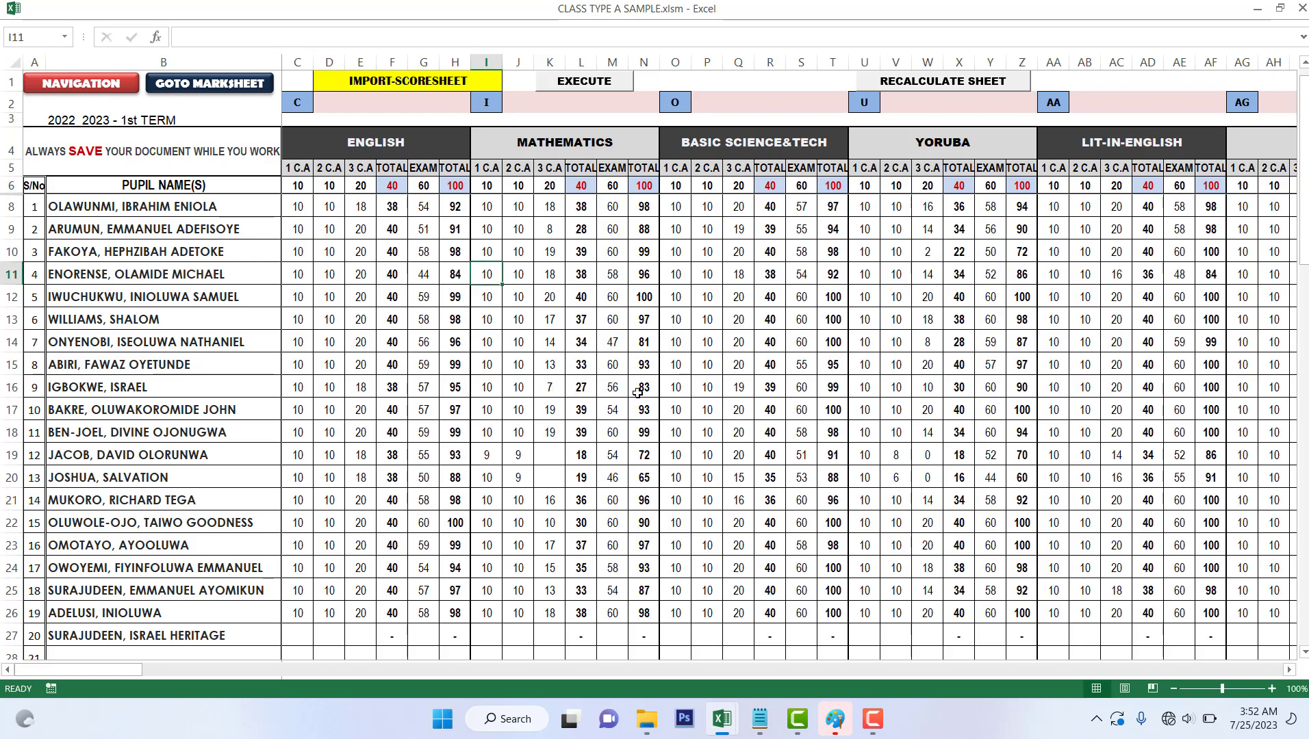
# - Go from the navigation centre to the 1st Term Attendance summary and find pupil 19
pyautogui.click(95, 81)
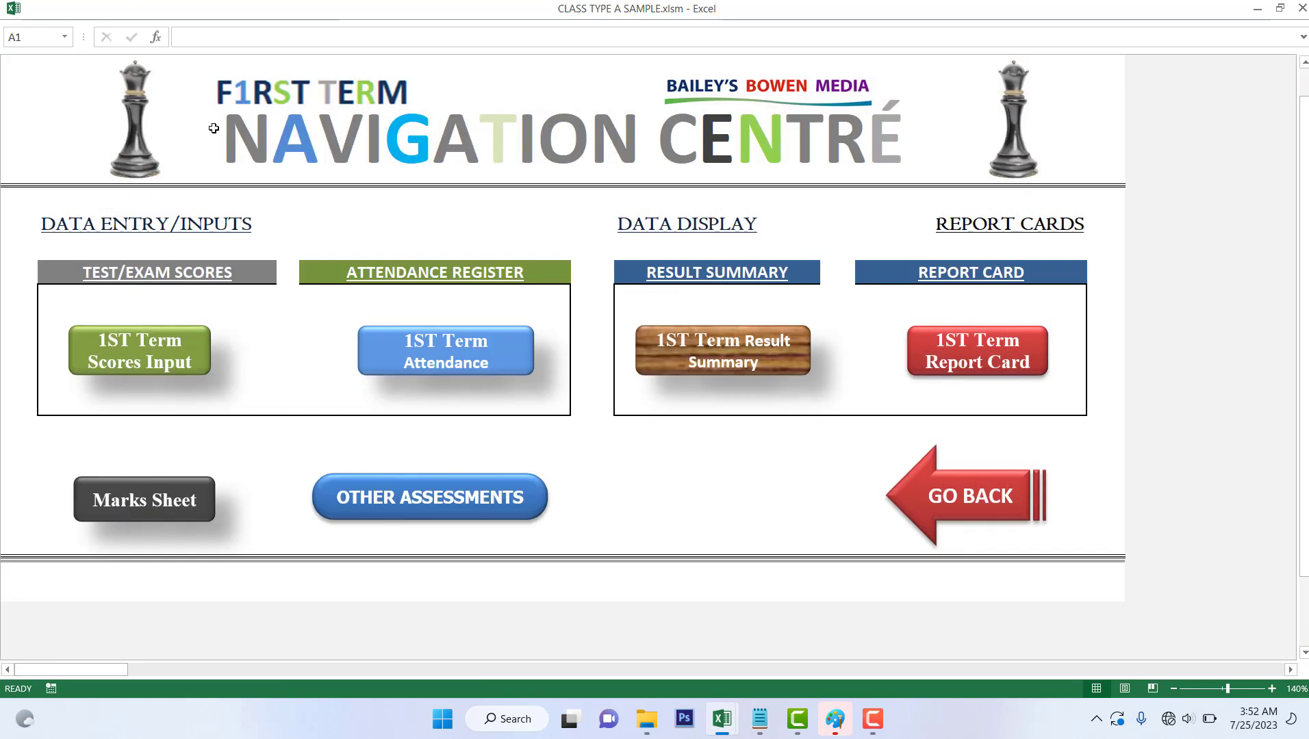
pyautogui.click(453, 362)
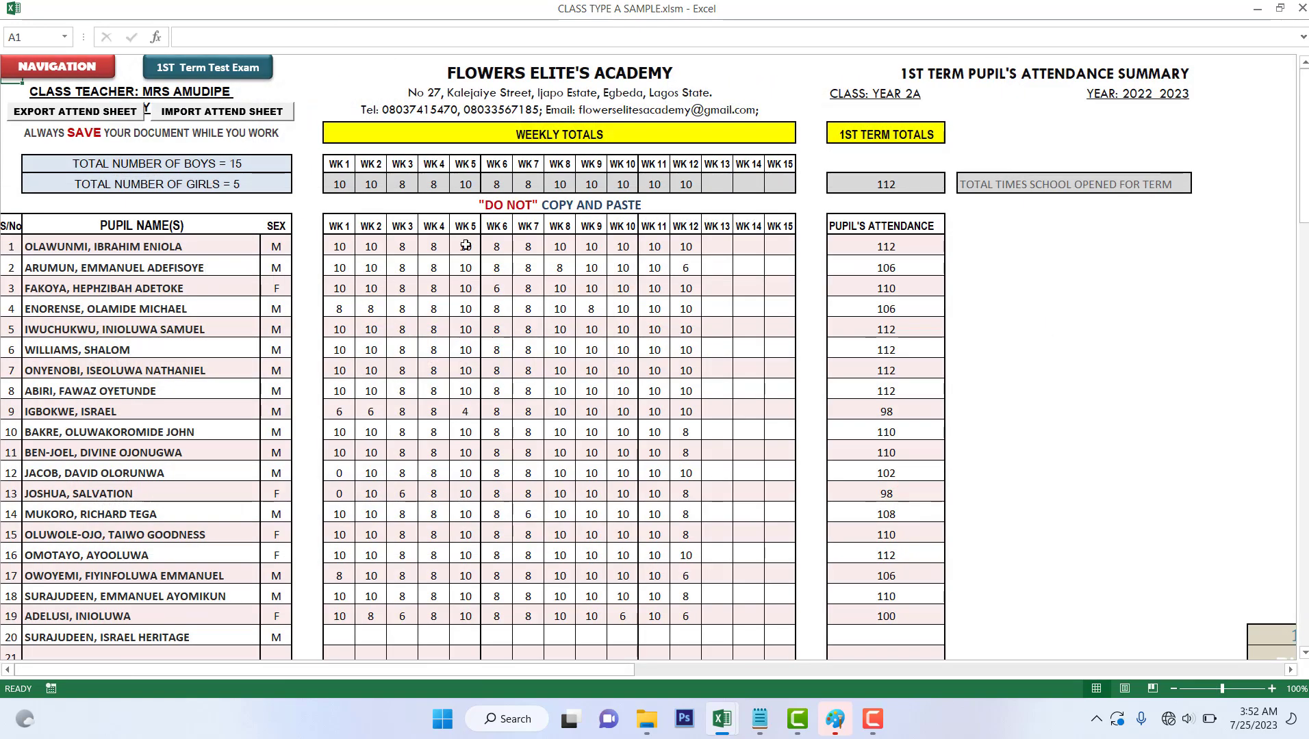
pyautogui.scroll(-2, 589, 299)
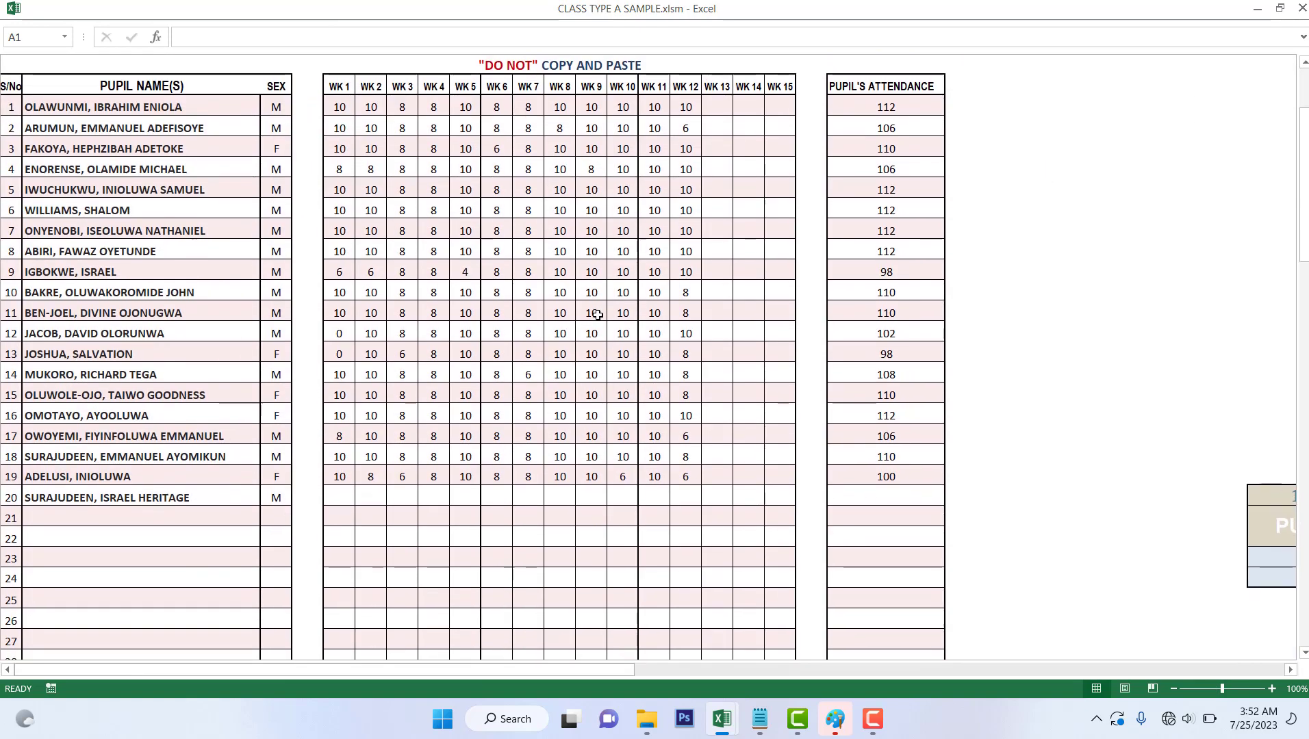
pyautogui.scroll(2, 597, 424)
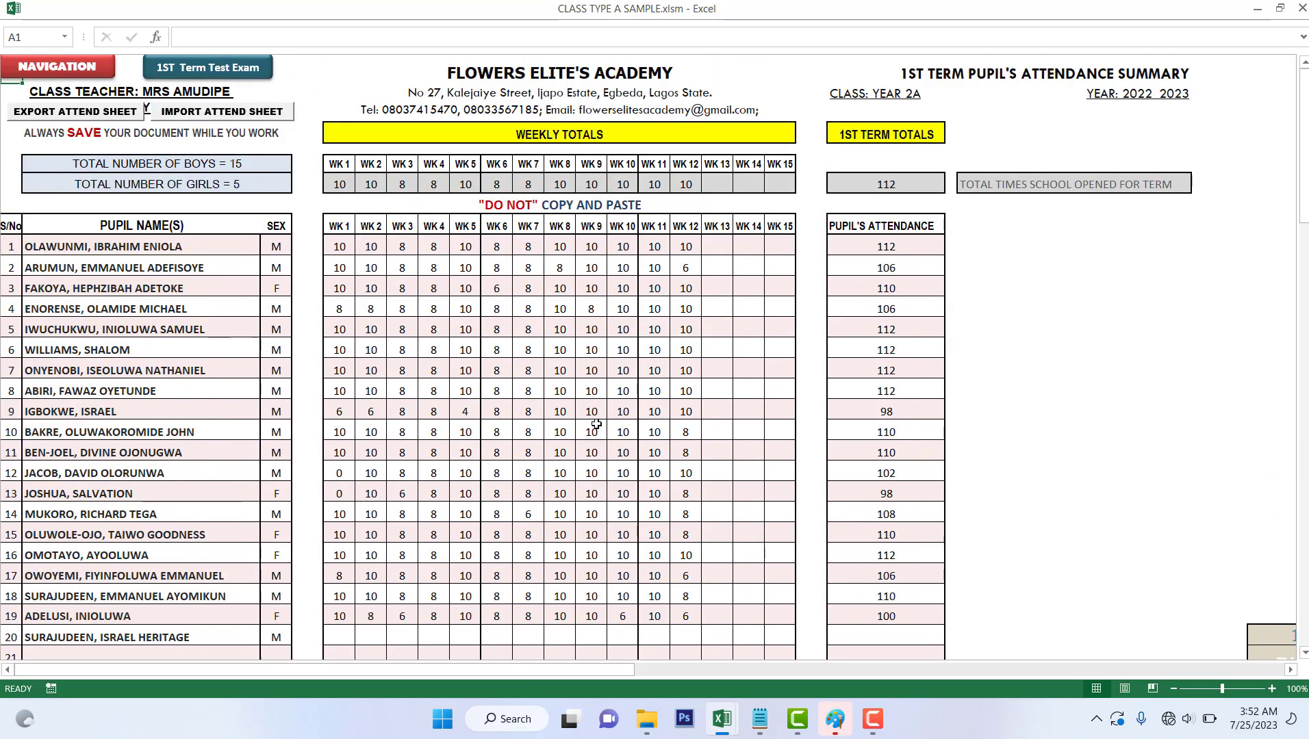
pyautogui.scroll(-2, 486, 445)
# - Clear pupil 19's WK 1–WK 13 attendance and enter 100 under WK 1
pyautogui.moveTo(332, 529); pyautogui.dragTo(703, 526)
pyautogui.press('Delete')
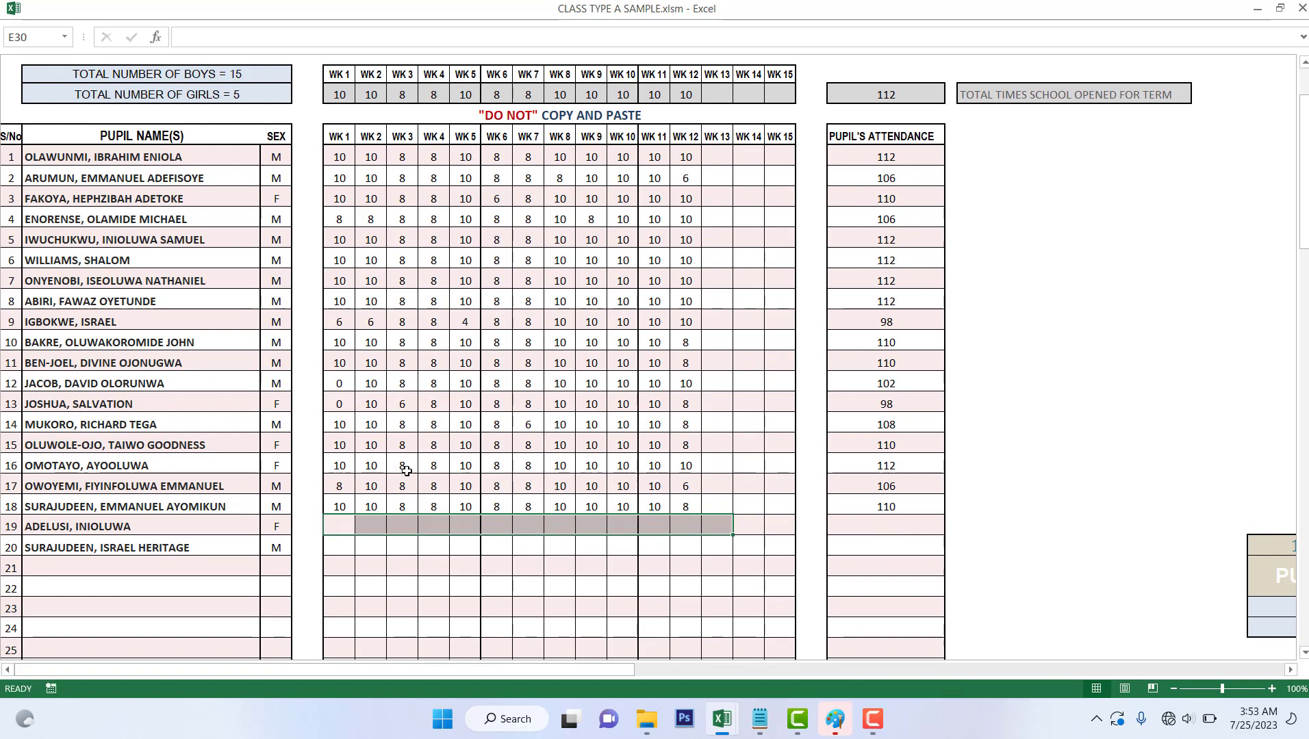
pyautogui.click(328, 524)
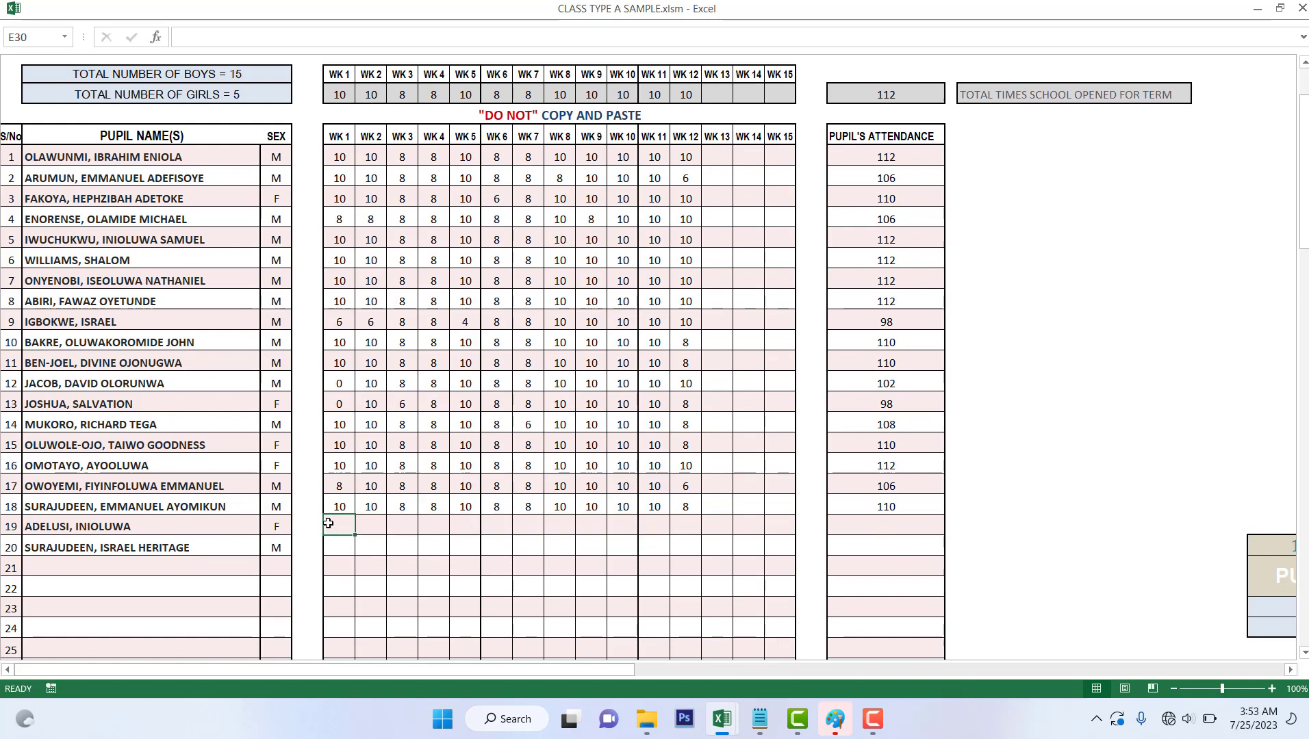
pyautogui.write('100')
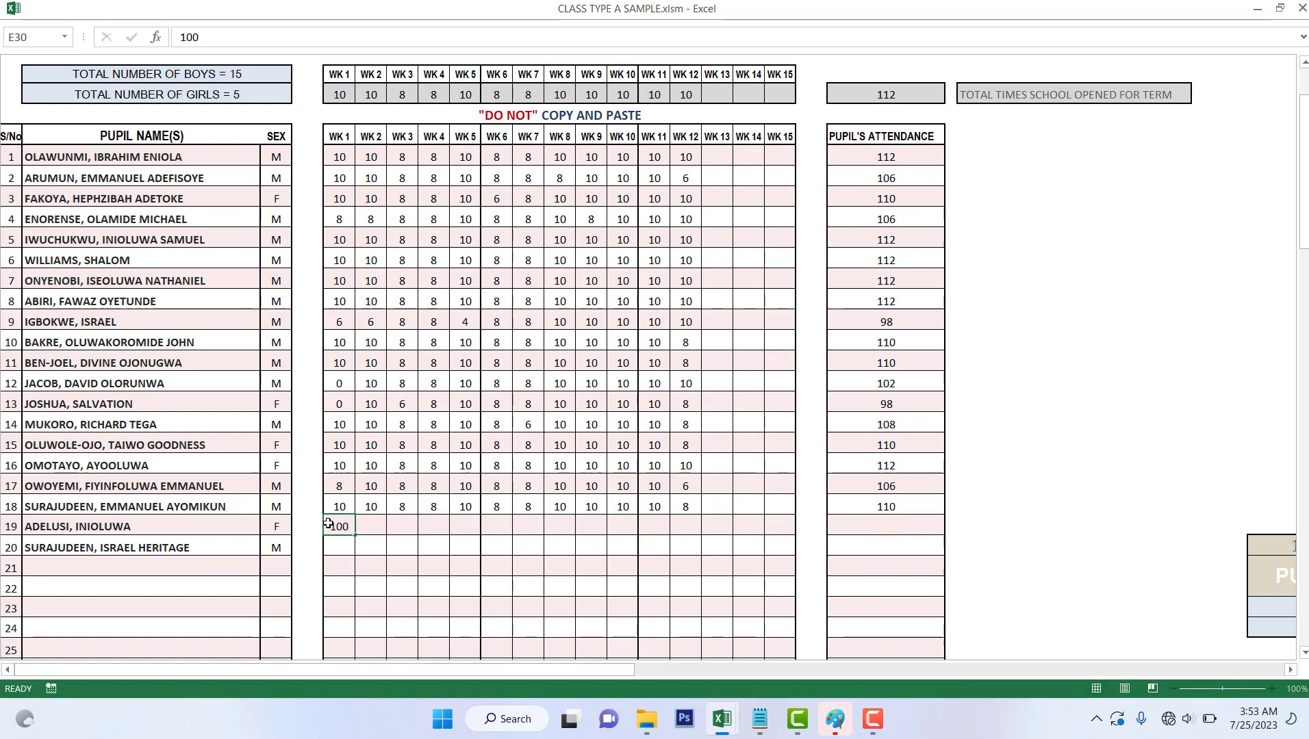
pyautogui.click(466, 404)
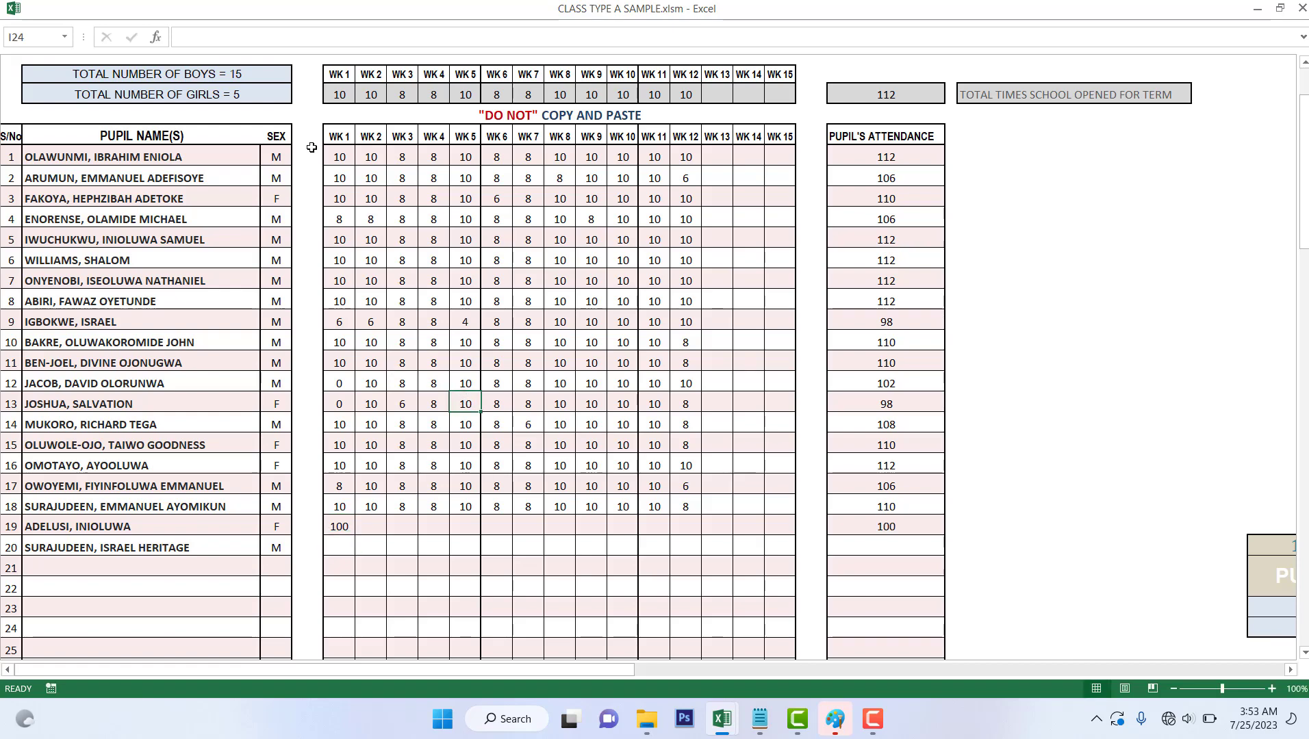
pyautogui.scroll(3, 209, 241)
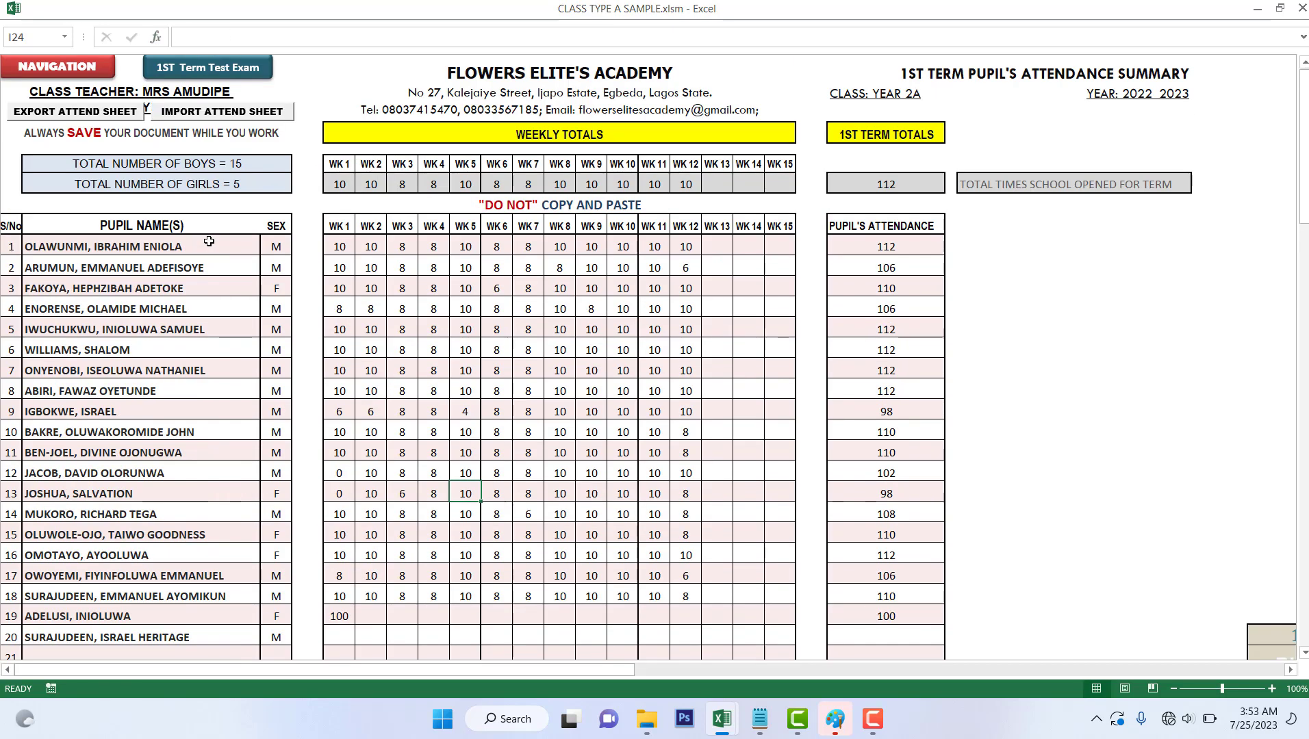
# - Review the OTHER ASSESSMENTS ratings from pupil 1's attentiveness cell E6, then return to navigation
pyautogui.click(65, 63)
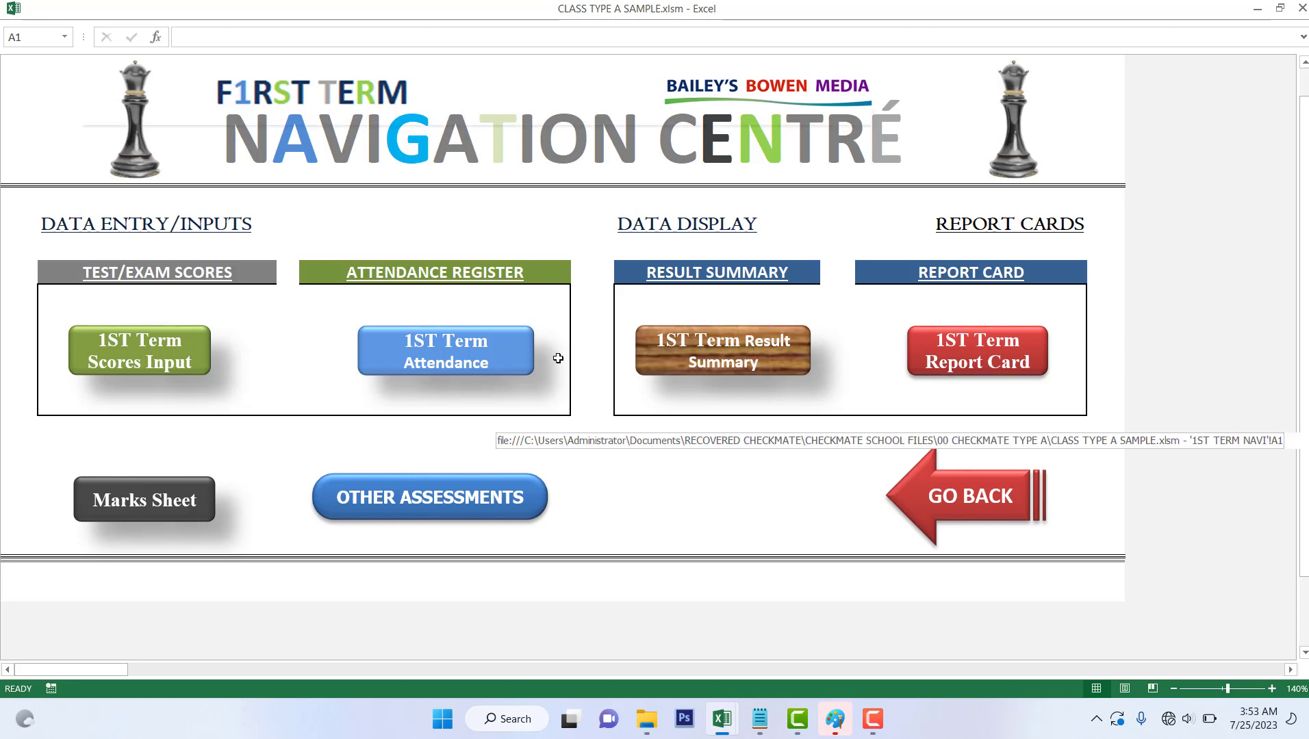
pyautogui.click(437, 496)
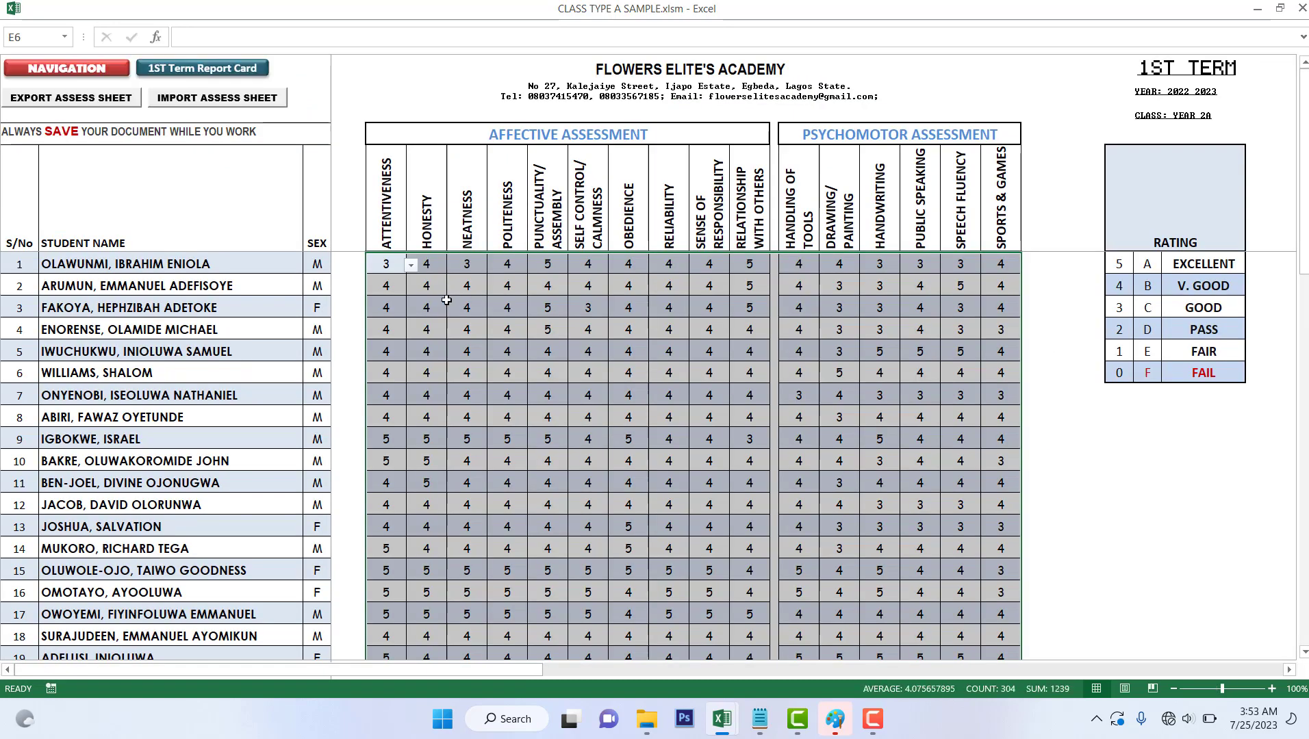
pyautogui.click(380, 265)
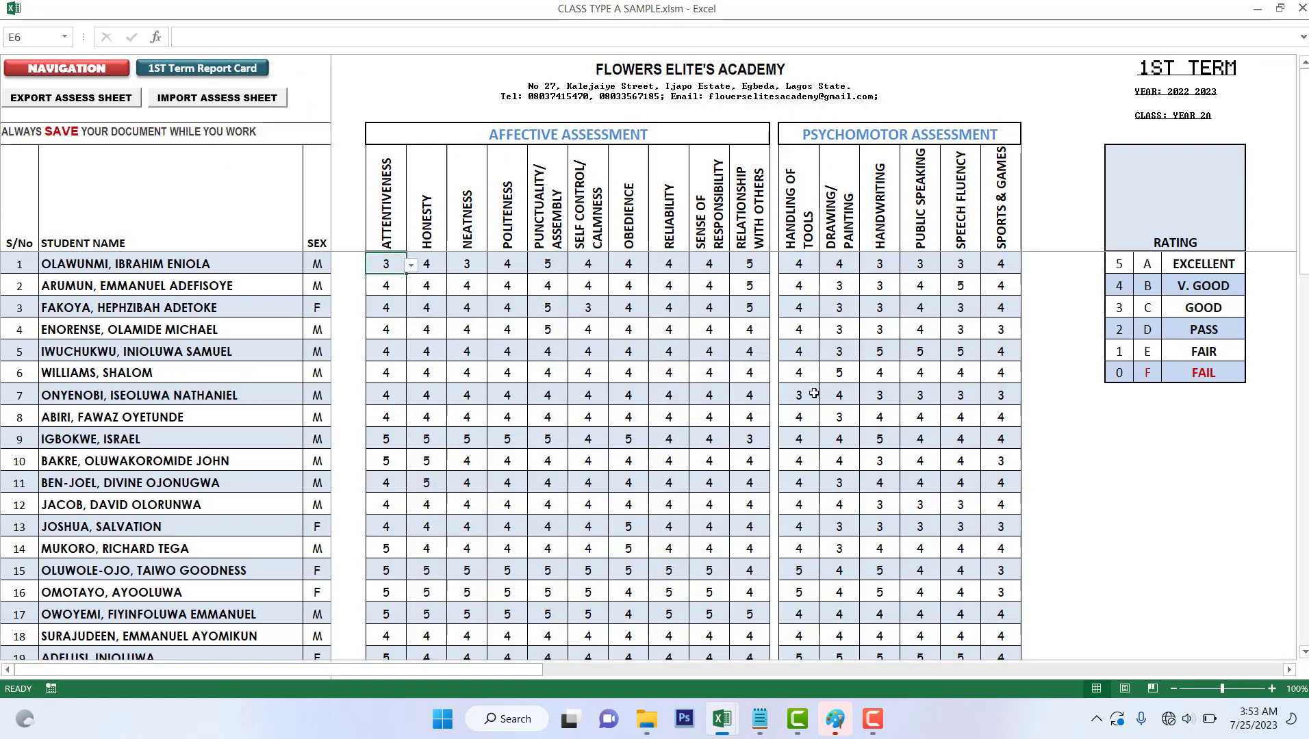
pyautogui.scroll(-1, 498, 315)
pyautogui.scroll(-4, 497, 314)
pyautogui.scroll(5, 497, 314)
pyautogui.click(73, 69)
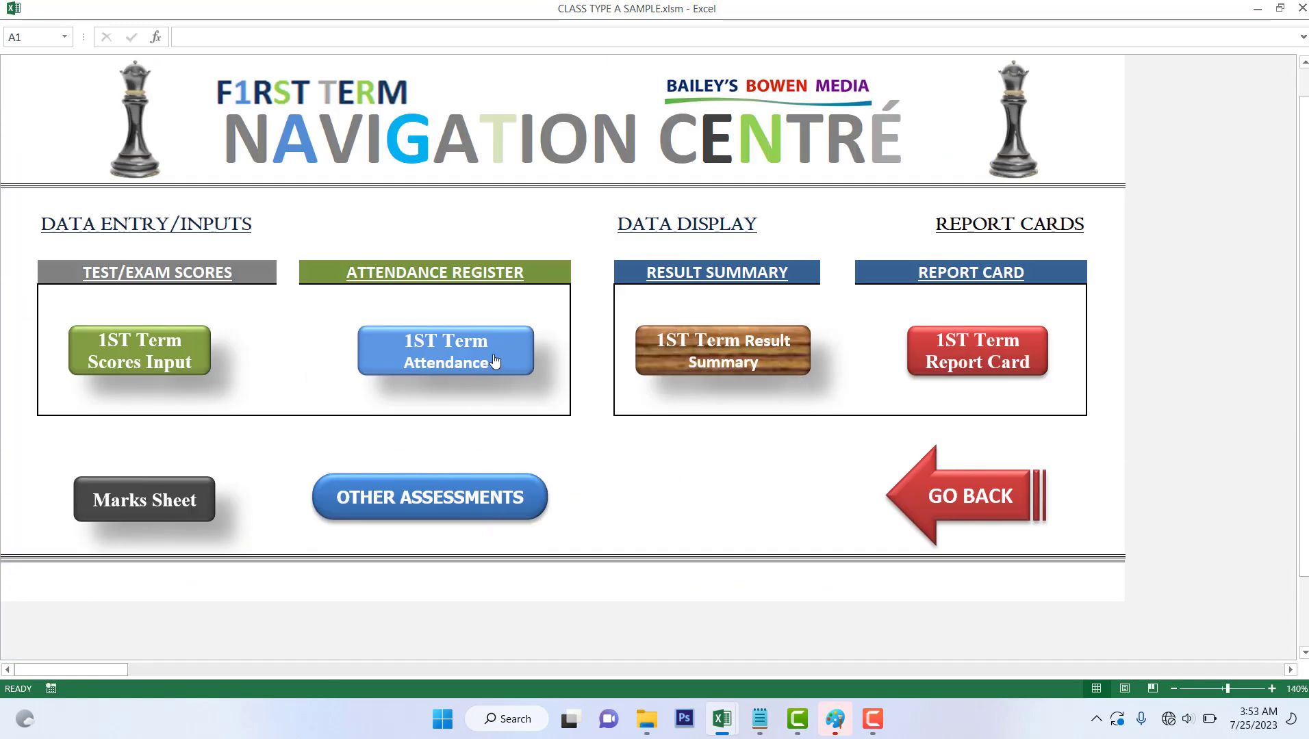
# - In the 1ST Term Result Summary, enter 12/12/22 as the headteacher's sign date, then return to the comments
pyautogui.click(745, 359)
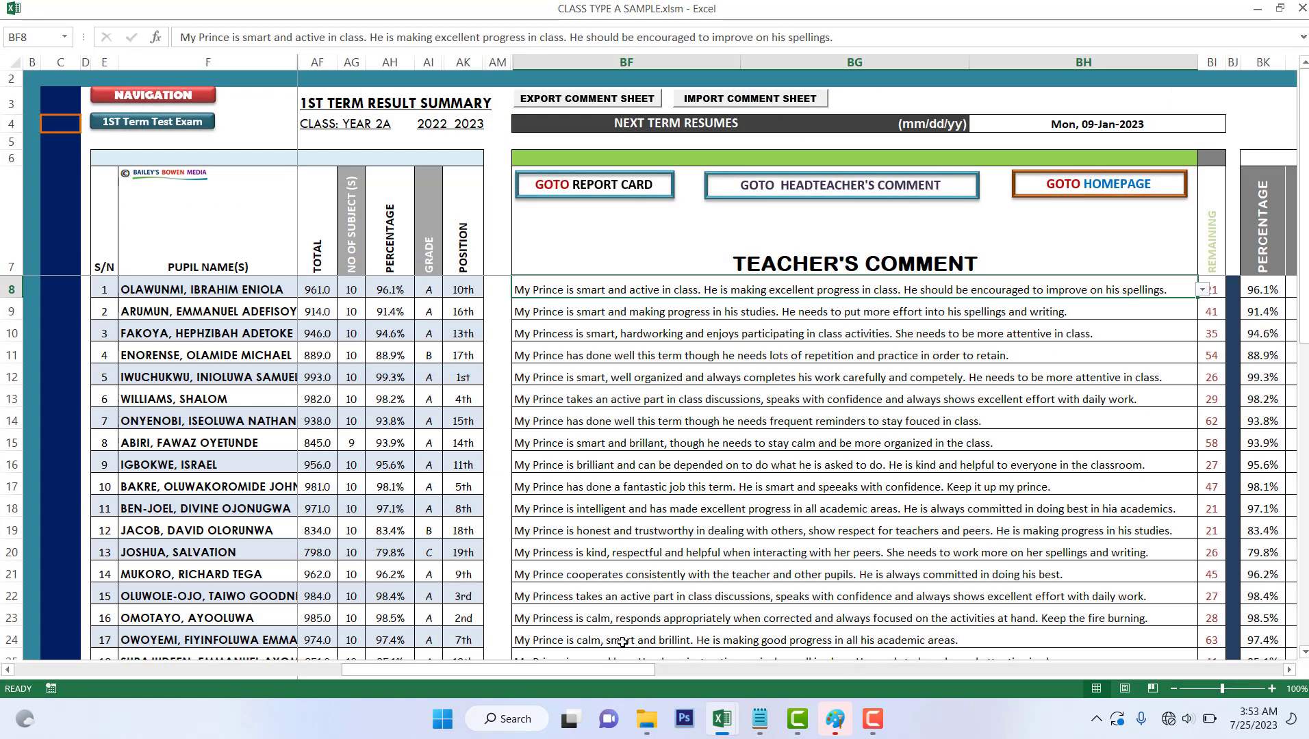
pyautogui.moveTo(627, 667); pyautogui.dragTo(1005, 682)
pyautogui.click(931, 123)
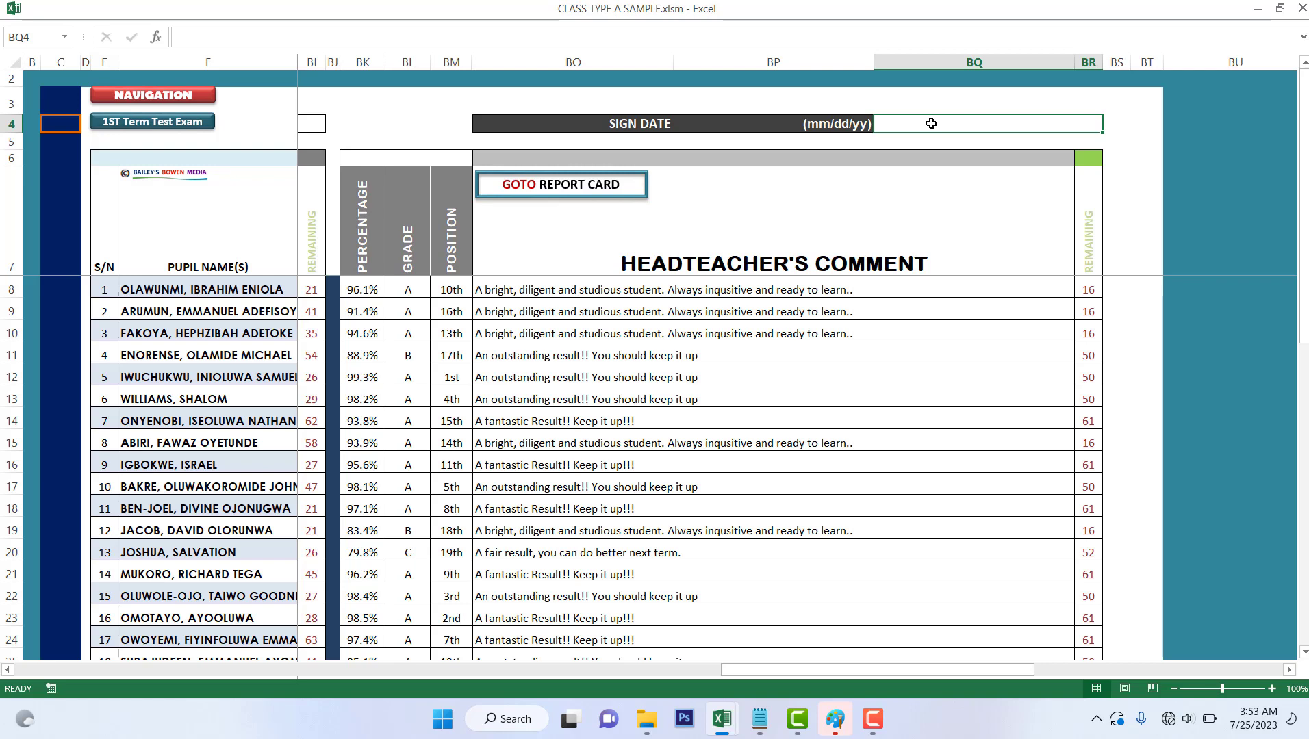
pyautogui.write('12/12/22')
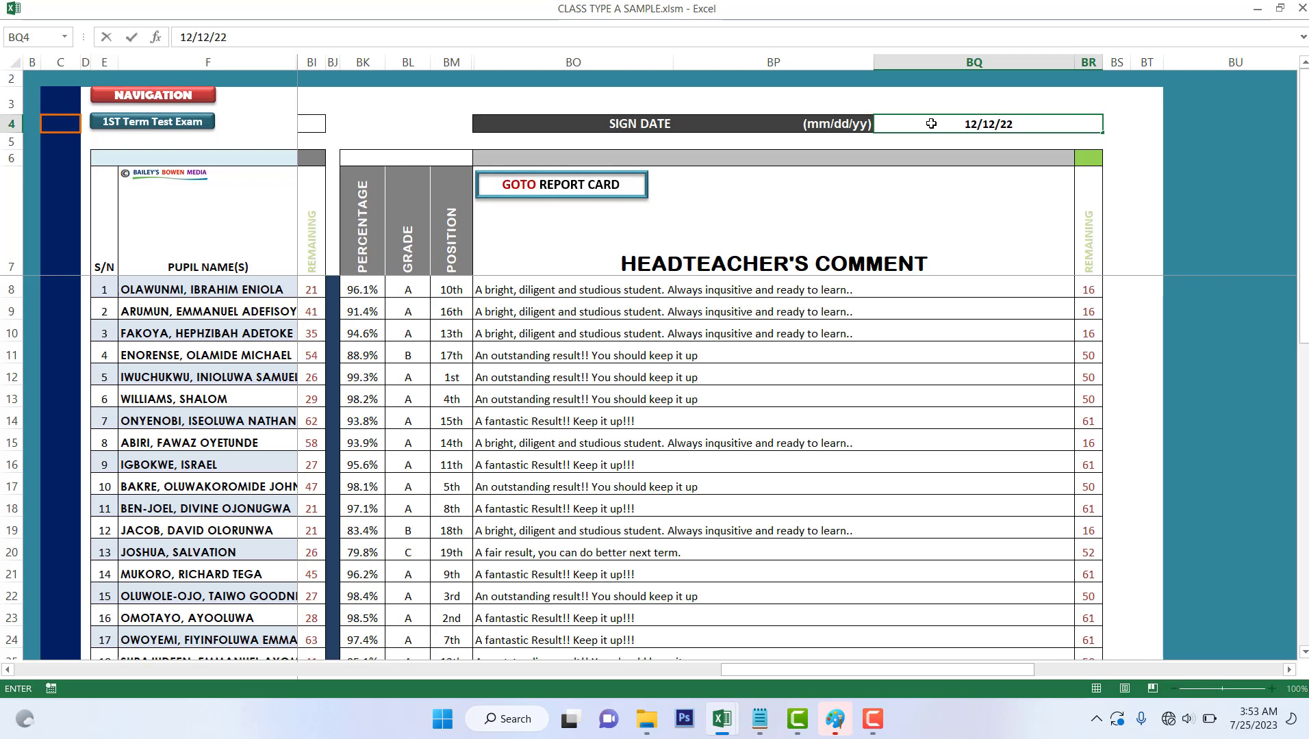
pyautogui.press('Return')
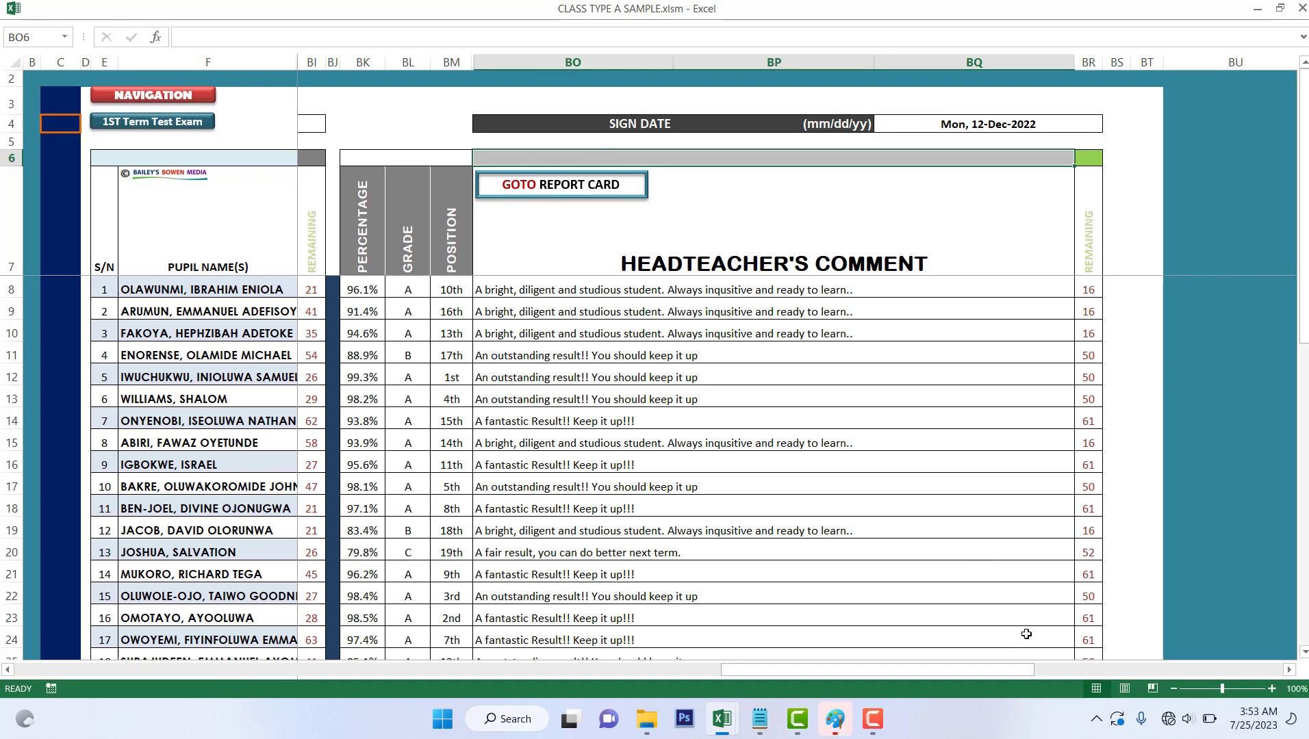
pyautogui.moveTo(967, 675); pyautogui.dragTo(430, 628)
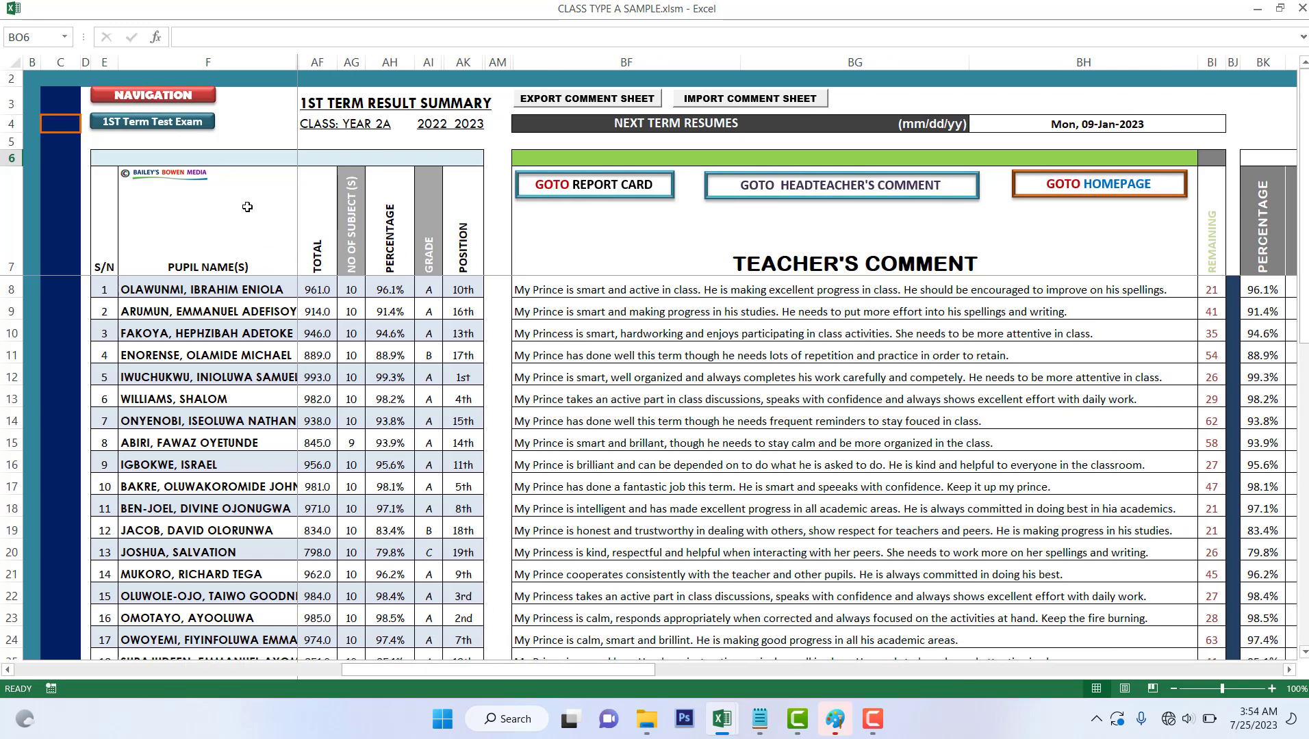
# - Open the 1ST Term Report Card and load the first pupil from the NAME dropdown
pyautogui.click(175, 95)
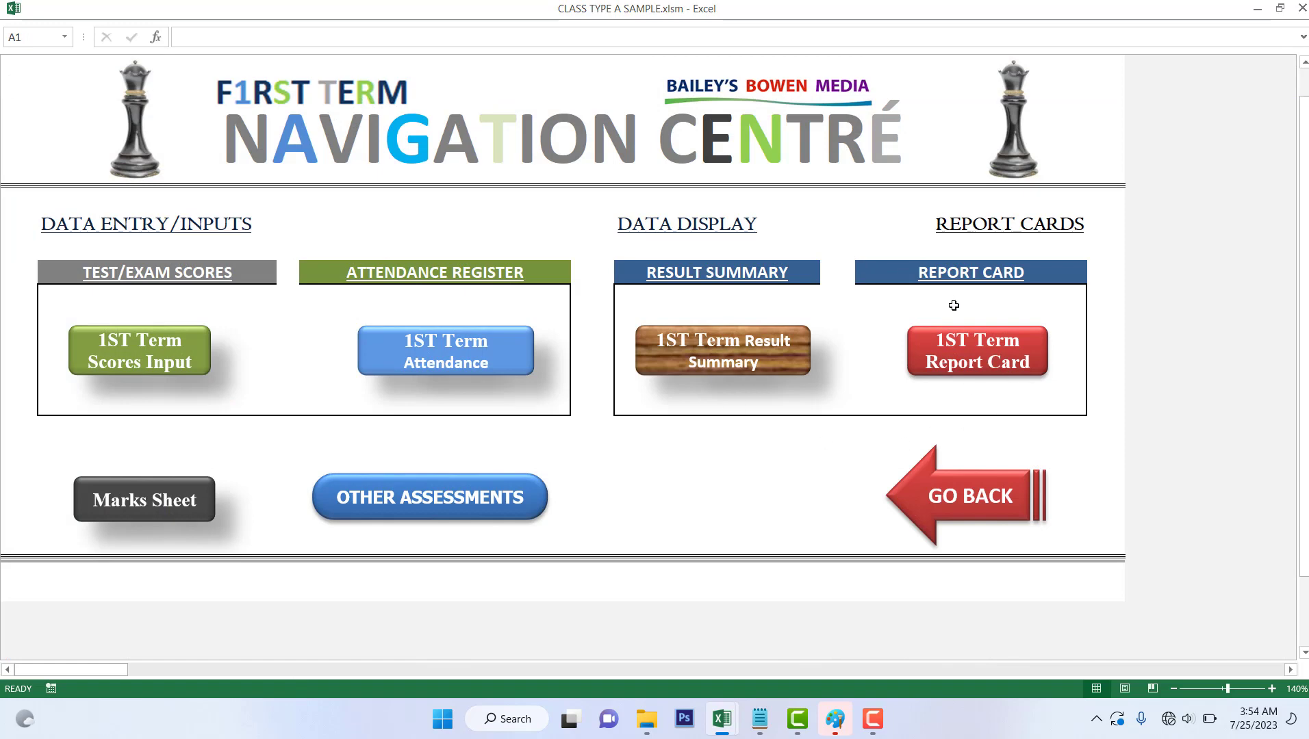
pyautogui.click(957, 357)
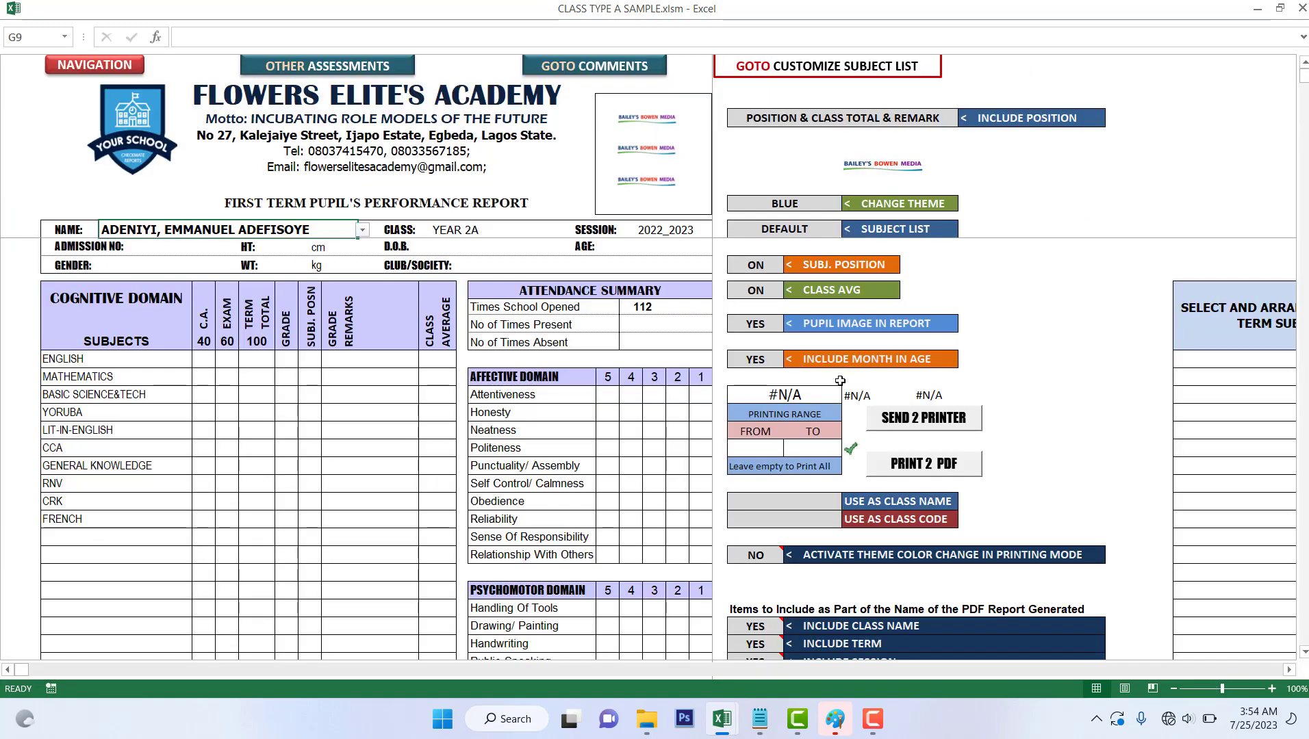
pyautogui.click(363, 232)
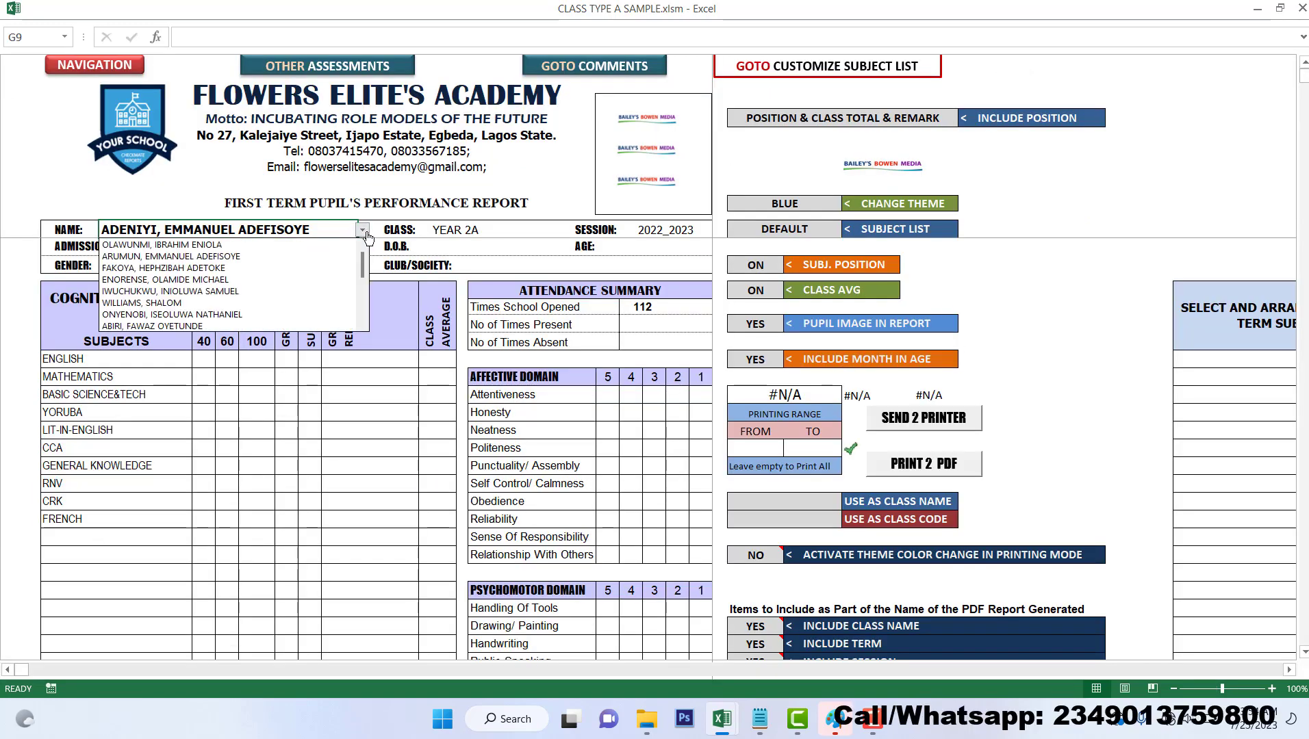
pyautogui.click(362, 226)
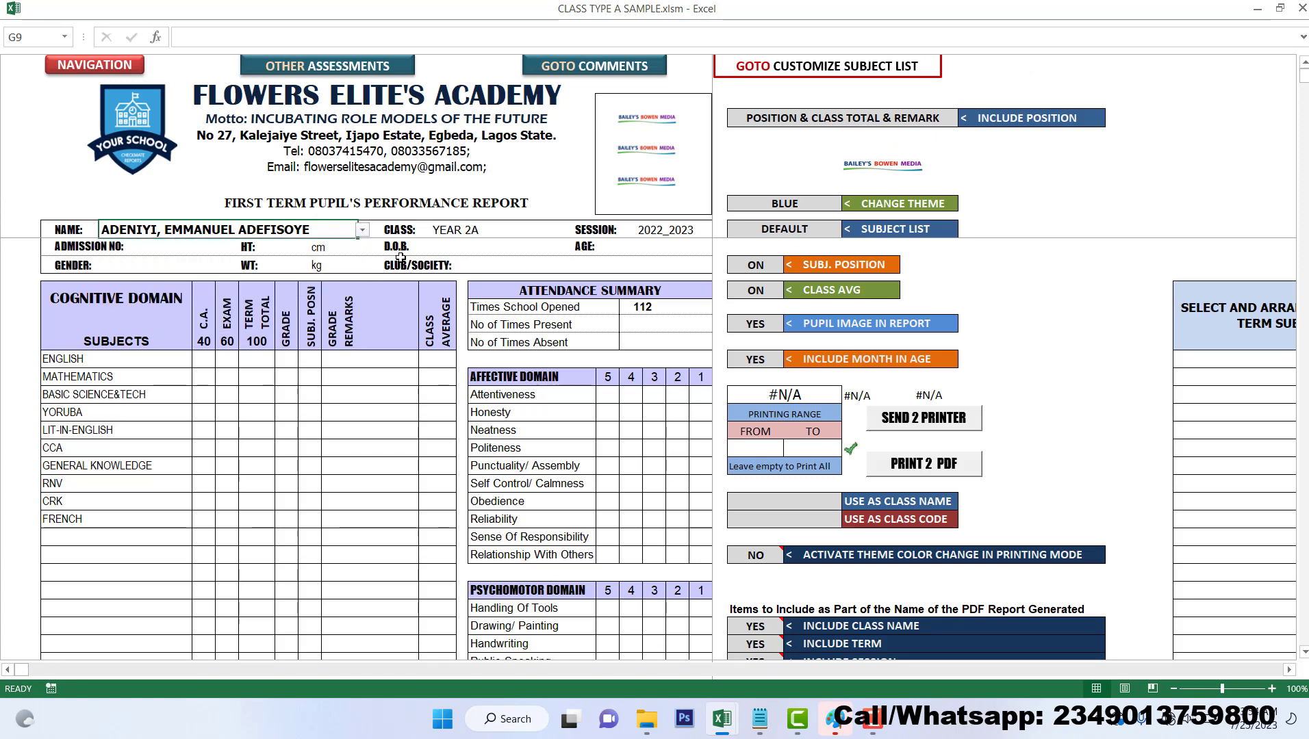
pyautogui.press('Delete')
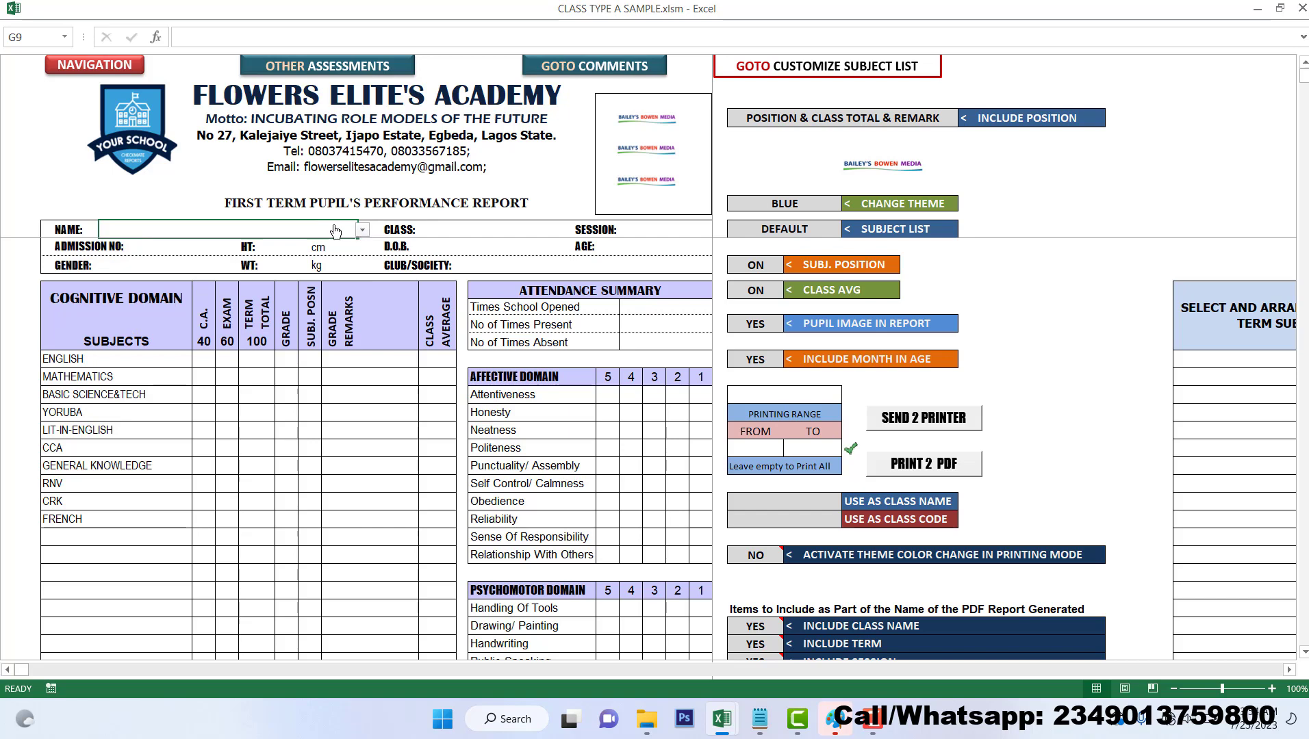
pyautogui.hotkey('alt', 'Down')
pyautogui.click(361, 235)
pyautogui.hotkey('alt', 'Down')
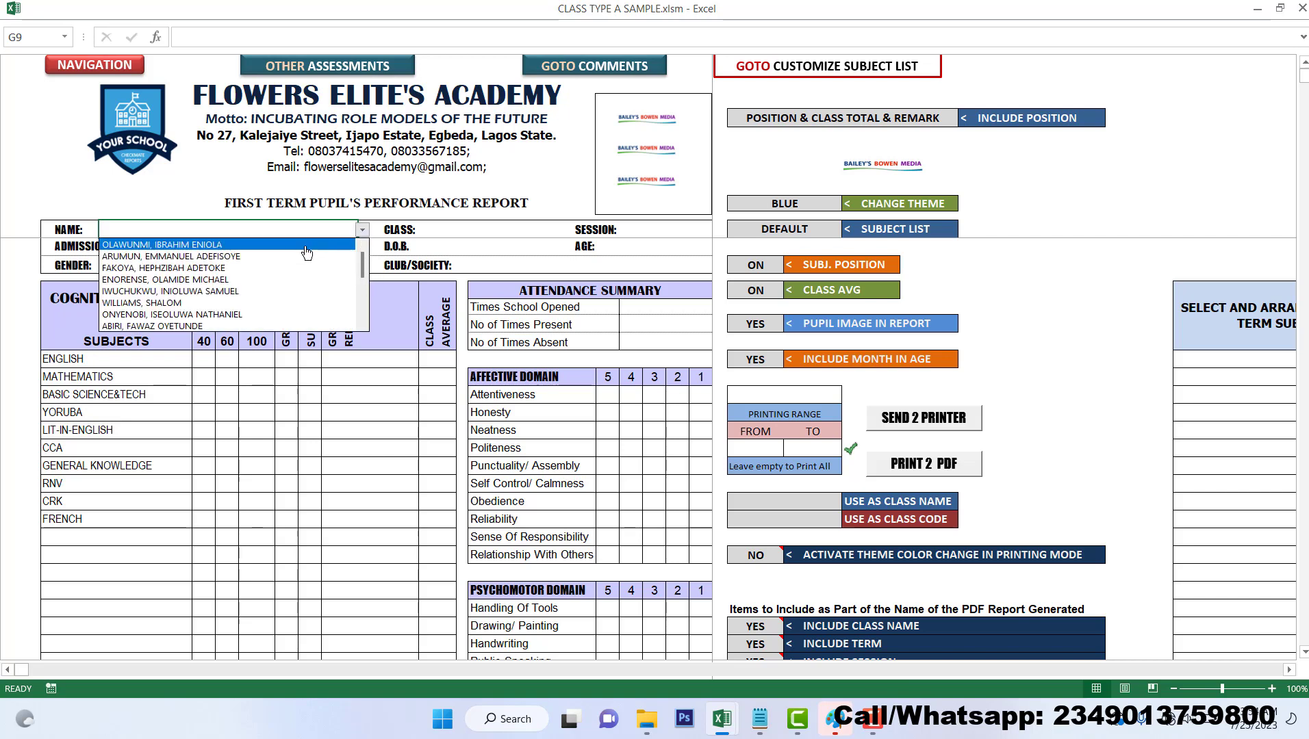
pyautogui.click(306, 247)
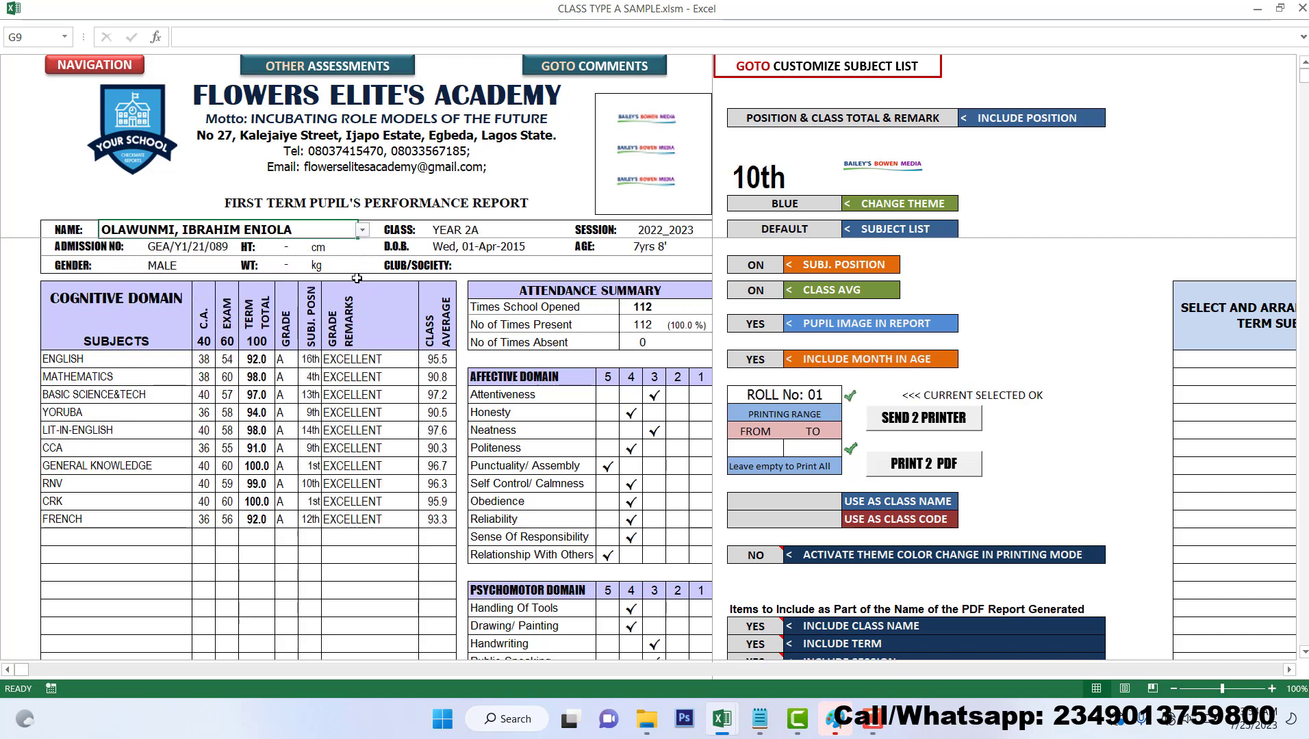
# - Review the first pupil's report, then switch the NAME to the second pupil (roll 02)
pyautogui.scroll(-5, 411, 308)
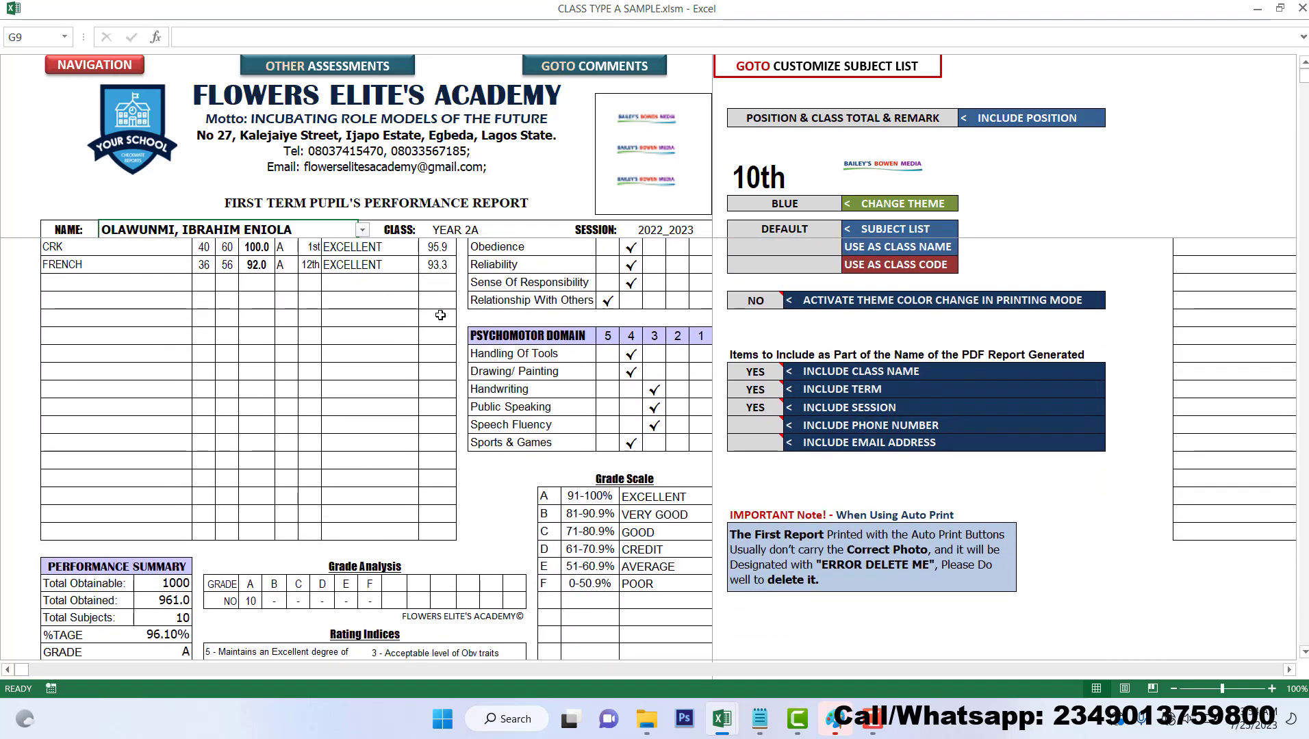
pyautogui.scroll(1, 440, 315)
pyautogui.scroll(-3, 442, 314)
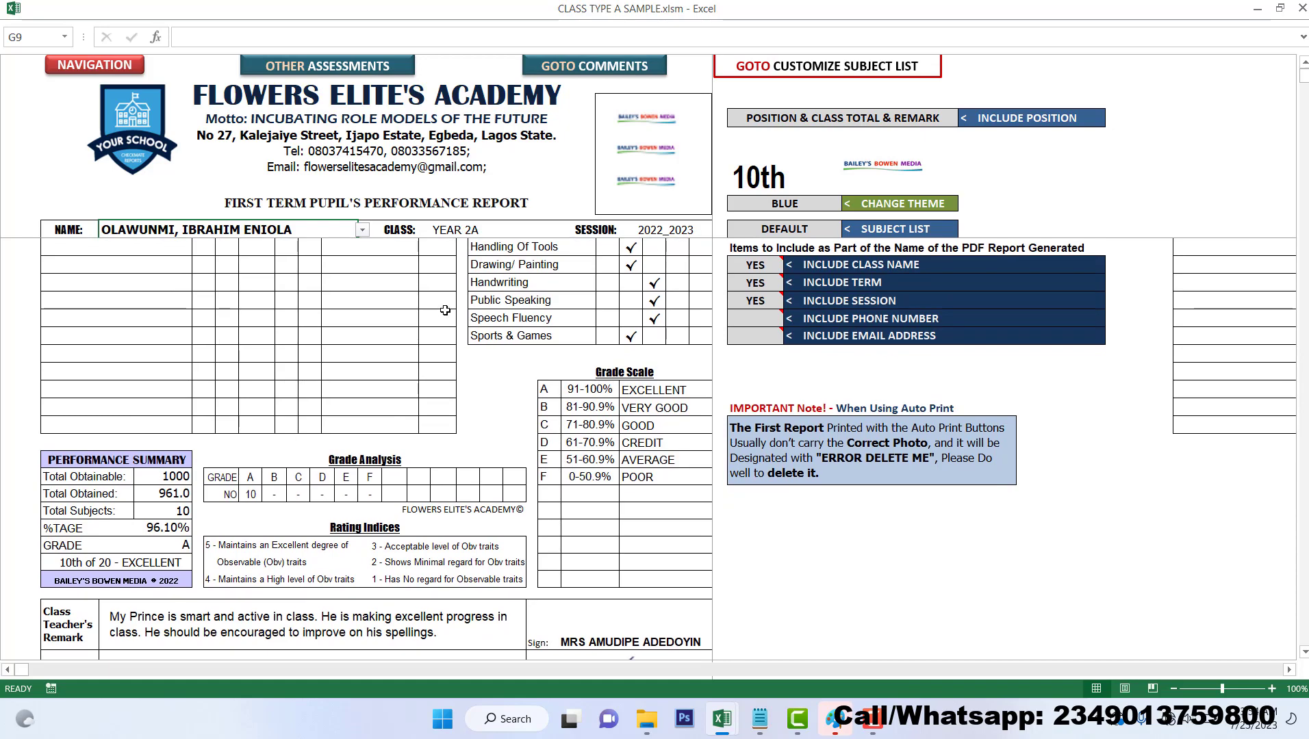
pyautogui.scroll(1, 445, 310)
pyautogui.scroll(-6, 445, 310)
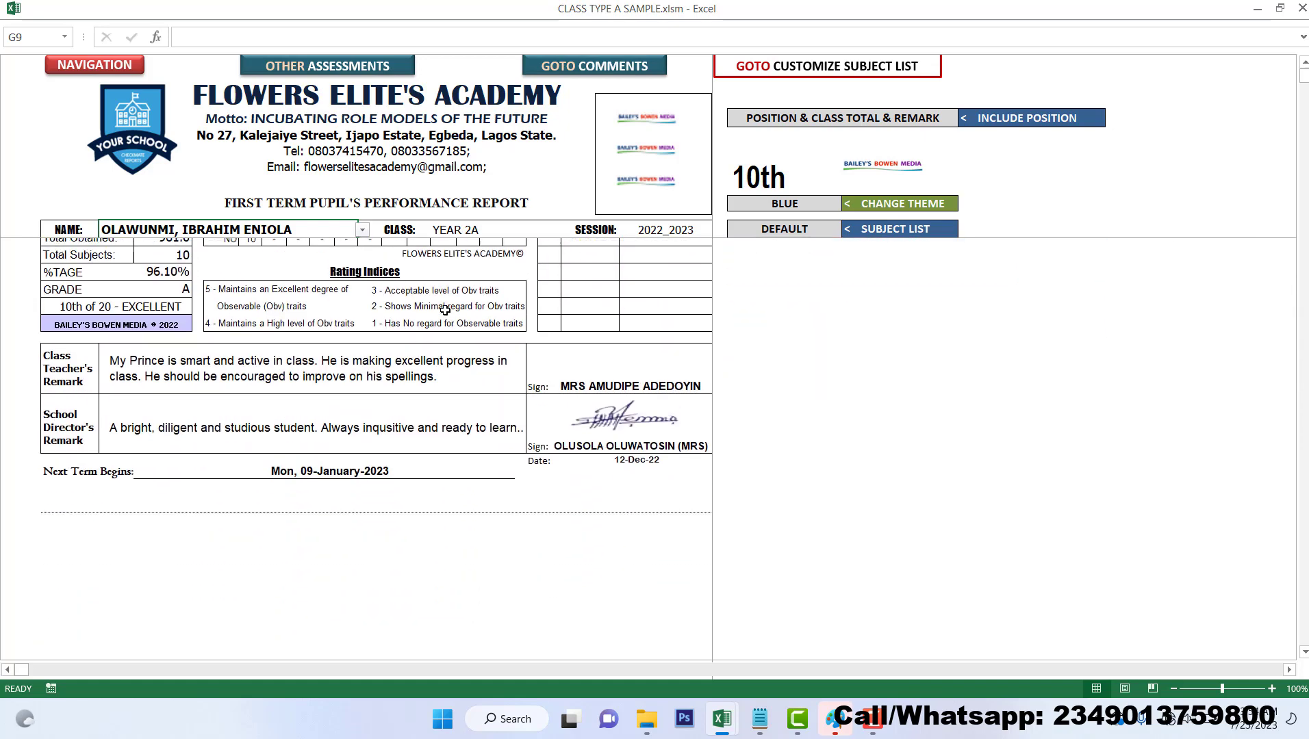
pyautogui.scroll(-1, 445, 310)
pyautogui.scroll(9, 445, 310)
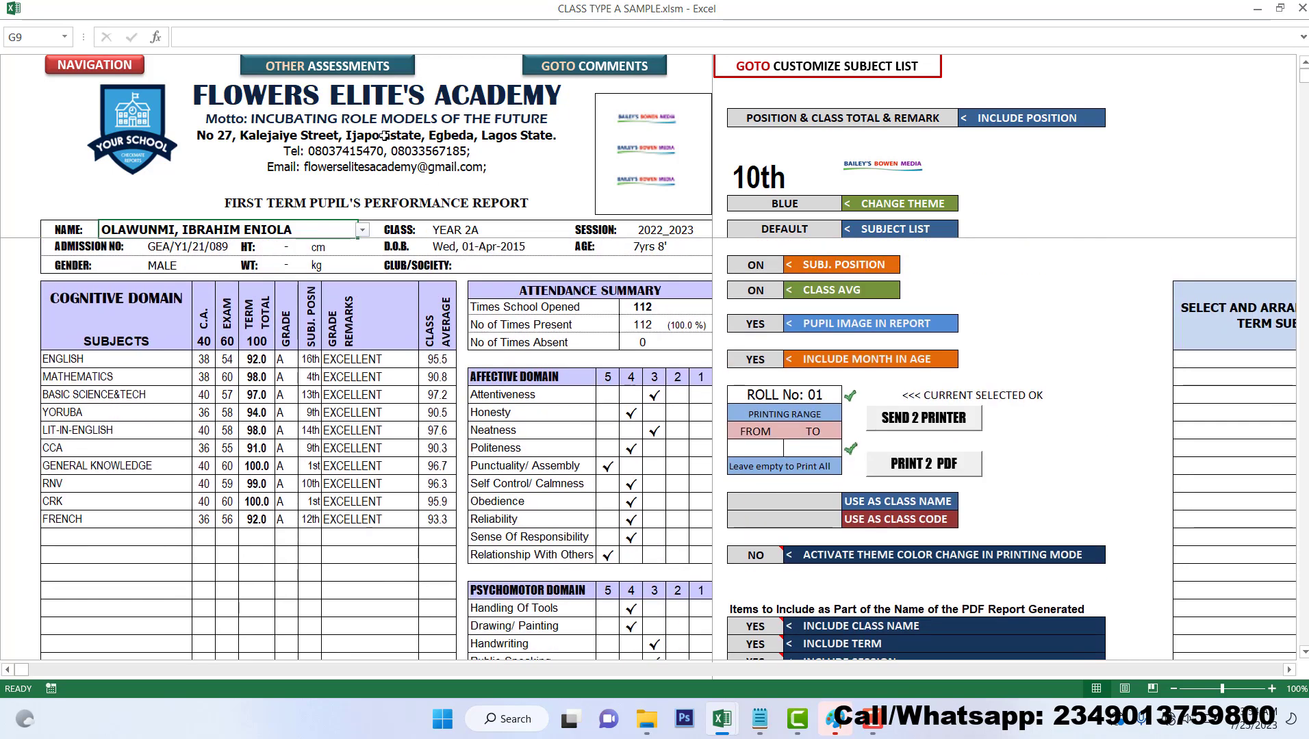
pyautogui.click(363, 236)
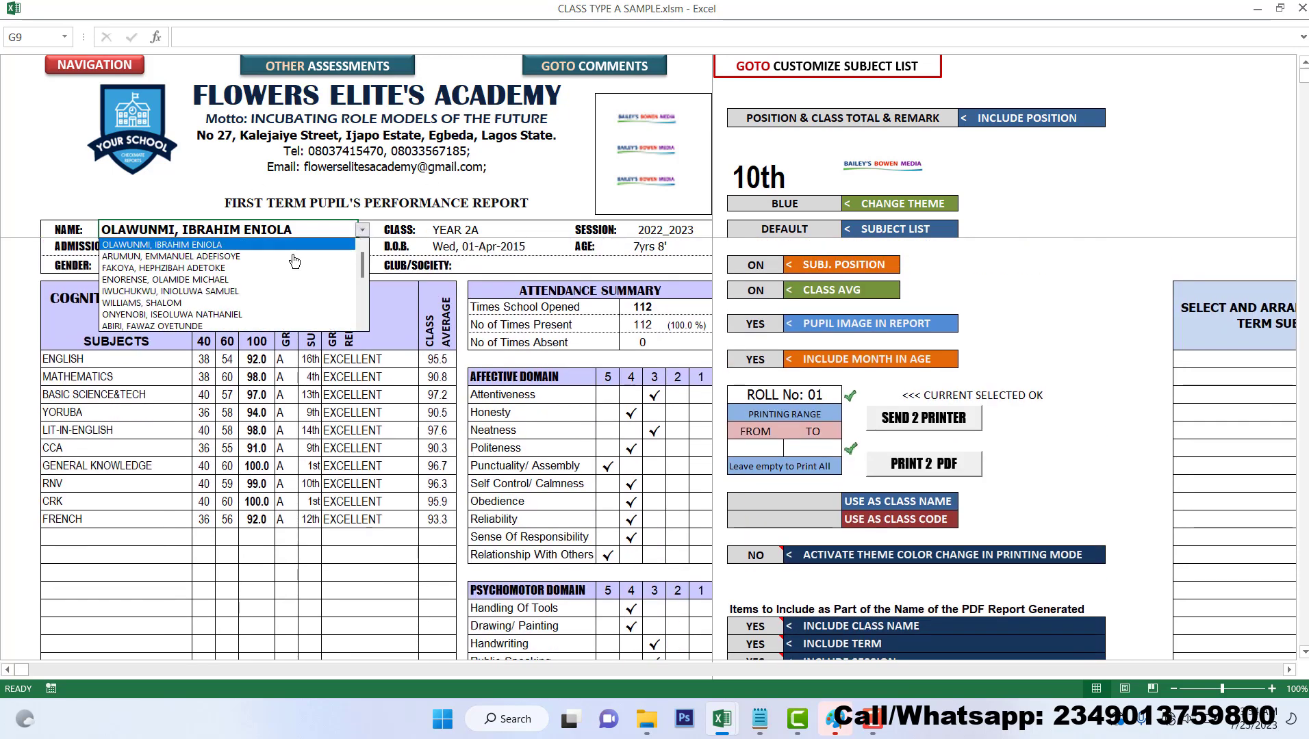
pyautogui.click(233, 265)
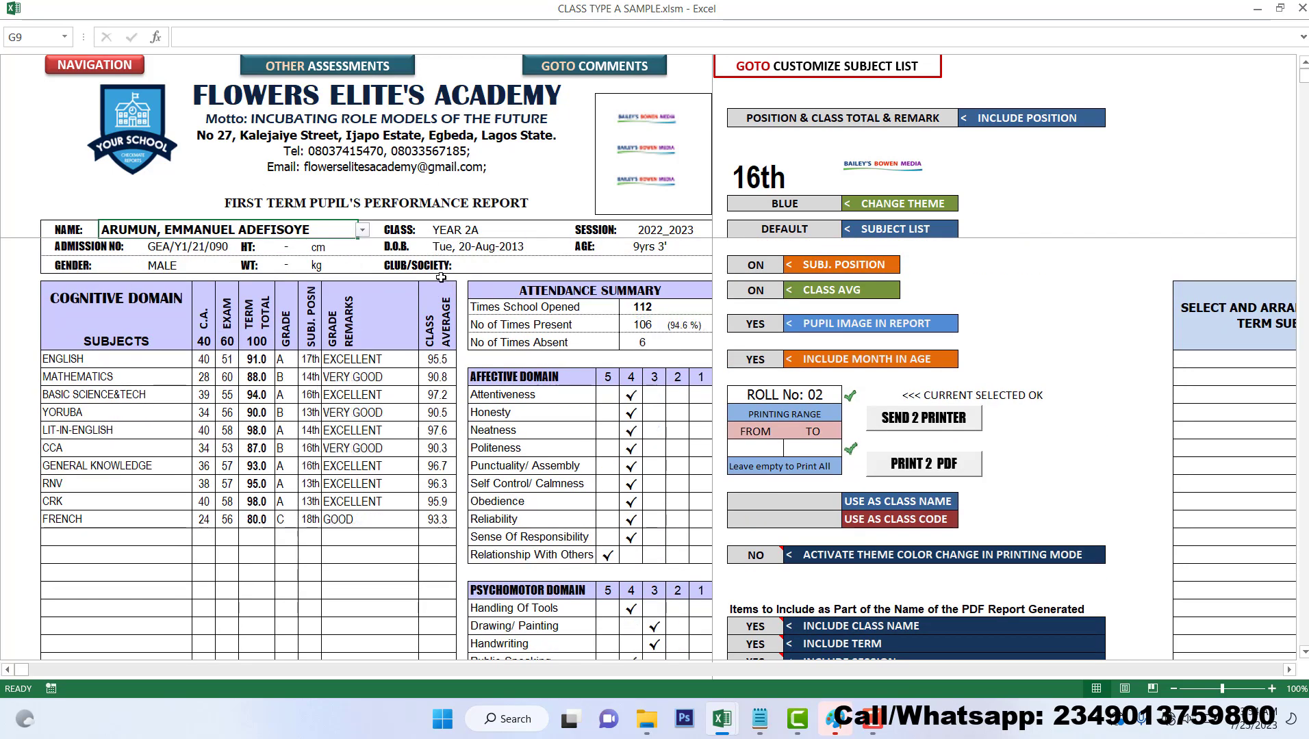
# - Scroll through the roll 02 report and select the director's signature picture
pyautogui.scroll(-8, 441, 277)
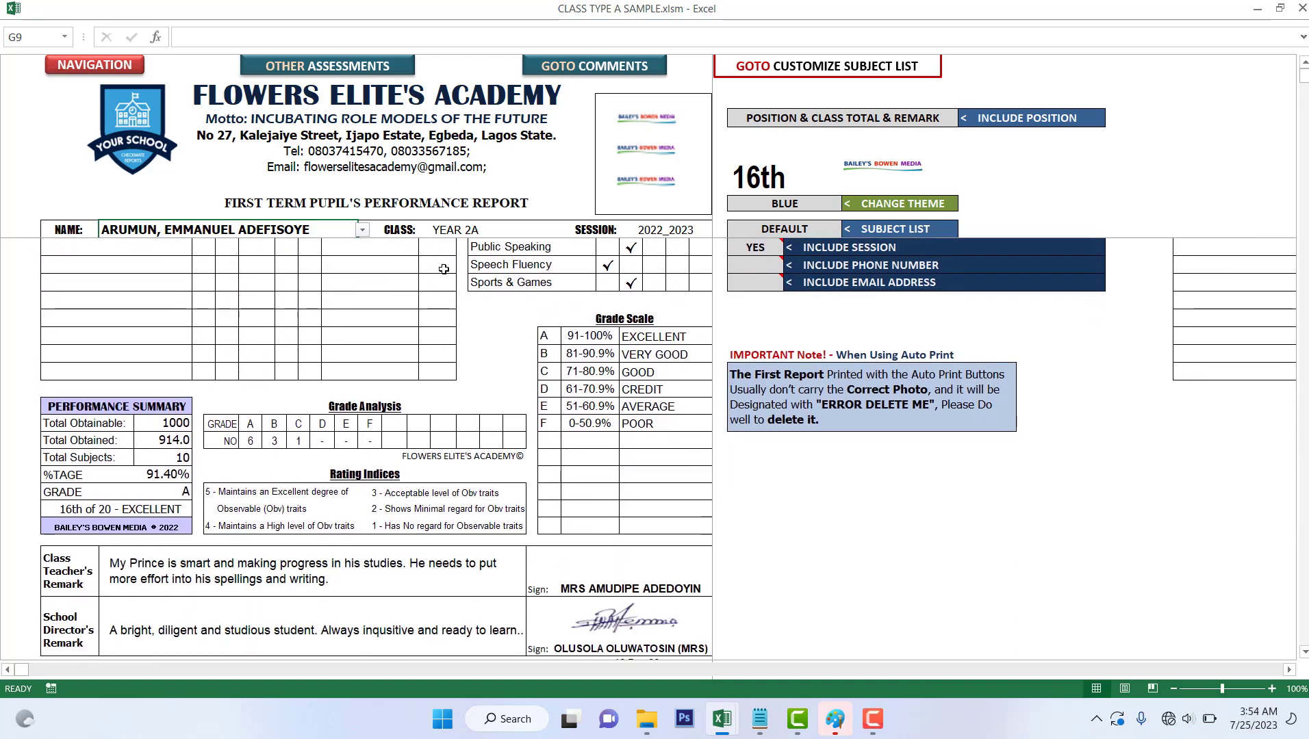
pyautogui.scroll(8, 453, 274)
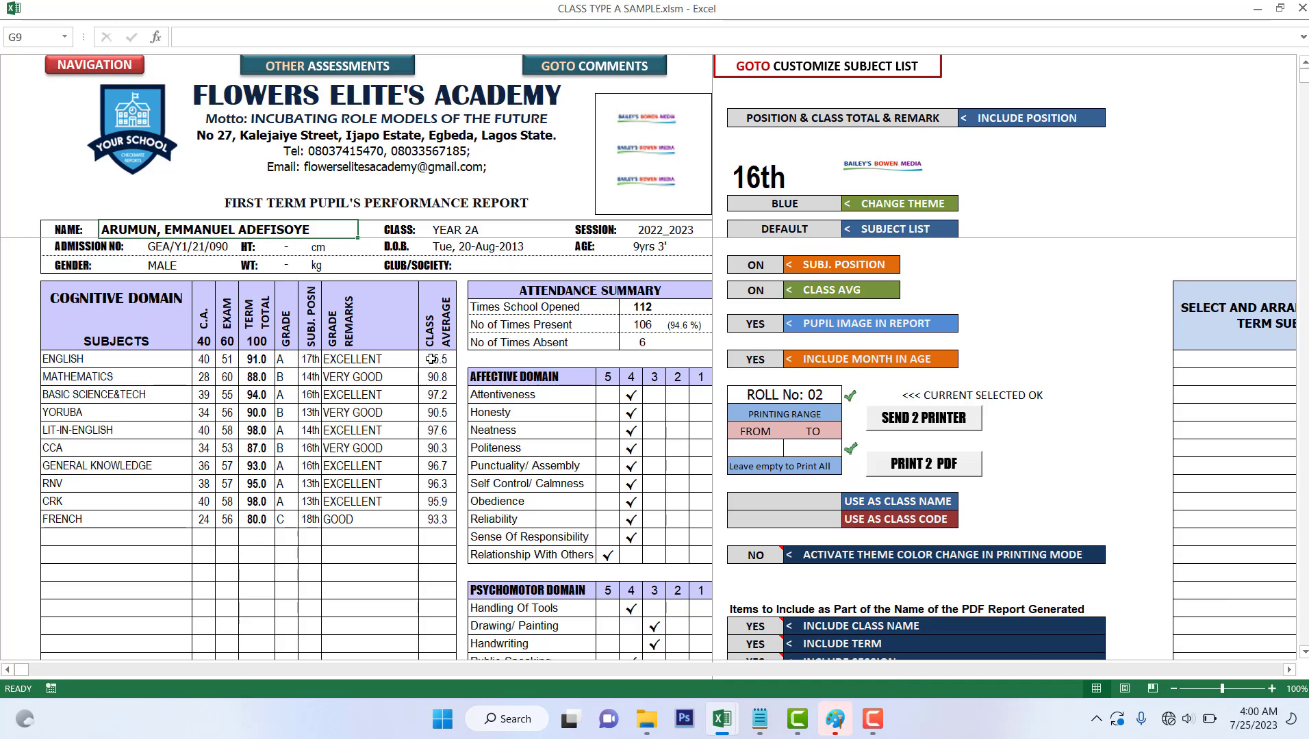
pyautogui.scroll(-3, 420, 367)
pyautogui.scroll(3, 616, 390)
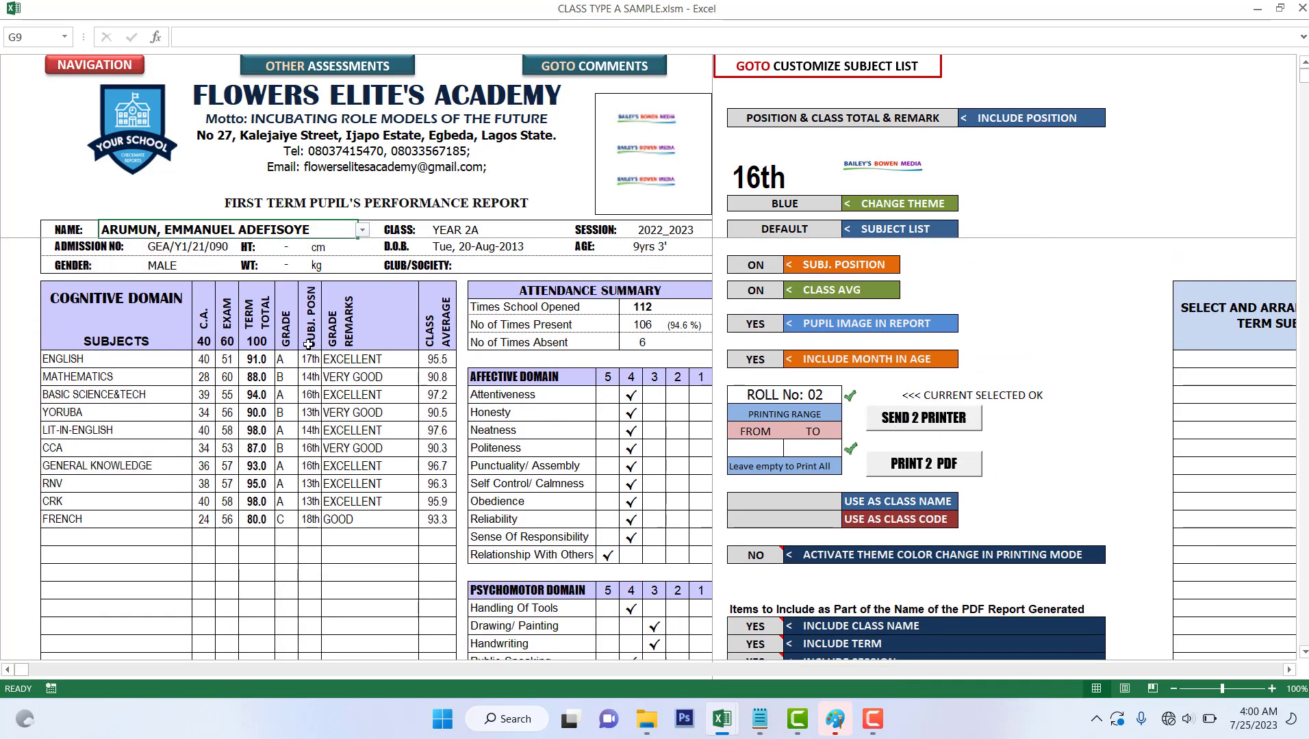
pyautogui.scroll(-7, 411, 369)
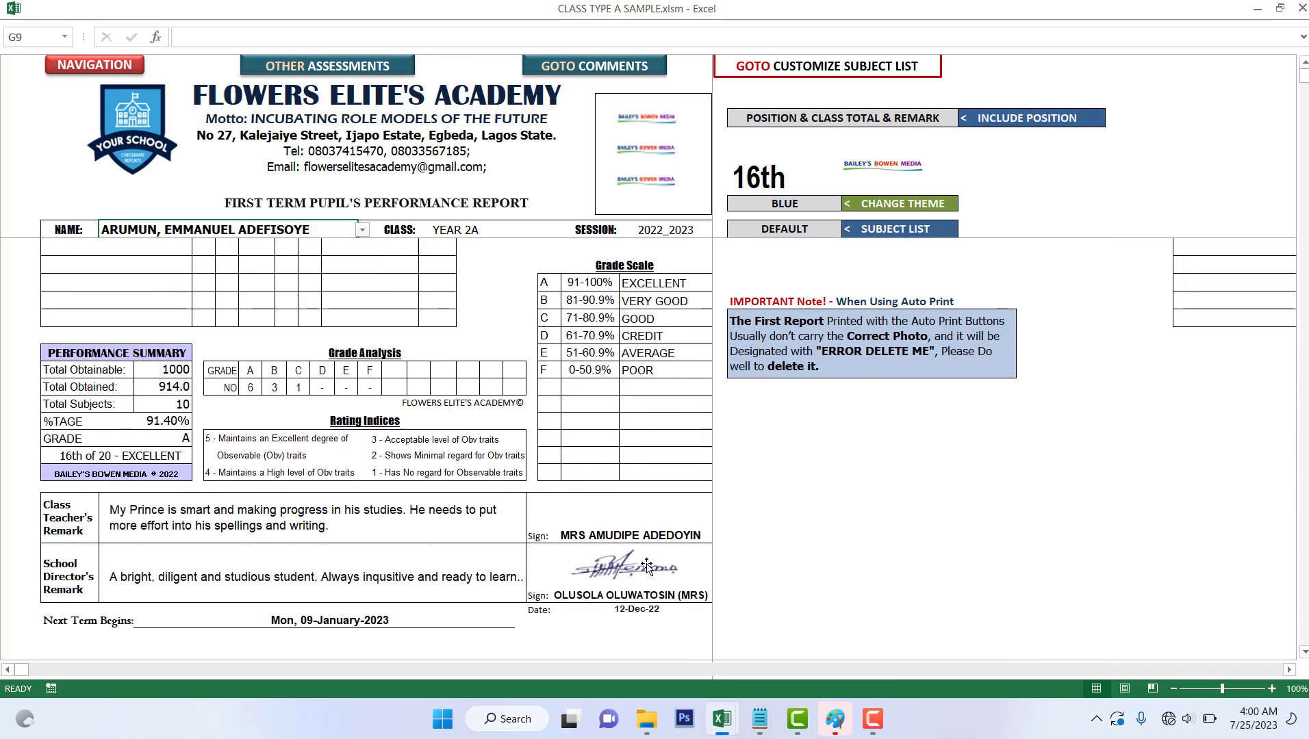
pyautogui.click(614, 568)
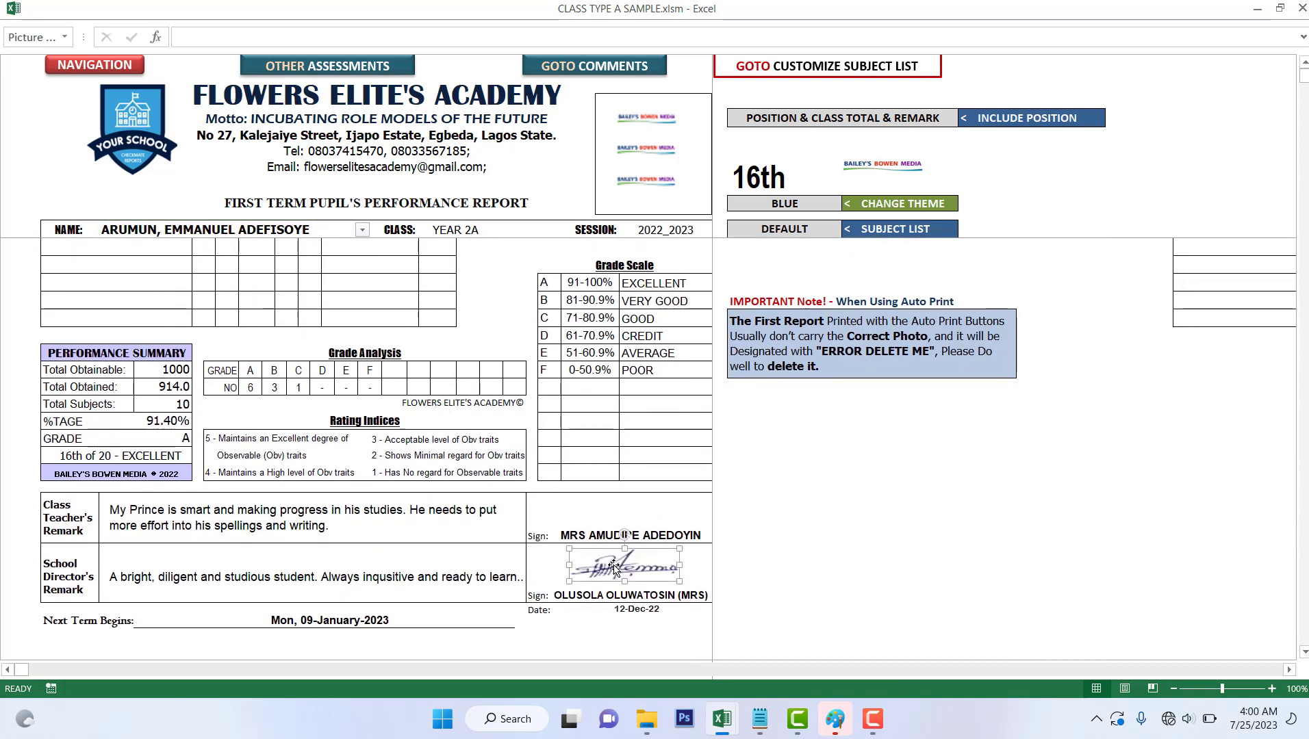
pyautogui.scroll(7, 342, 234)
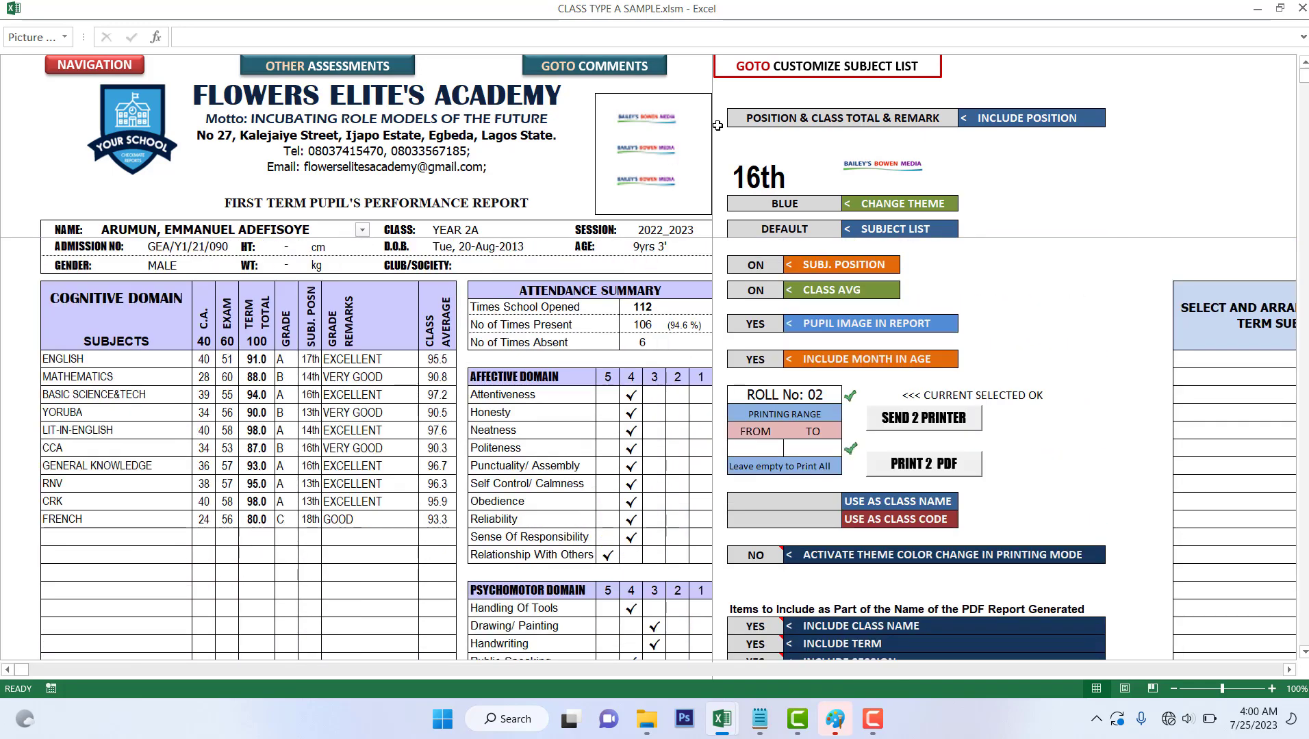
pyautogui.scroll(-7, 644, 318)
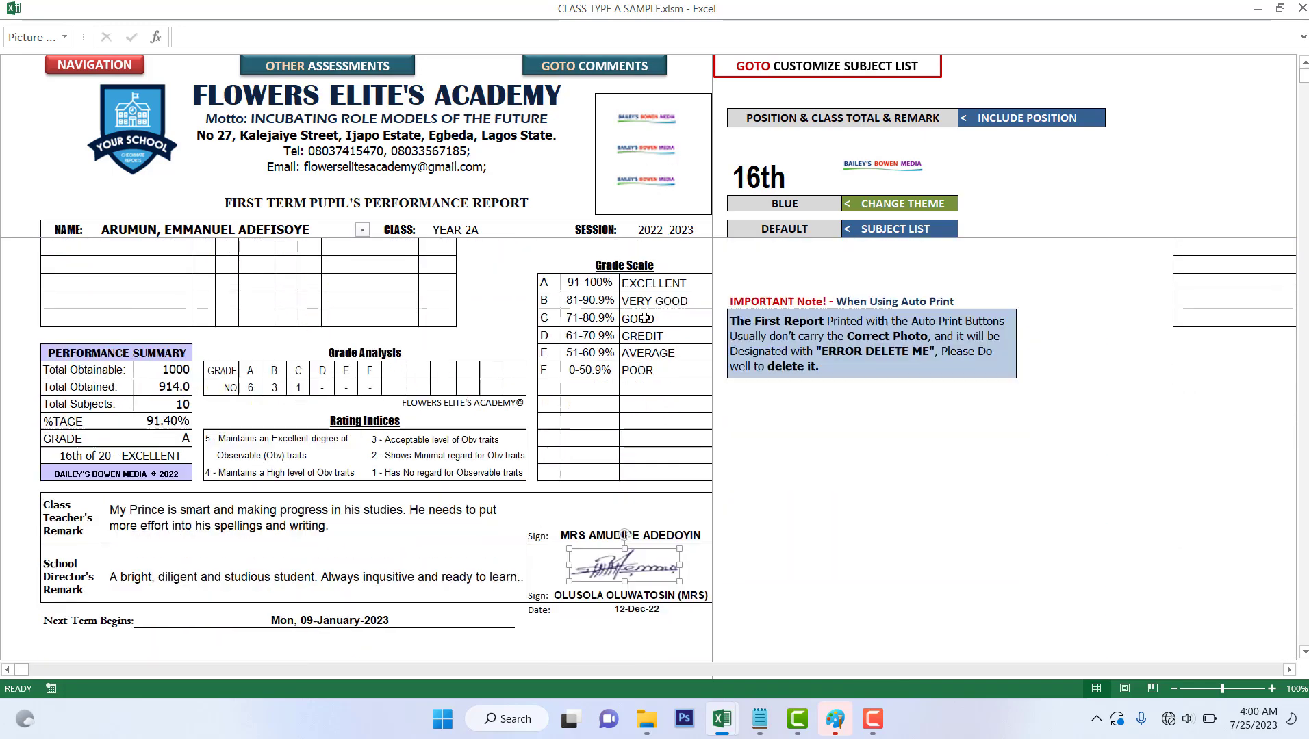
pyautogui.rightClick(632, 560)
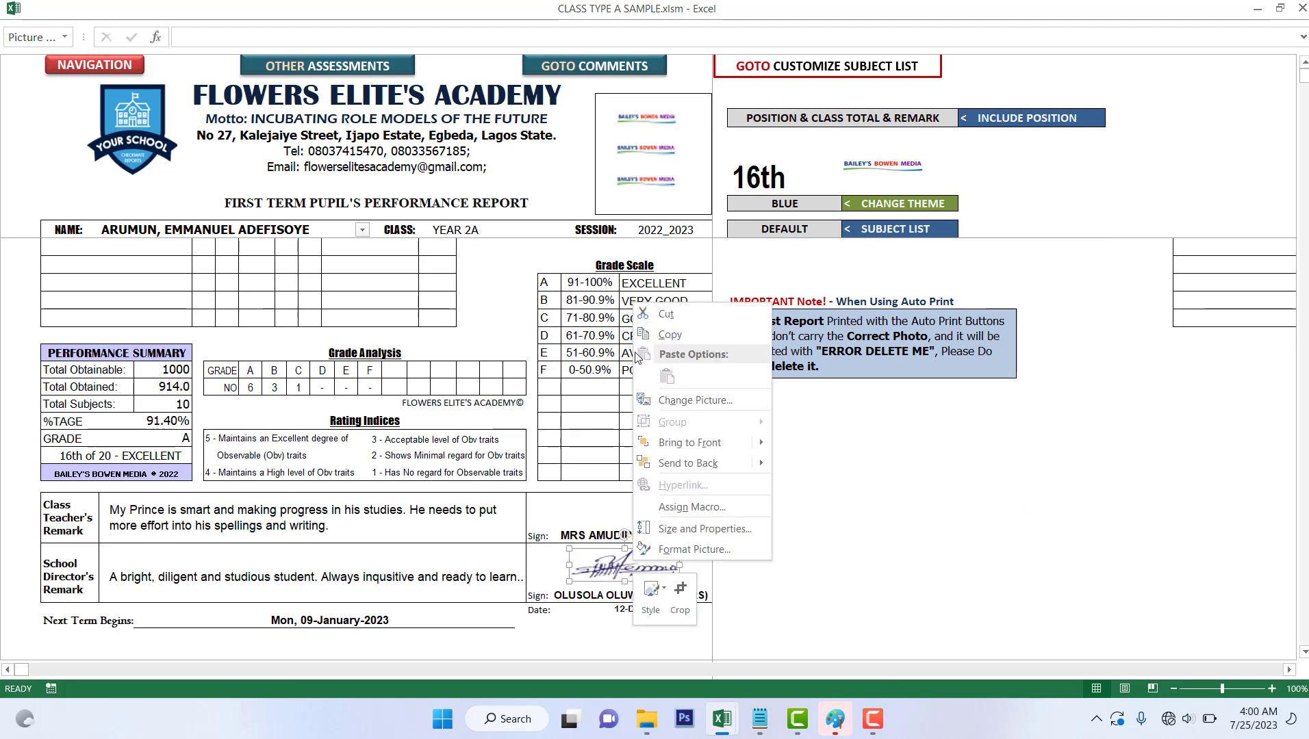
pyautogui.click(681, 402)
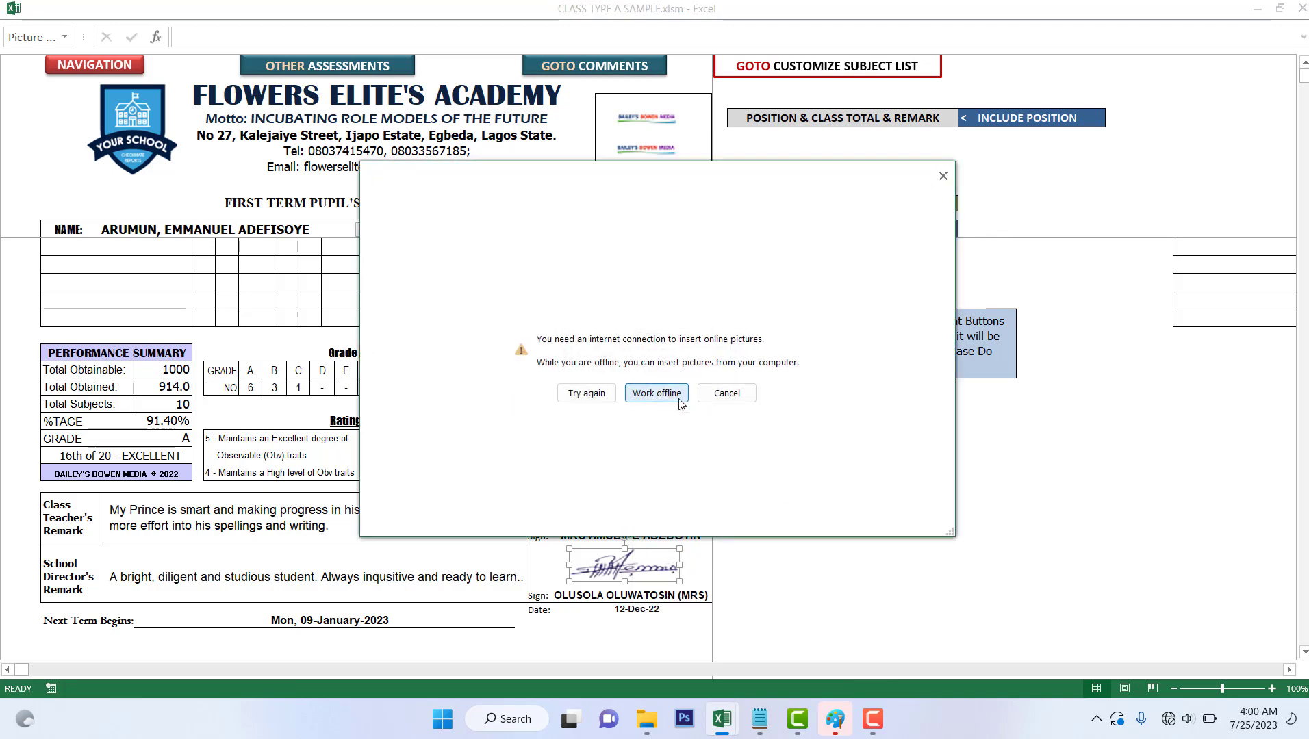
pyautogui.click(656, 399)
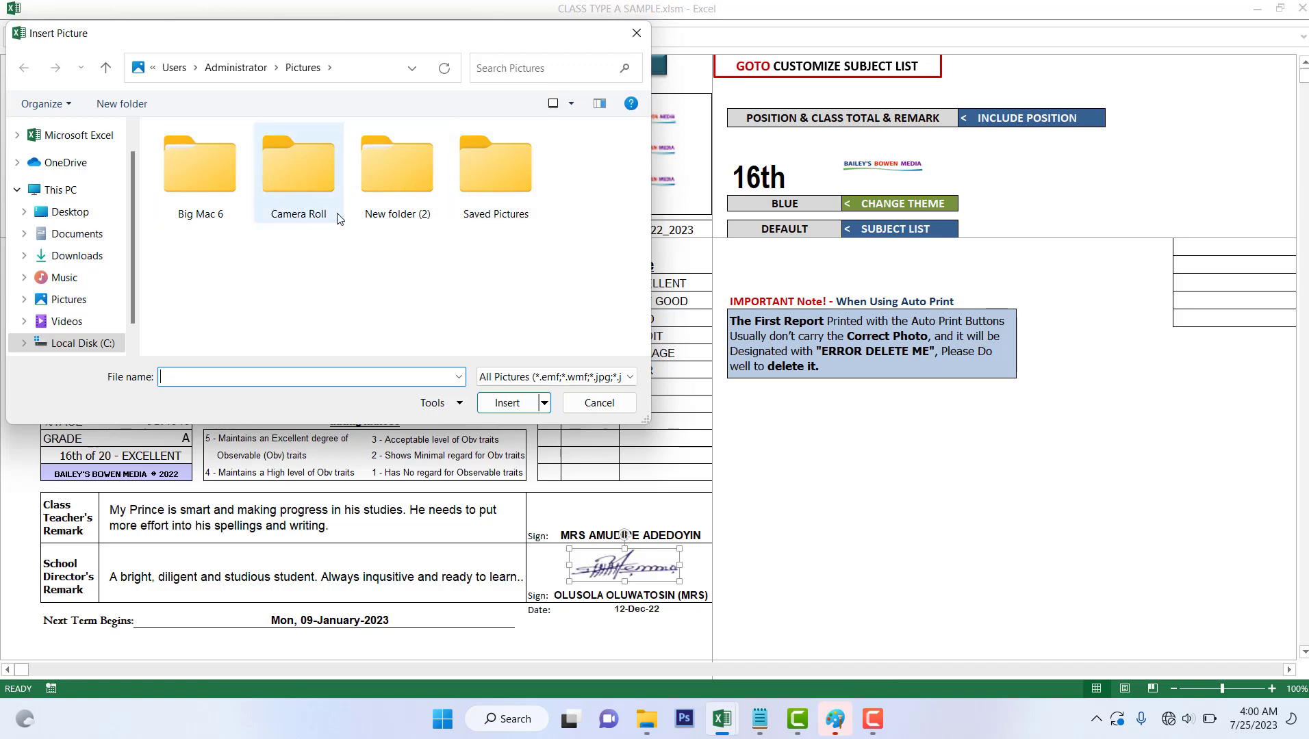
pyautogui.click(207, 179)
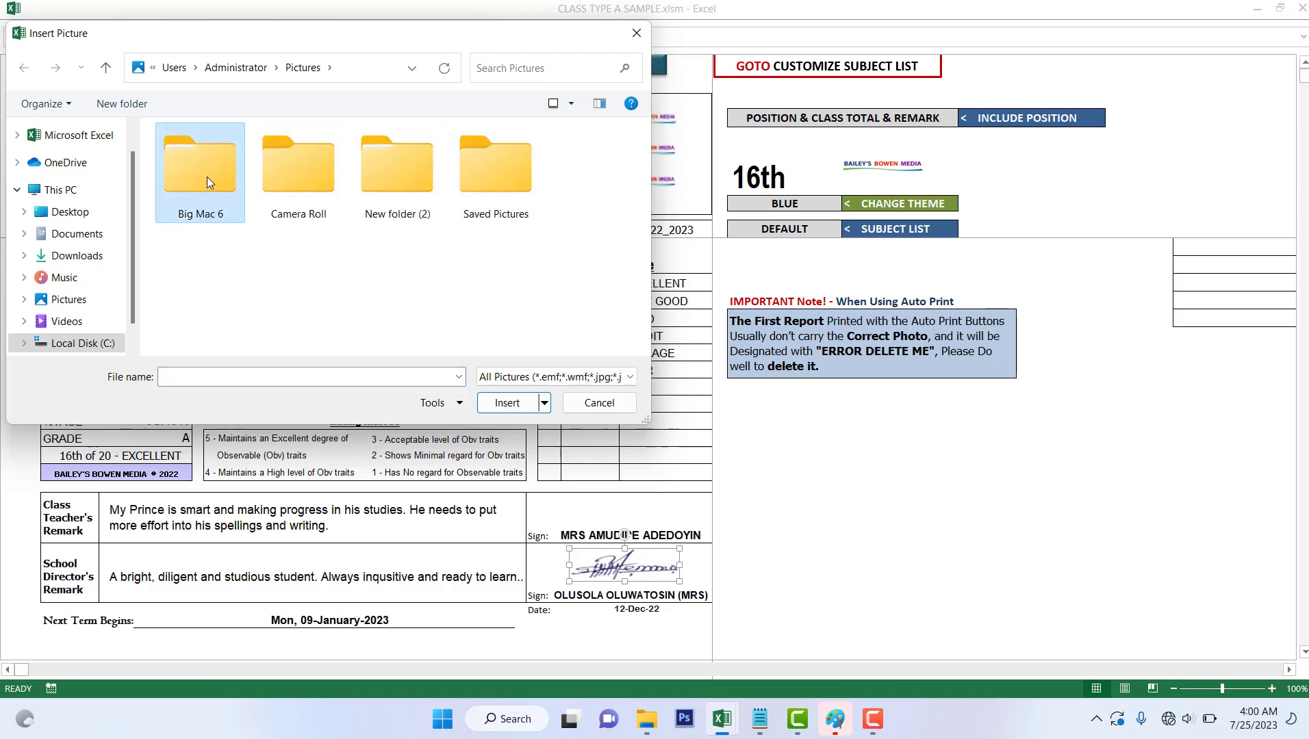
pyautogui.doubleClick(206, 177)
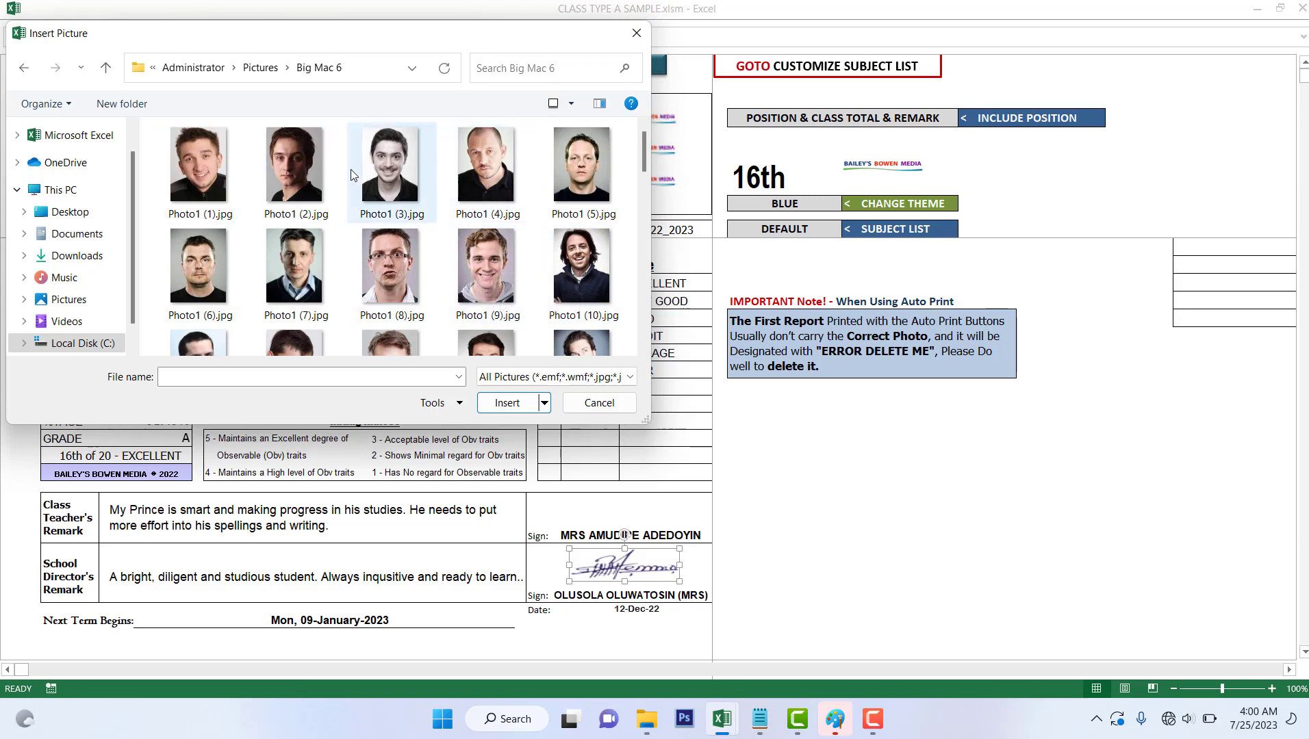
pyautogui.scroll(-10, 486, 267)
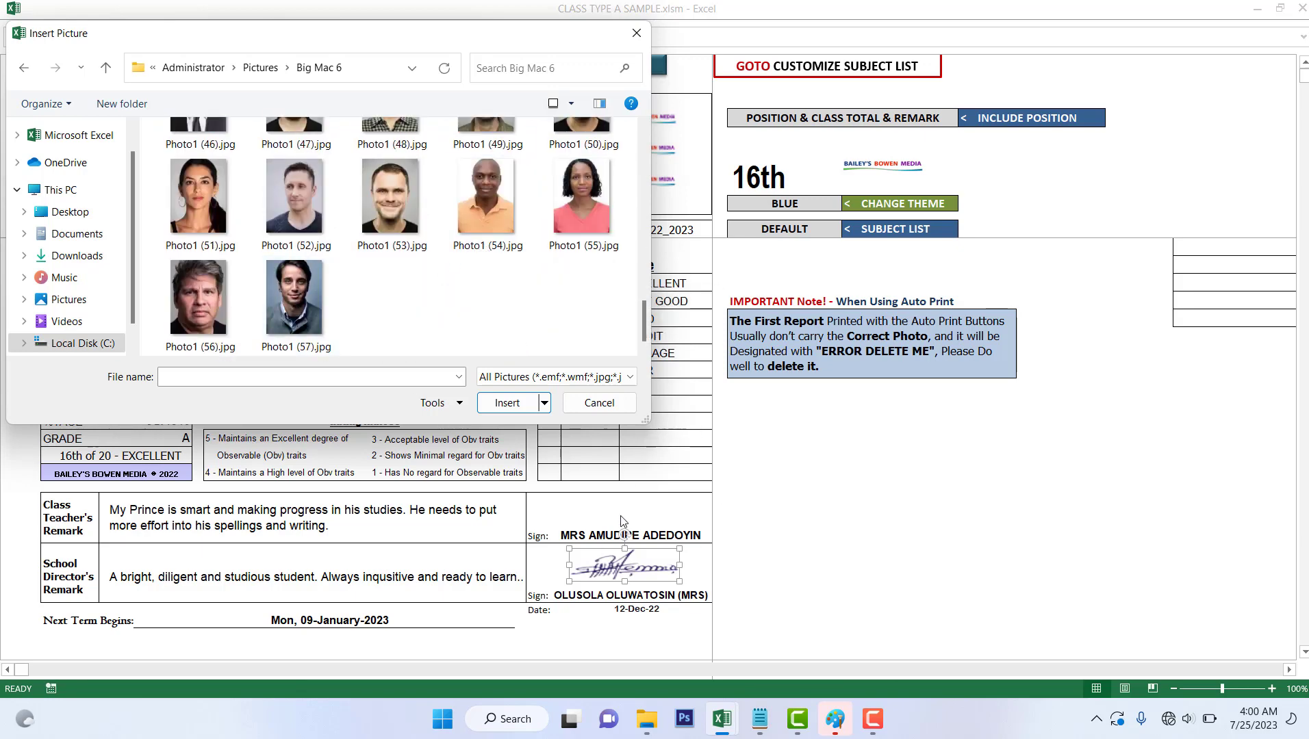
pyautogui.click(637, 33)
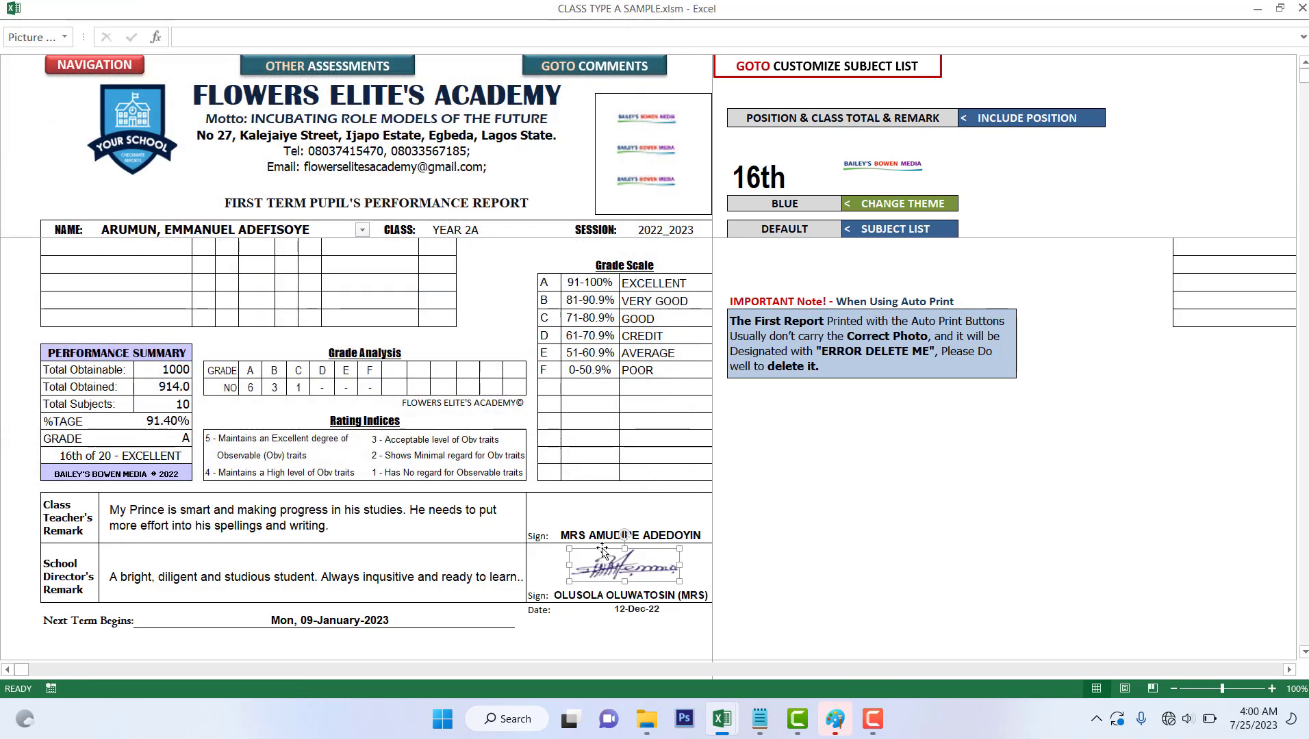
# - Leave the report card and go via the main navigation centre to the IMAGES sheet
pyautogui.click(610, 513)
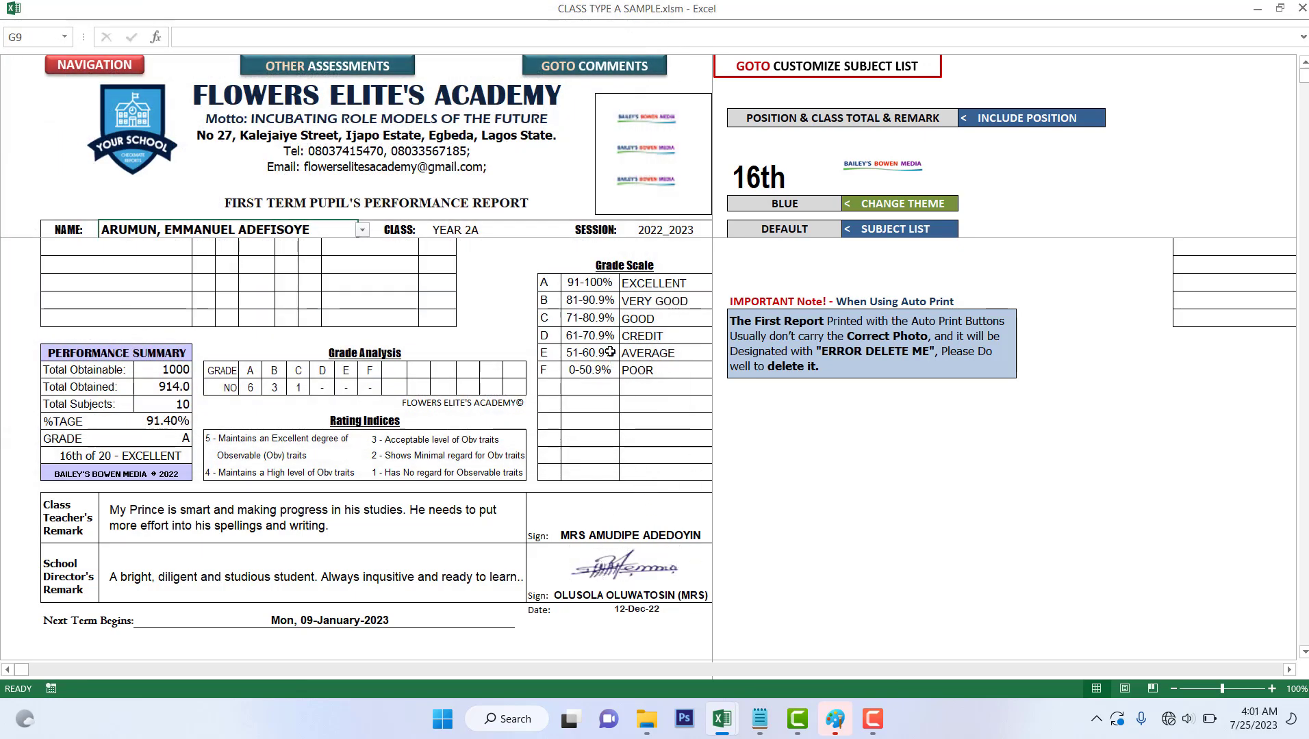
pyautogui.scroll(5, 662, 317)
pyautogui.scroll(4, 662, 317)
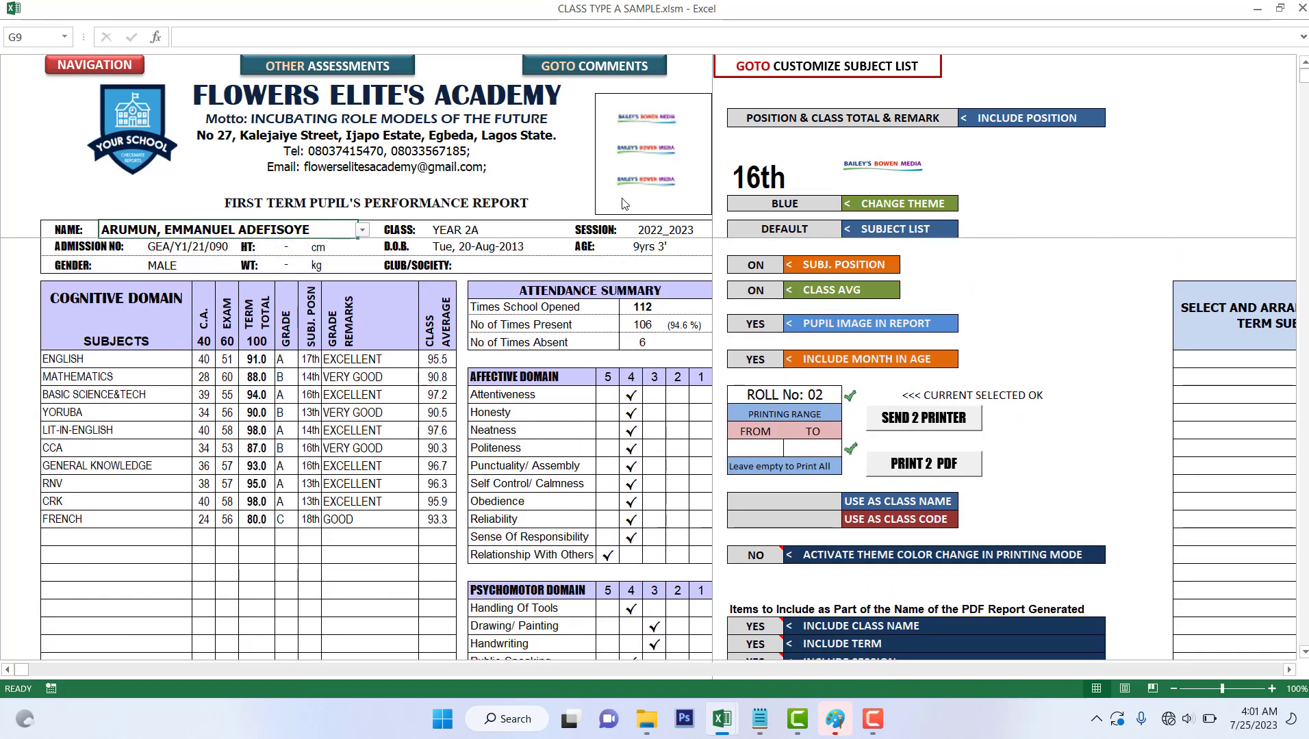
pyautogui.click(119, 64)
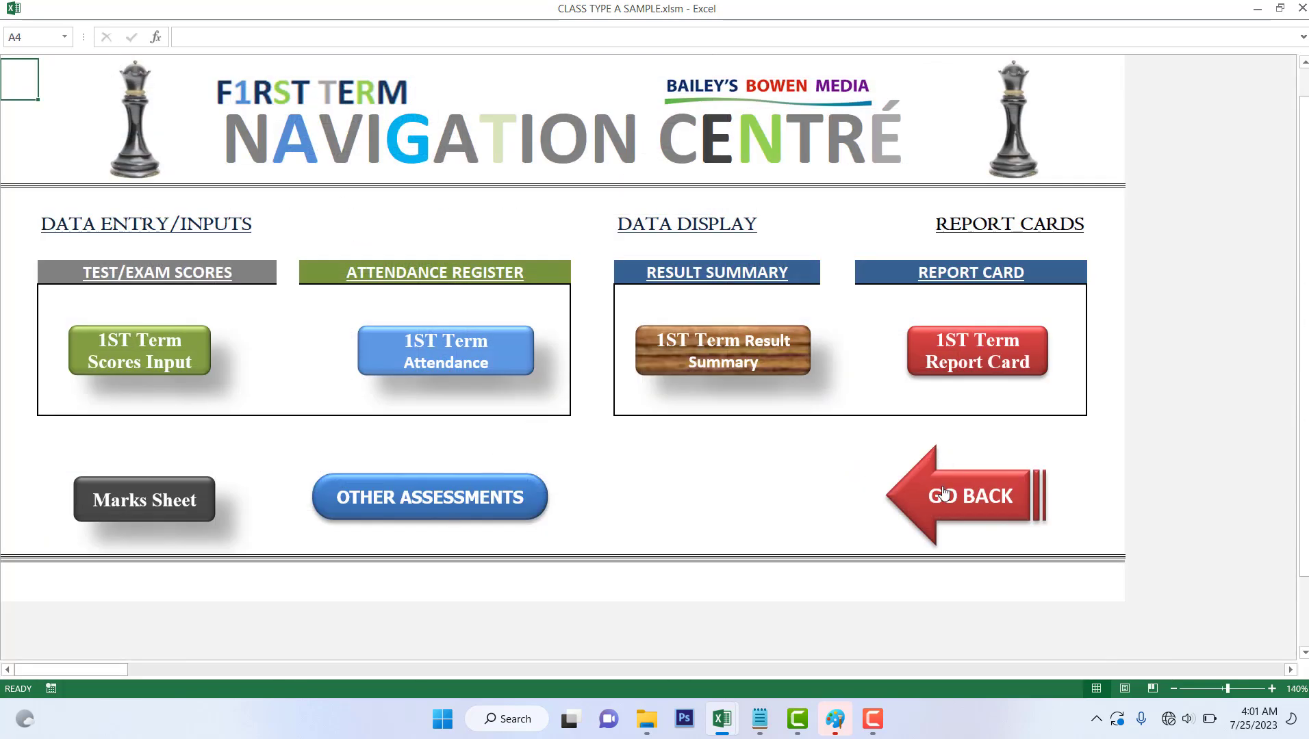
pyautogui.click(943, 493)
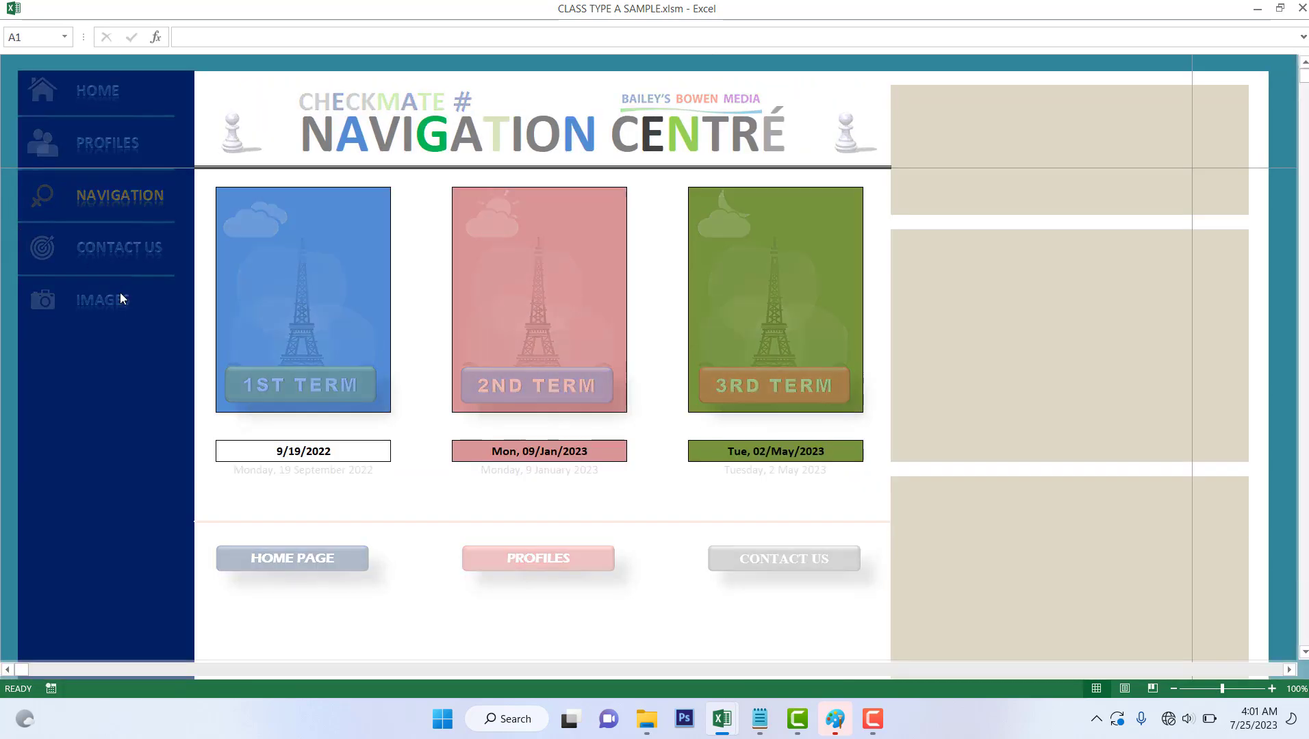
pyautogui.click(127, 294)
# - Replace the first pupil's placeholder image with Photo1 (4).jpg in Paint
pyautogui.doubleClick(528, 281)
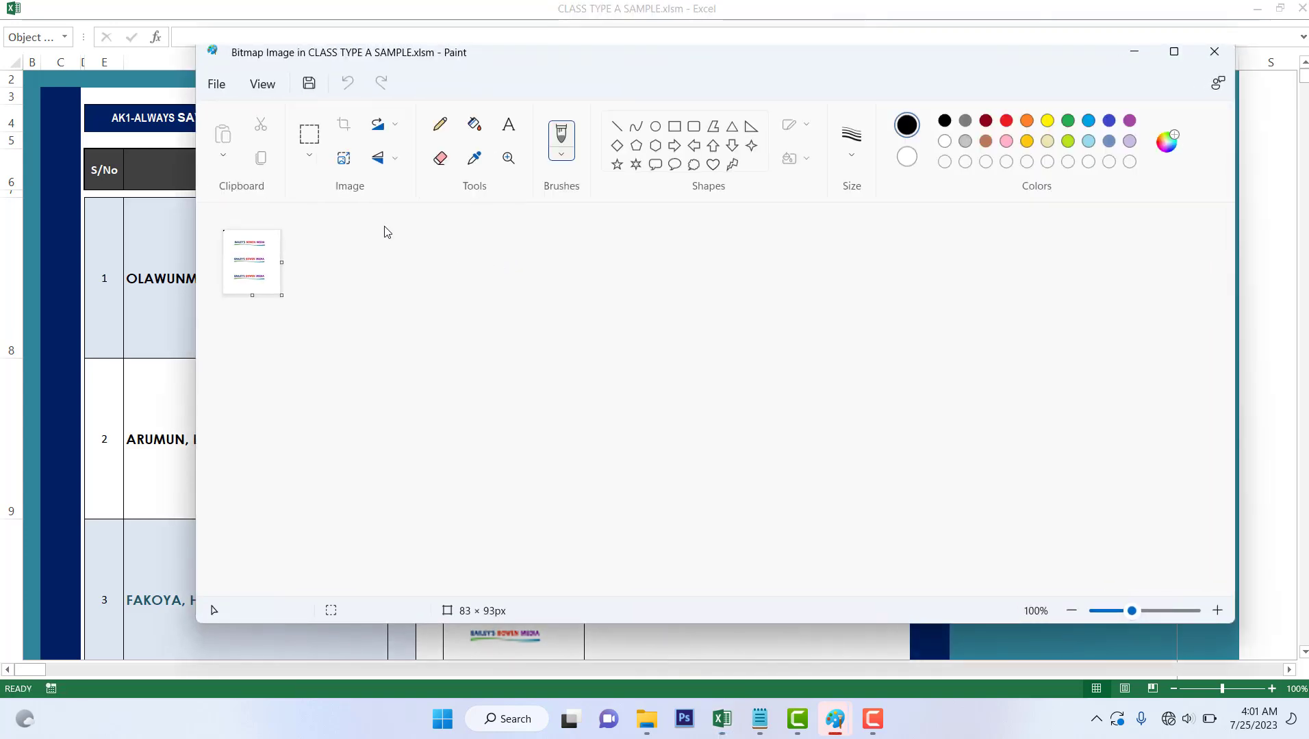
pyautogui.click(224, 164)
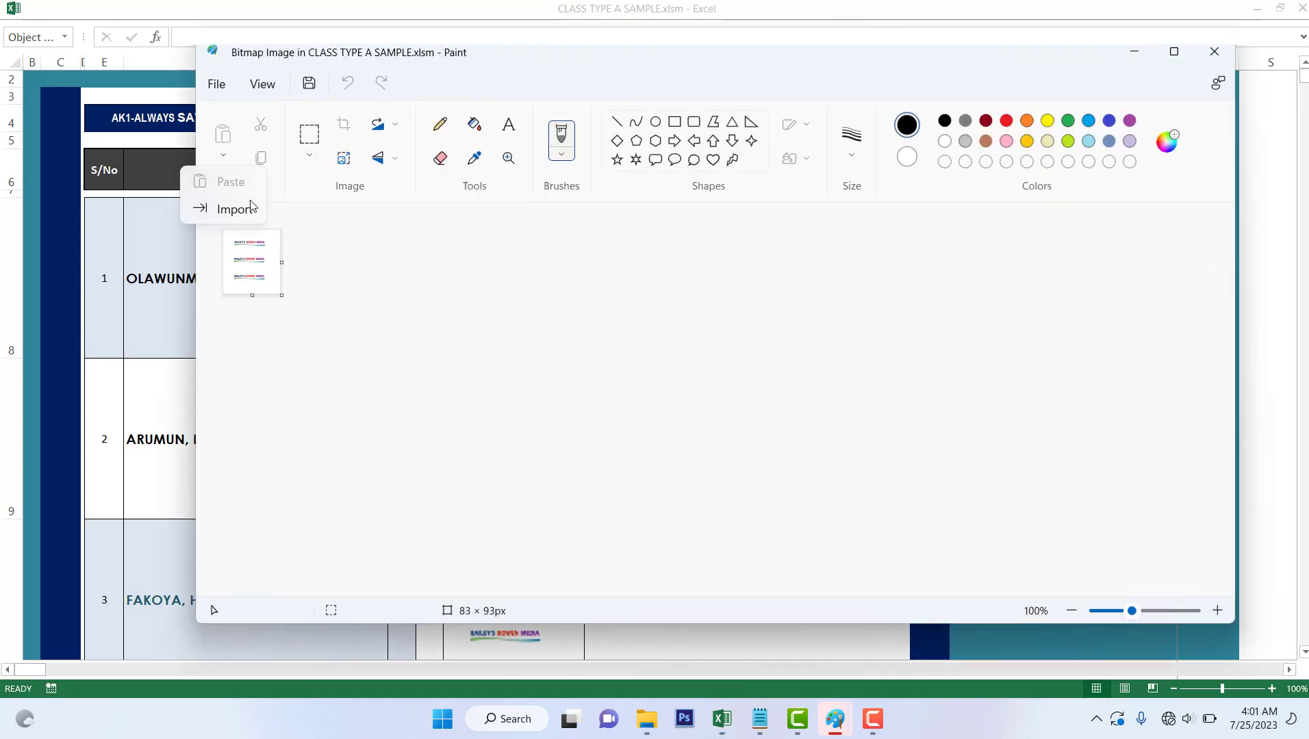
pyautogui.click(236, 209)
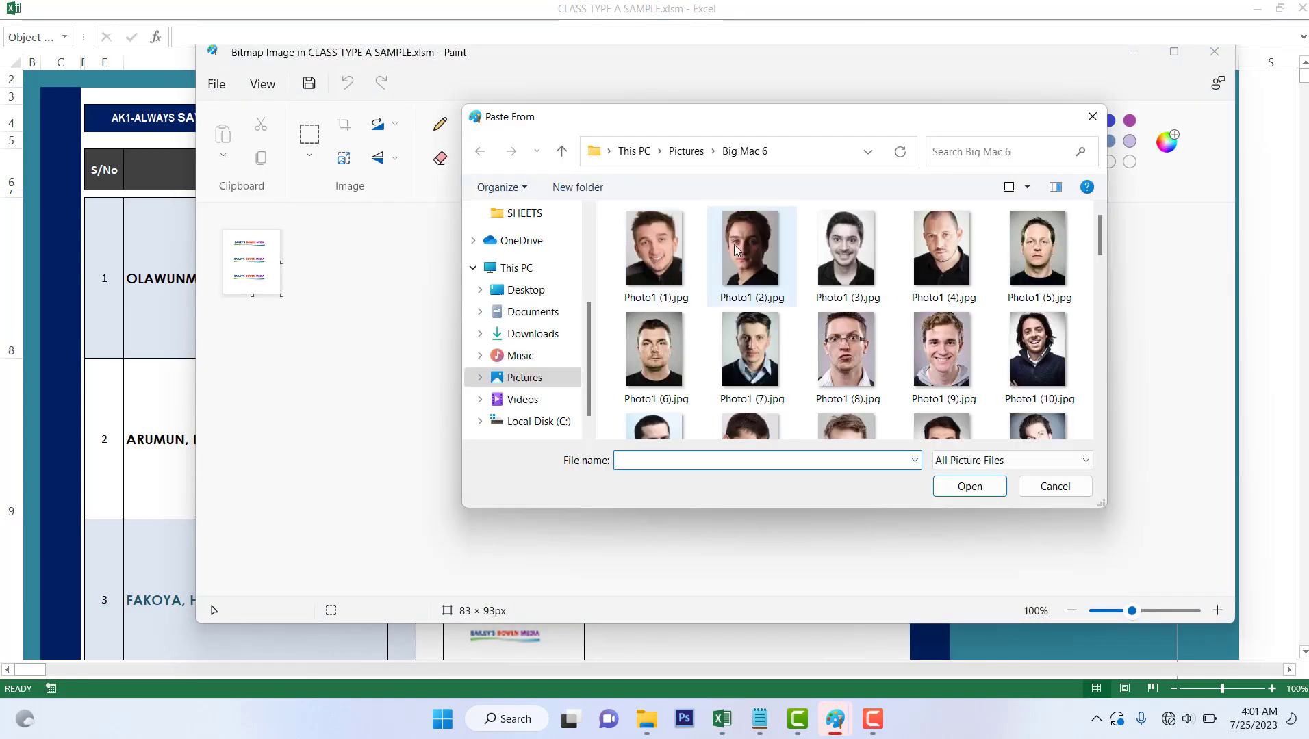
pyautogui.doubleClick(953, 257)
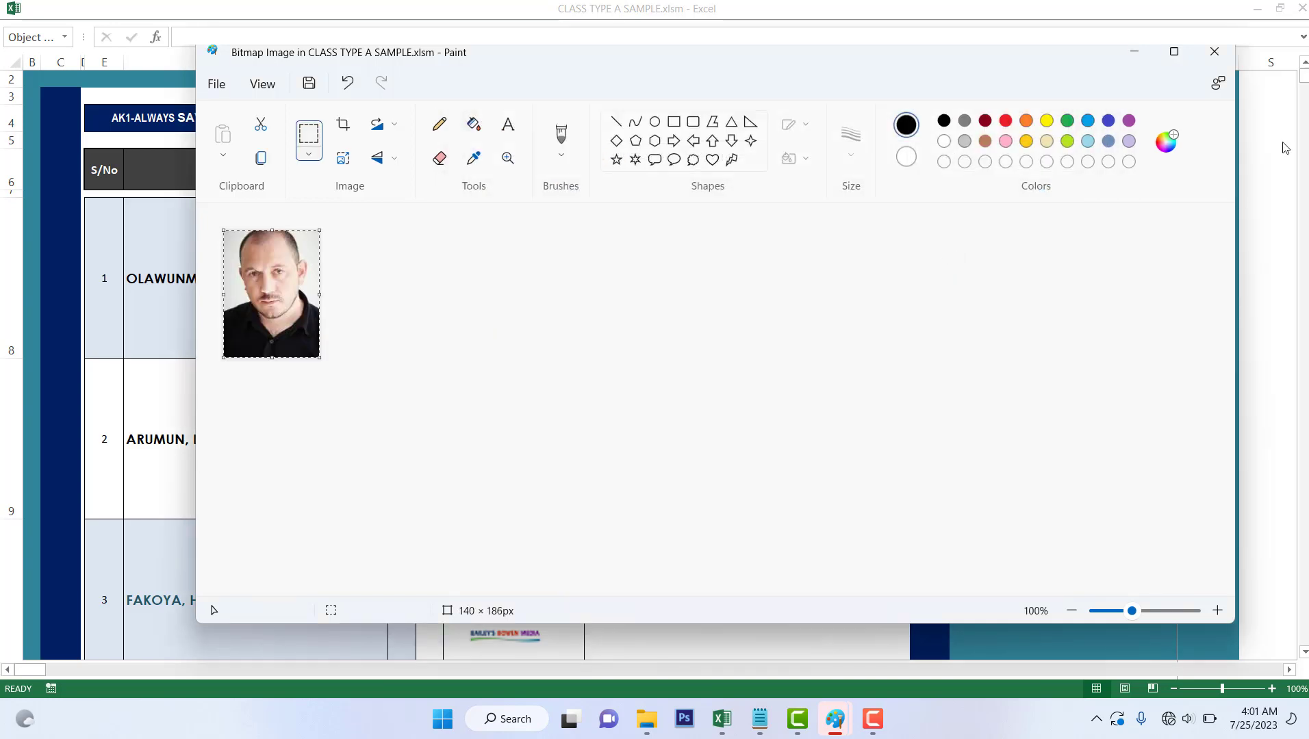
pyautogui.click(1215, 52)
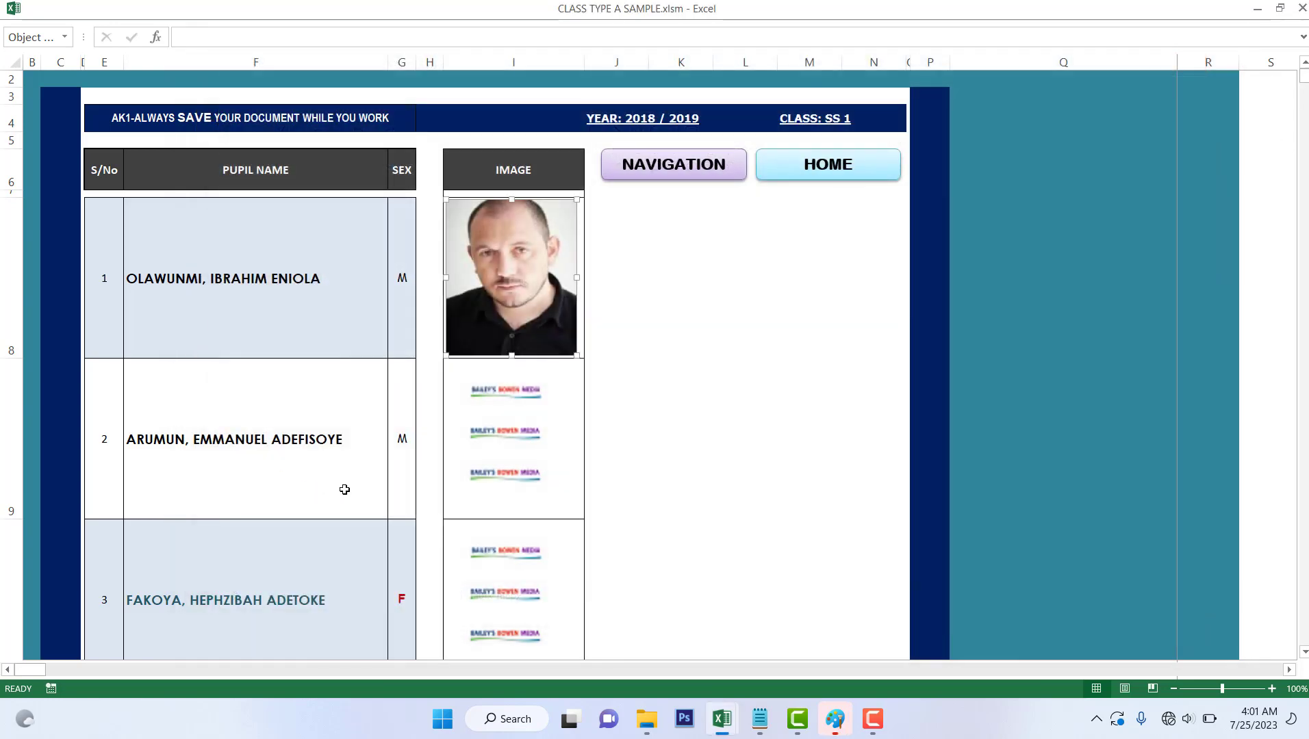
# - Replace the second pupil's placeholder image with Photo1 (2).jpg in Paint
pyautogui.doubleClick(489, 428)
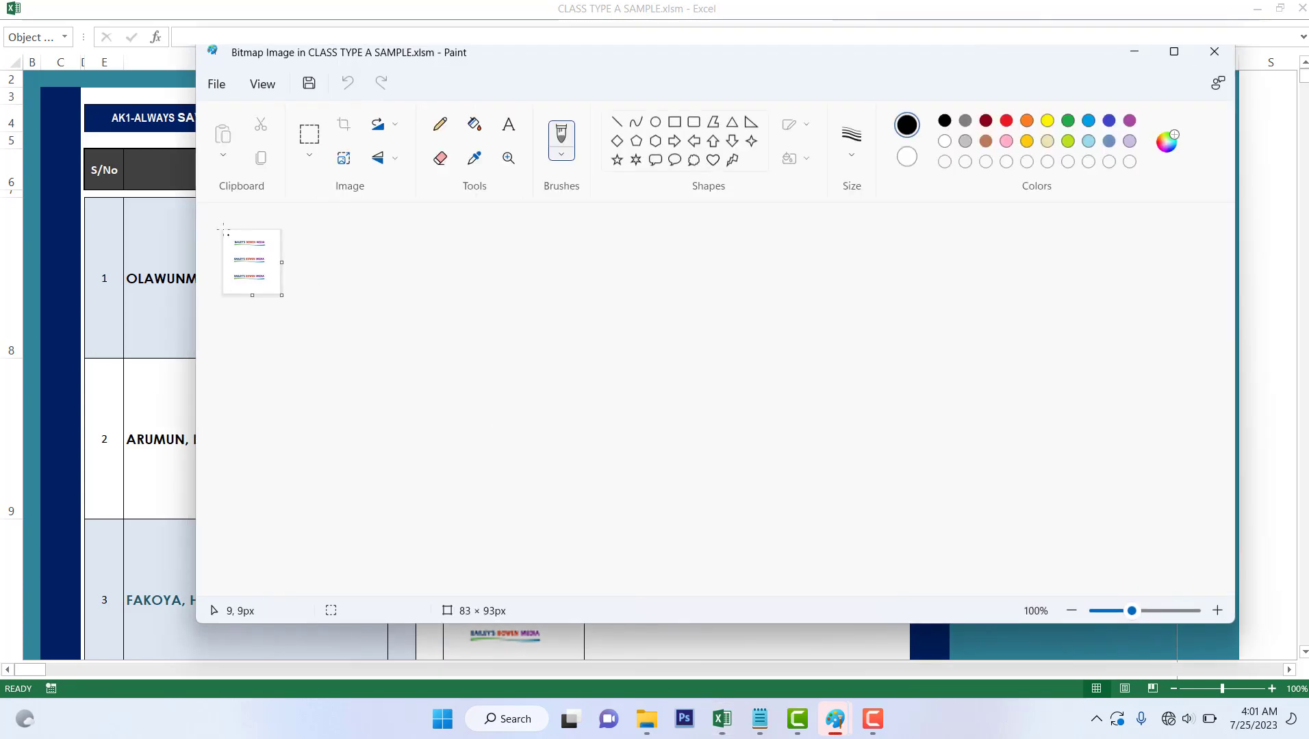
pyautogui.click(222, 155)
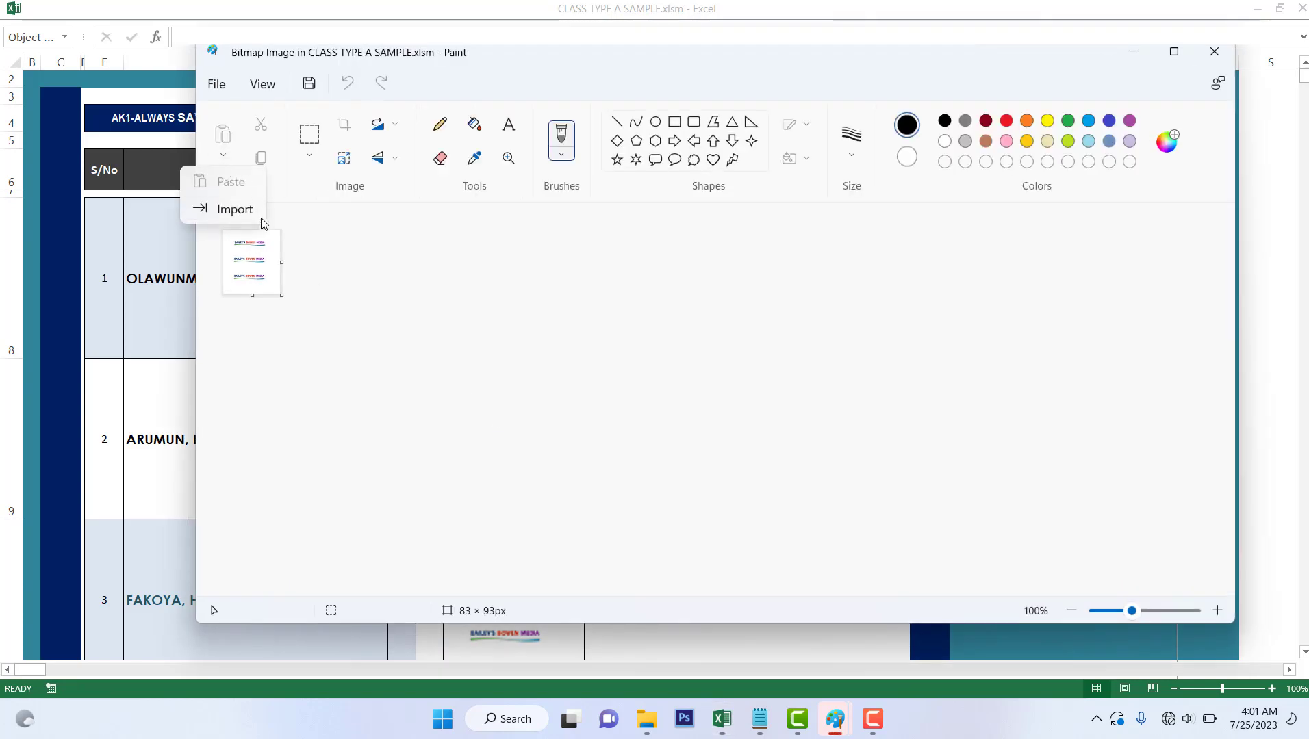
pyautogui.click(451, 207)
pyautogui.click(714, 241)
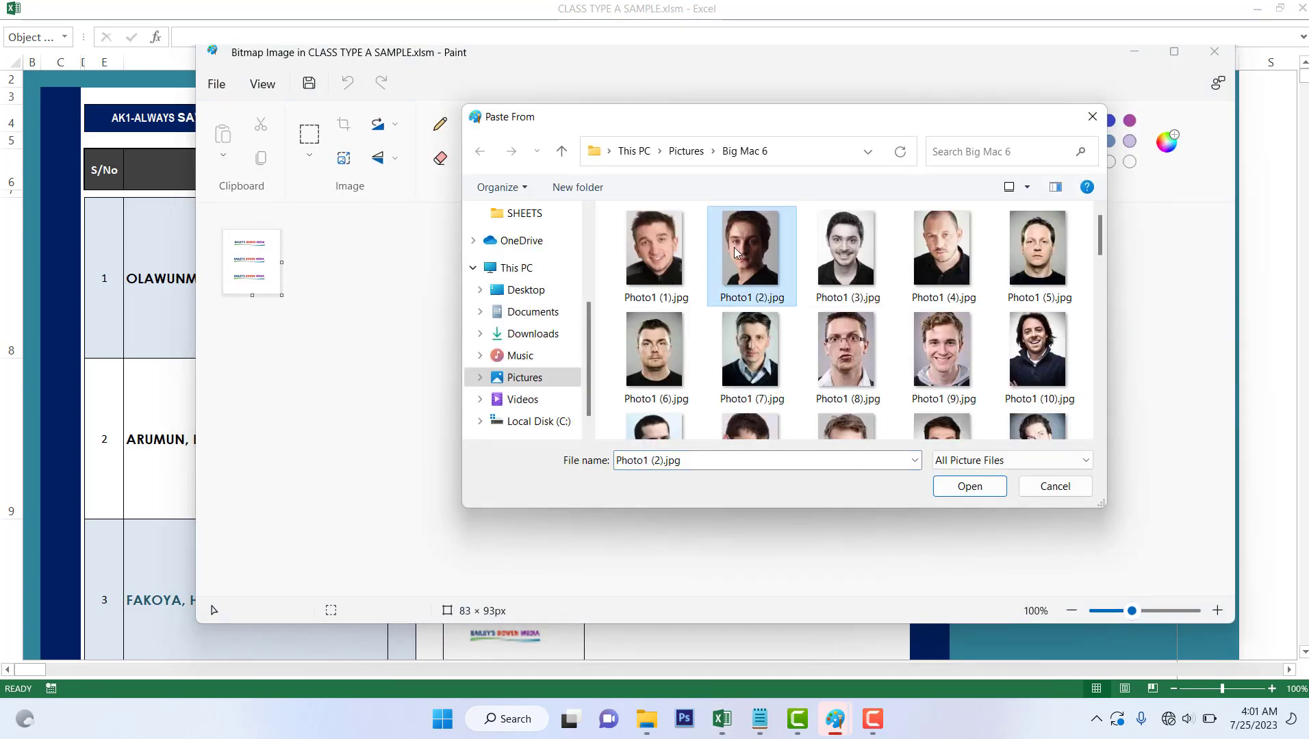
pyautogui.doubleClick(735, 247)
pyautogui.click(1215, 52)
# - Import Photo1 (18).jpg into the third pupil's picture in Paint
pyautogui.doubleClick(482, 605)
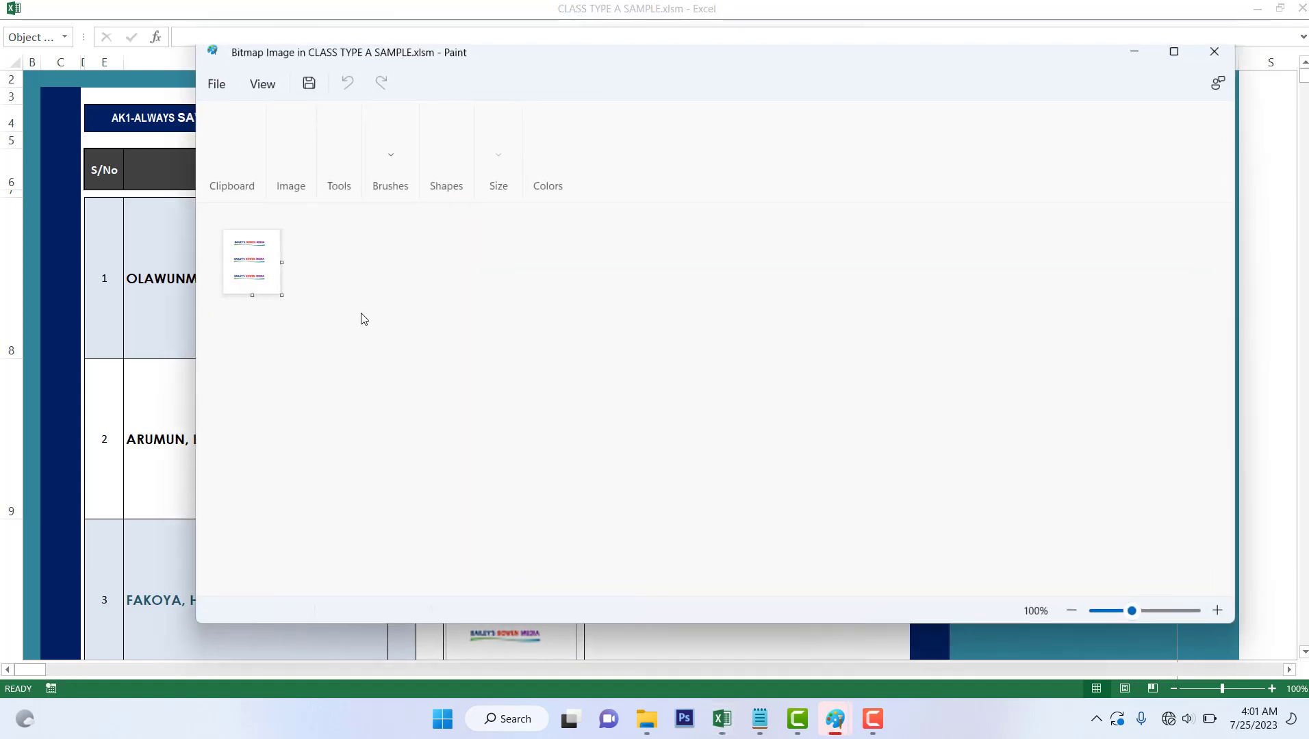
pyautogui.click(222, 155)
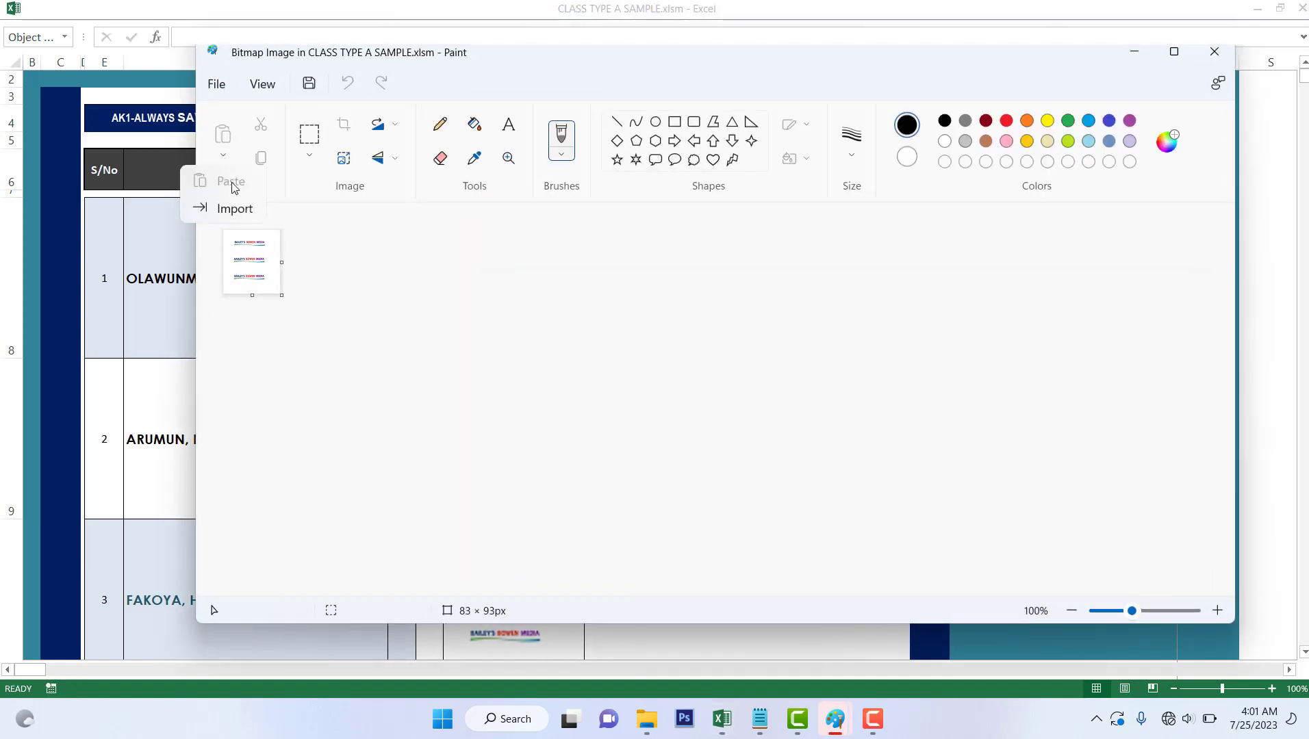
pyautogui.click(236, 207)
pyautogui.click(772, 331)
pyautogui.scroll(-2, 771, 331)
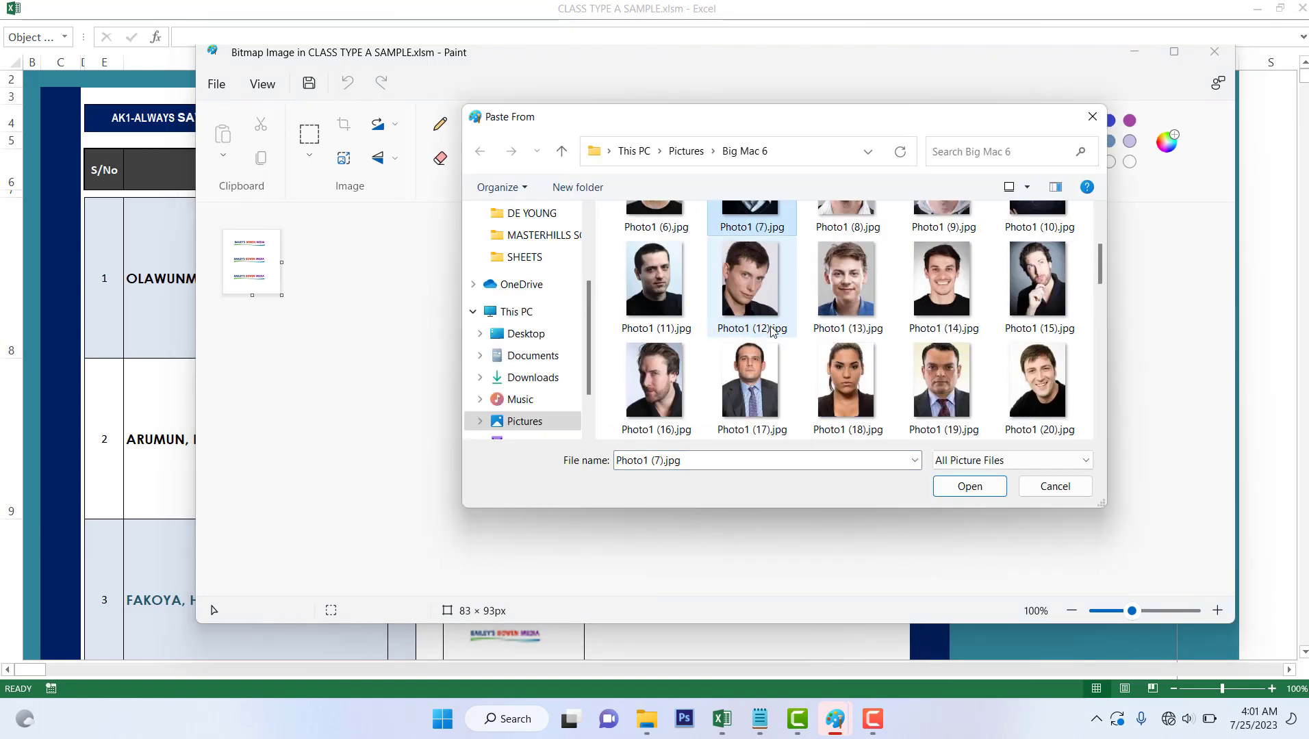
pyautogui.doubleClick(863, 409)
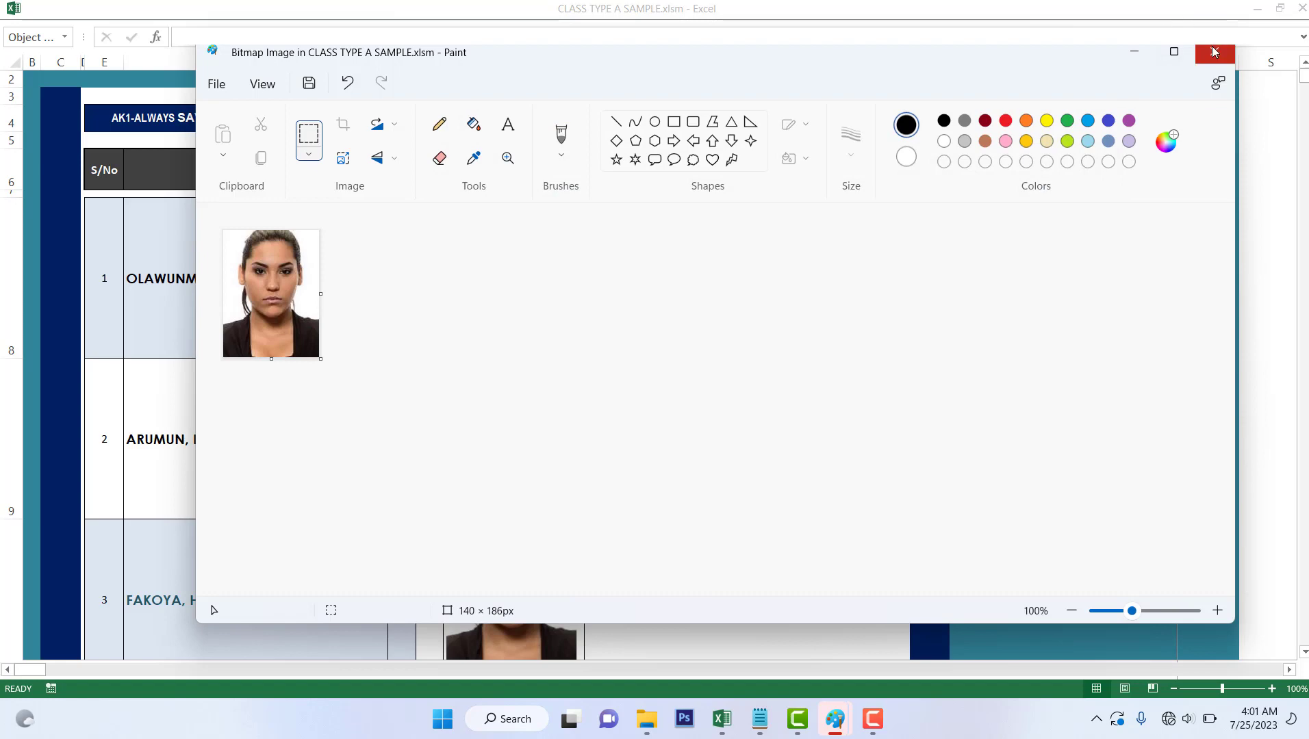
# - Apply the third pupil's photo, then give the fourth pupil Photo1 (20).jpg
pyautogui.click(1213, 55)
pyautogui.scroll(-3, 503, 506)
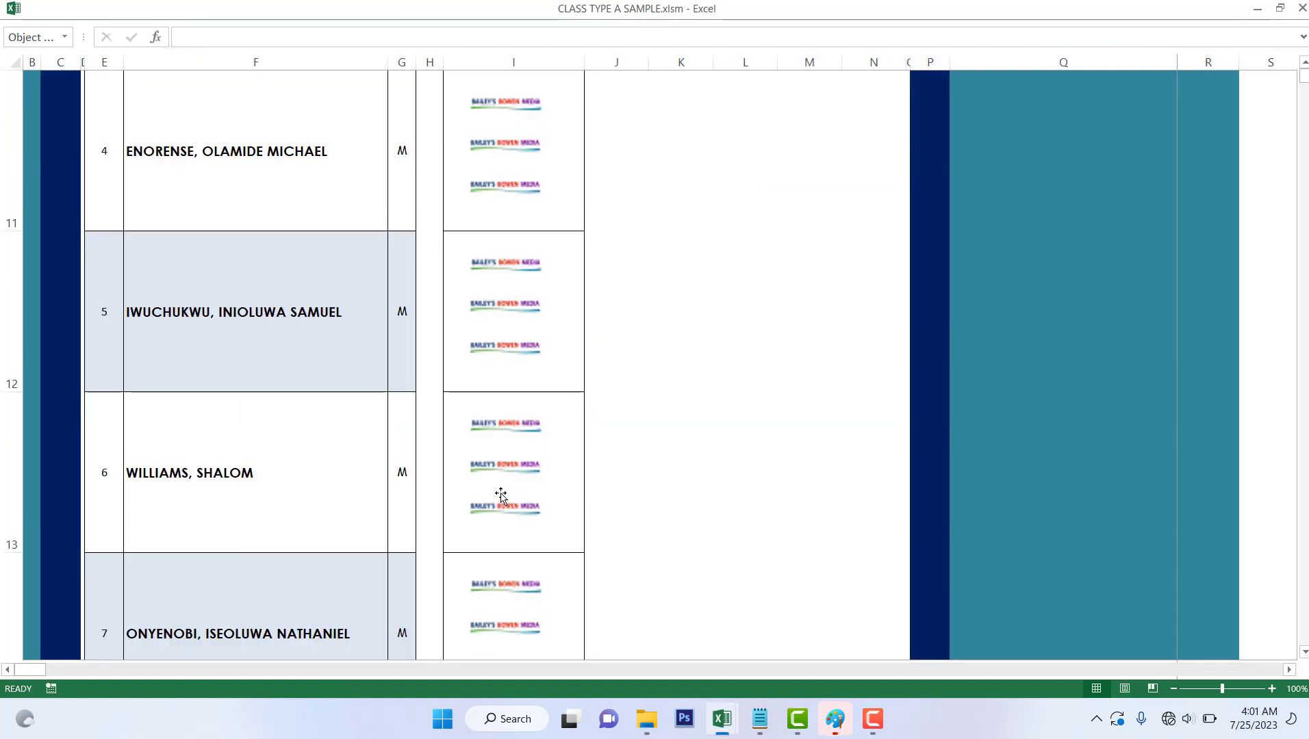
pyautogui.scroll(1, 501, 495)
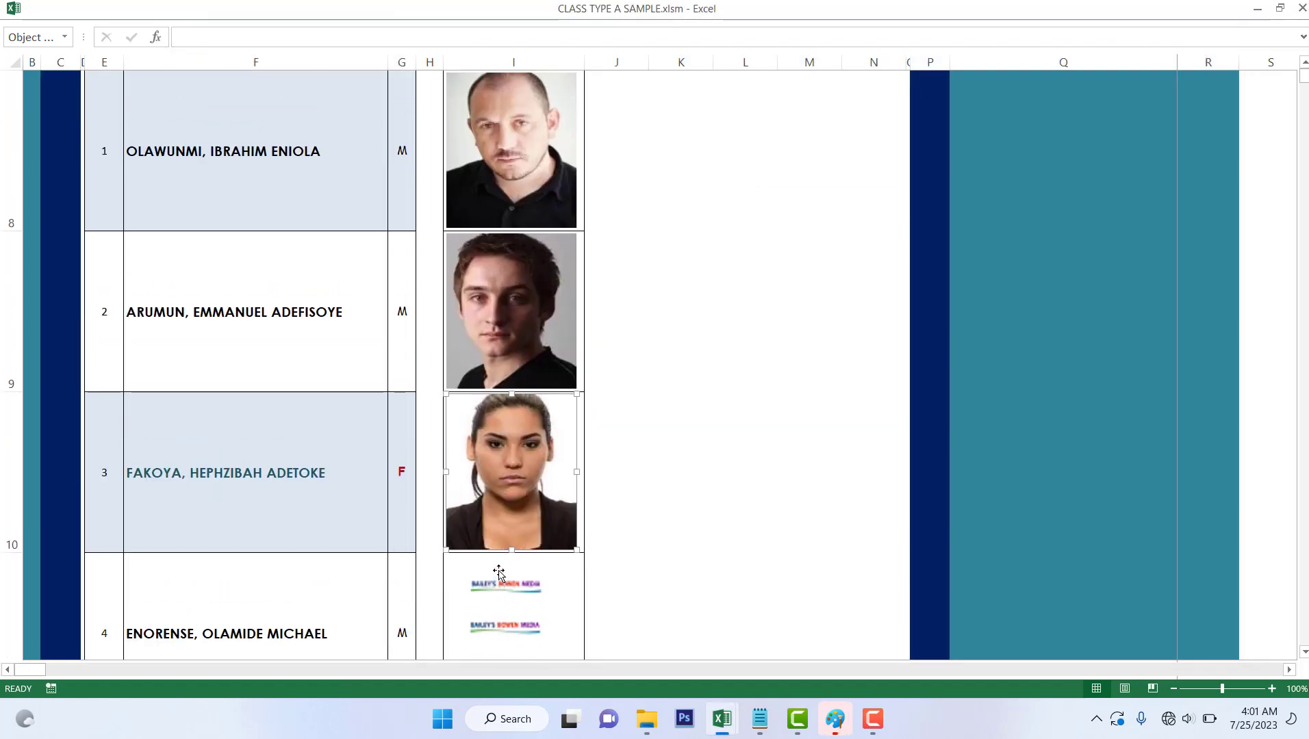
pyautogui.scroll(-1, 498, 574)
pyautogui.doubleClick(530, 192)
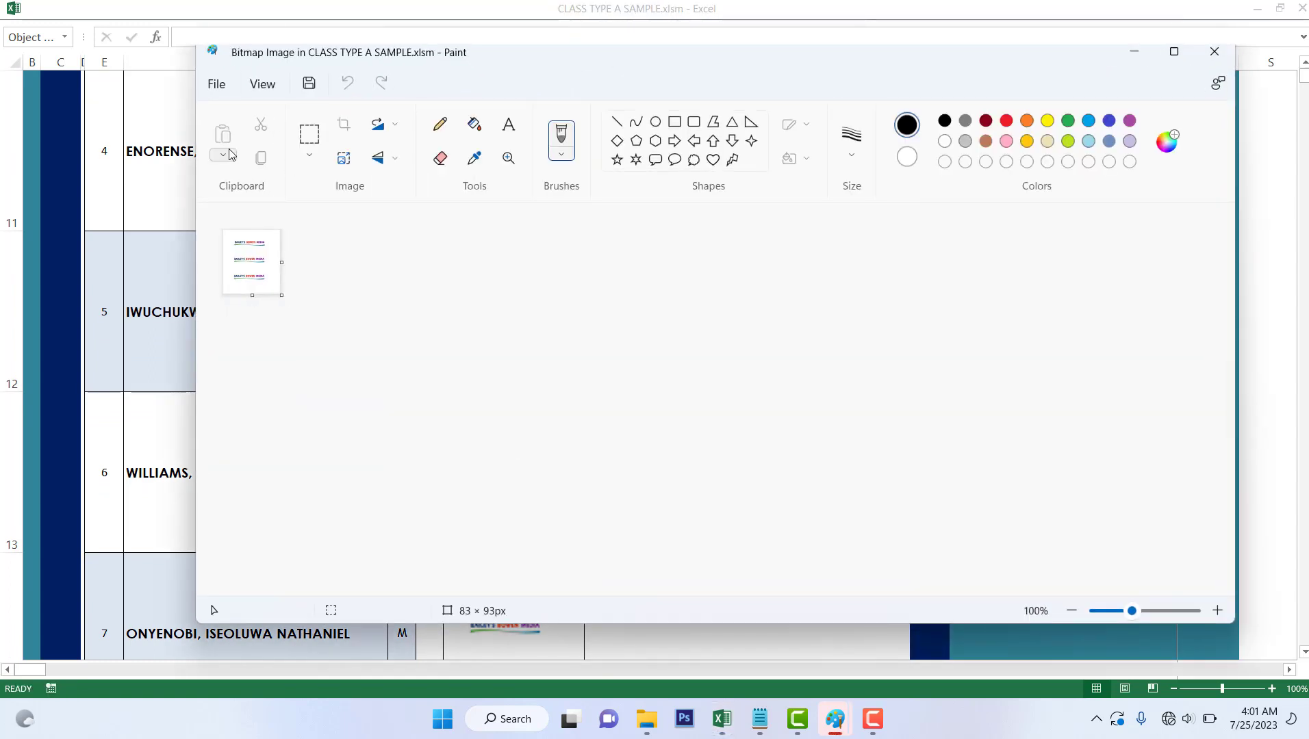
pyautogui.click(228, 163)
pyautogui.click(243, 210)
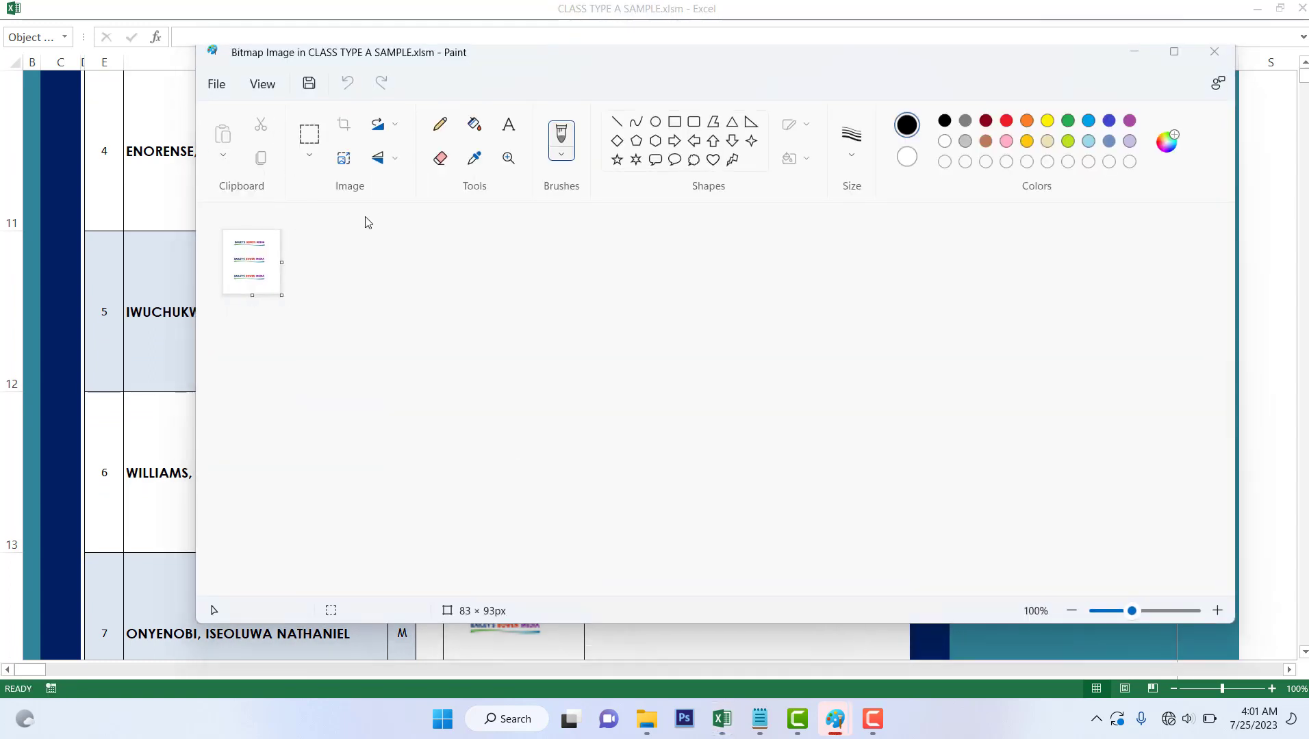
pyautogui.click(630, 265)
pyautogui.scroll(-3, 683, 266)
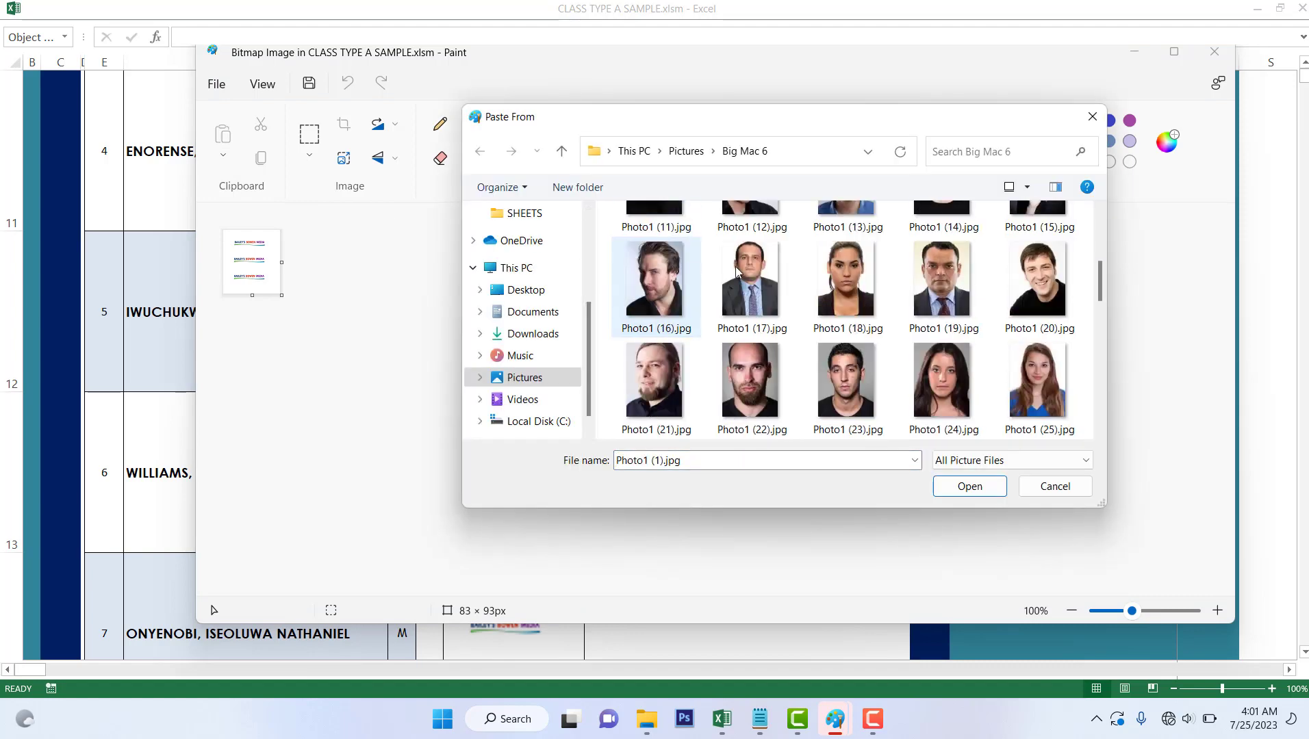
pyautogui.doubleClick(1031, 270)
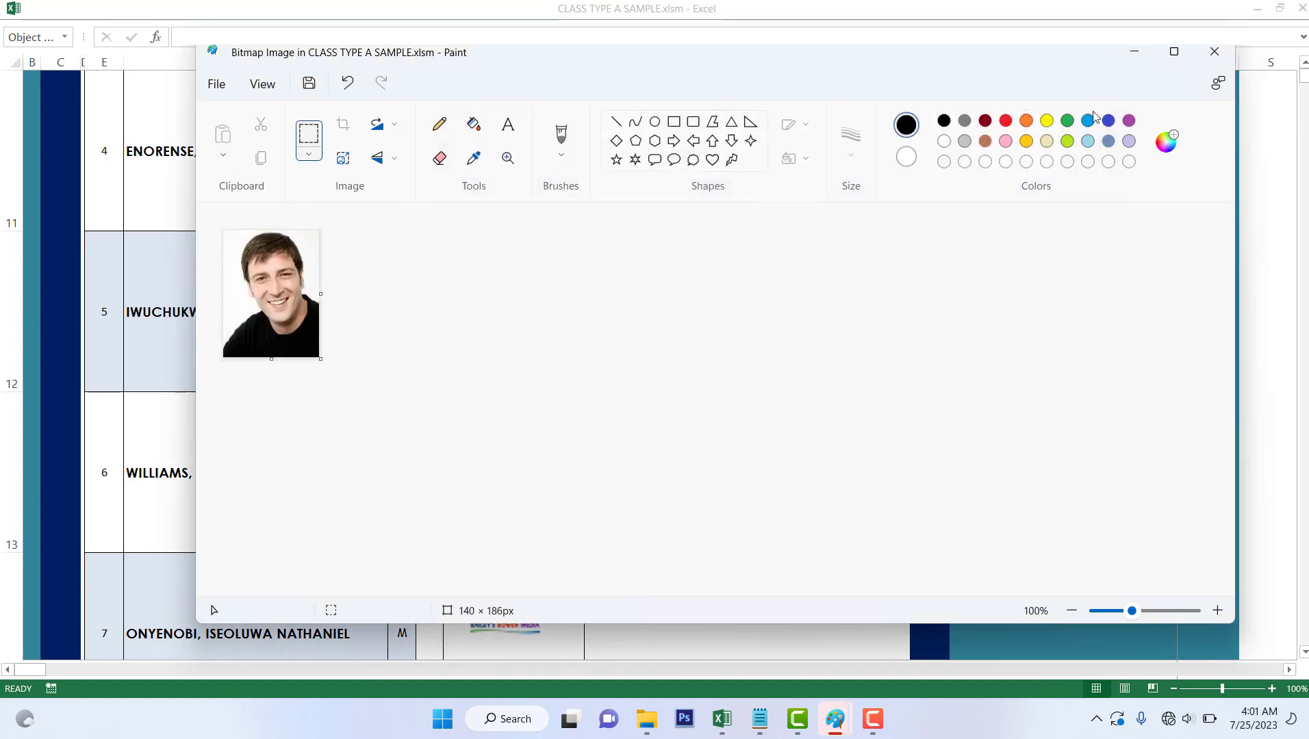
pyautogui.click(1214, 52)
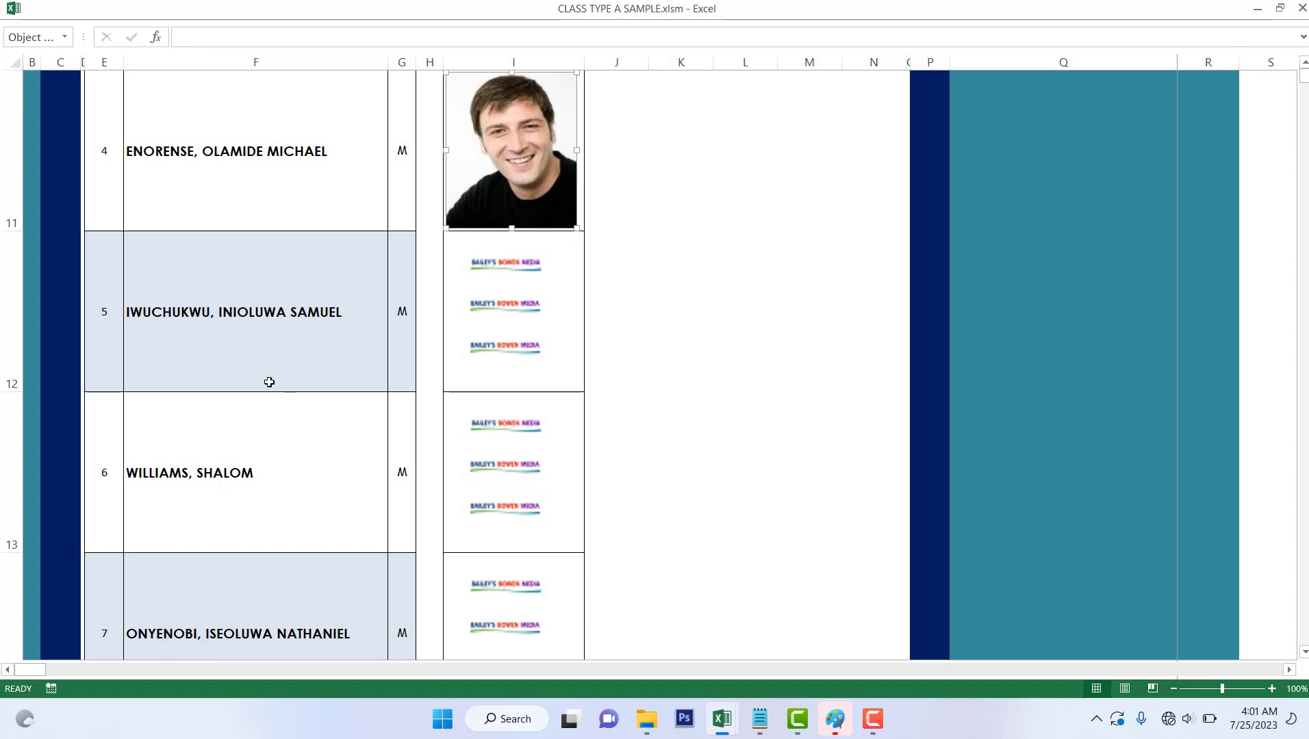
pyautogui.click(199, 315)
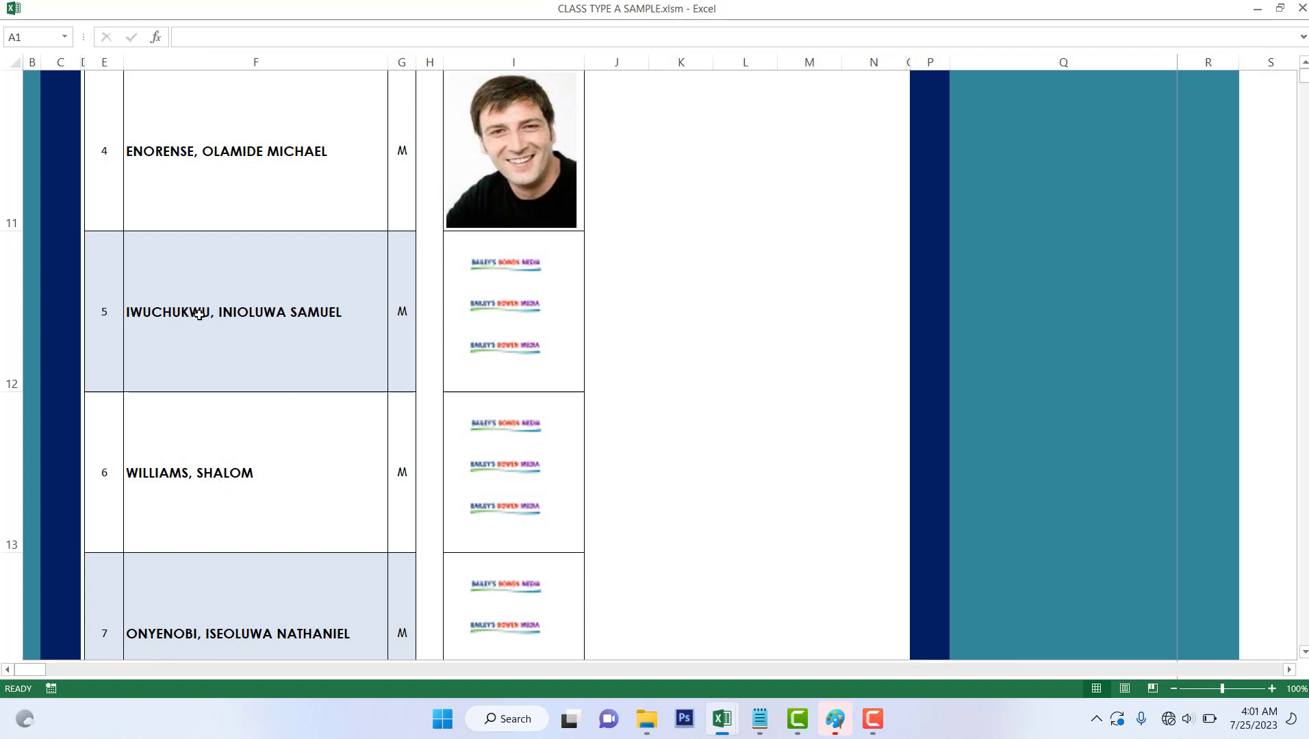
# - Replace the fifth pupil's placeholder with Photo1 (7).jpg and review the updated image list
pyautogui.click(497, 328)
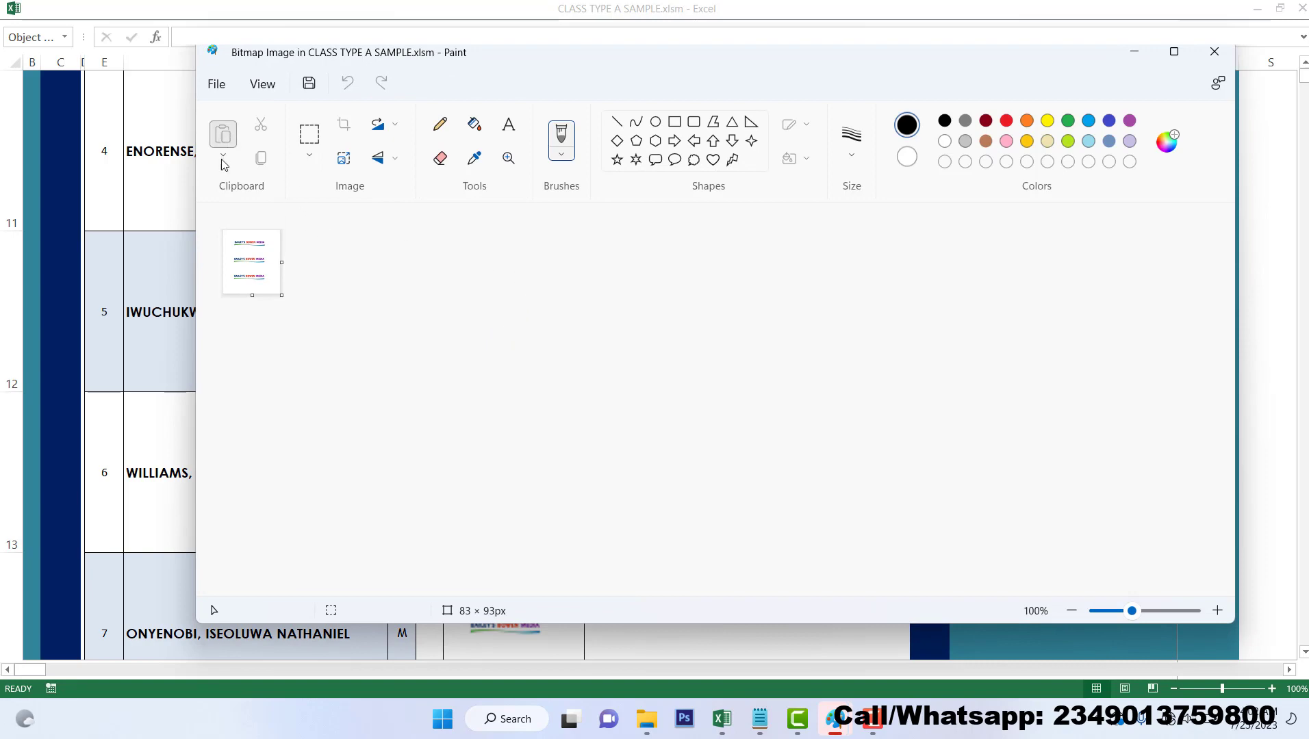
pyautogui.click(222, 155)
pyautogui.click(251, 213)
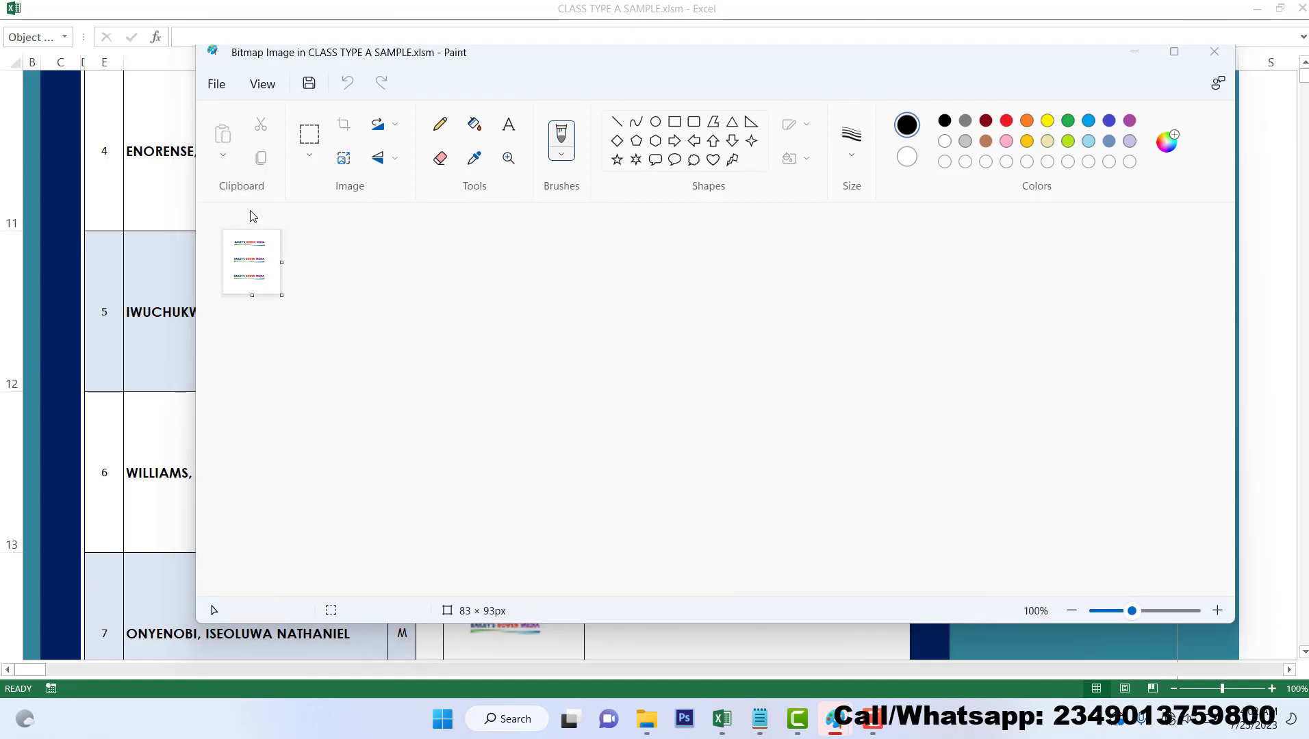
pyautogui.click(729, 353)
pyautogui.doubleClick(729, 354)
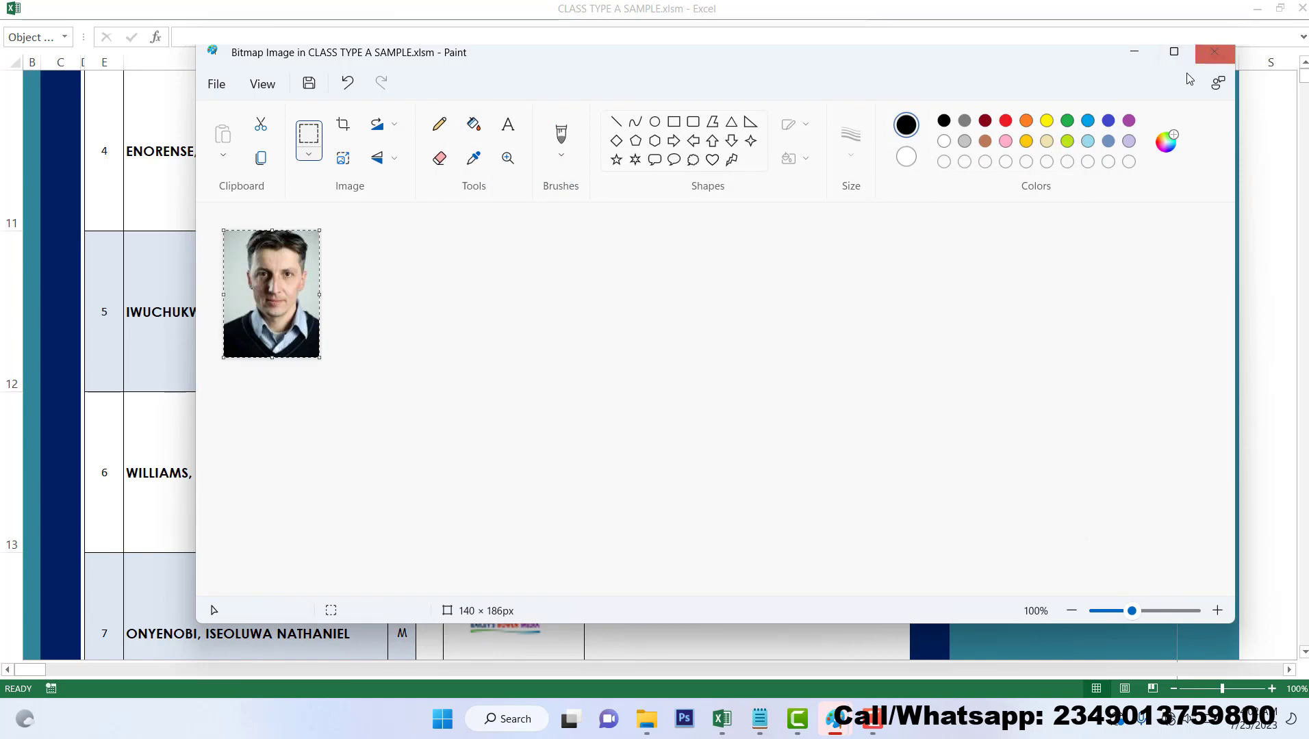
pyautogui.click(1214, 51)
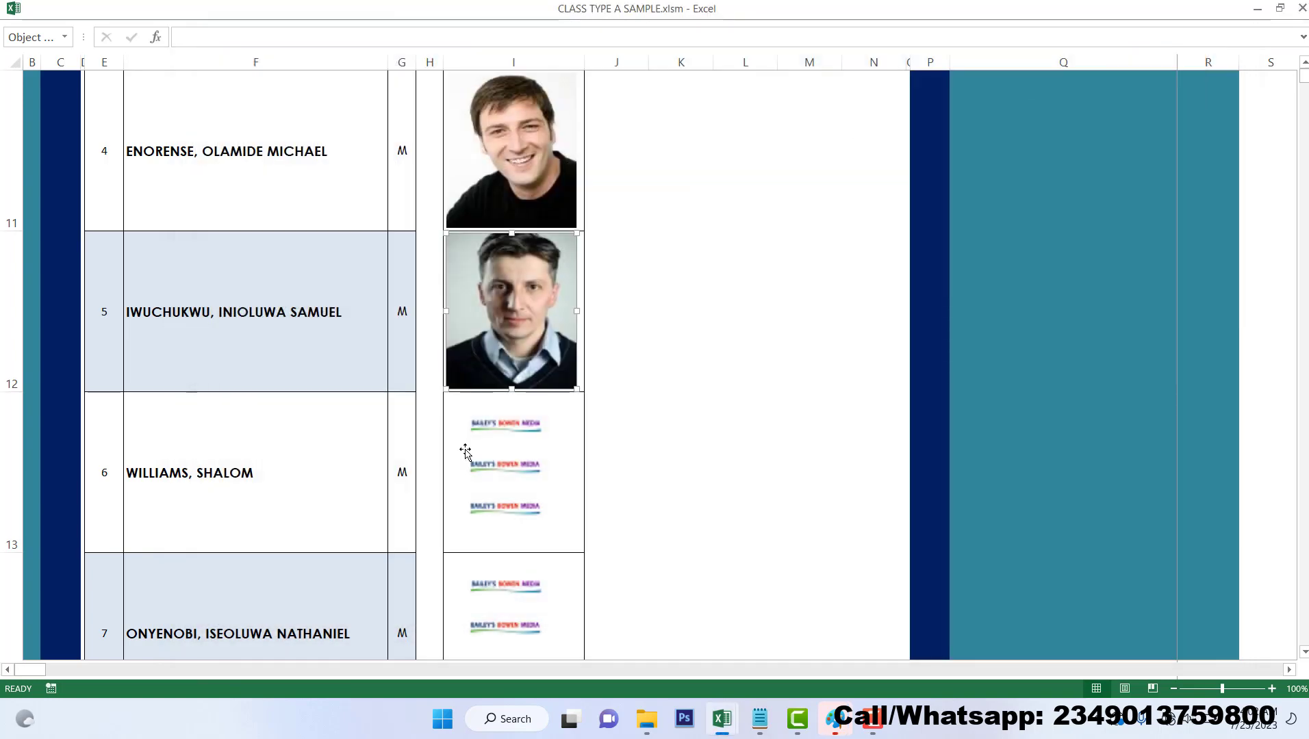
pyautogui.scroll(-2, 465, 451)
pyautogui.scroll(2, 464, 451)
pyautogui.scroll(3, 450, 318)
pyautogui.scroll(-1, 470, 302)
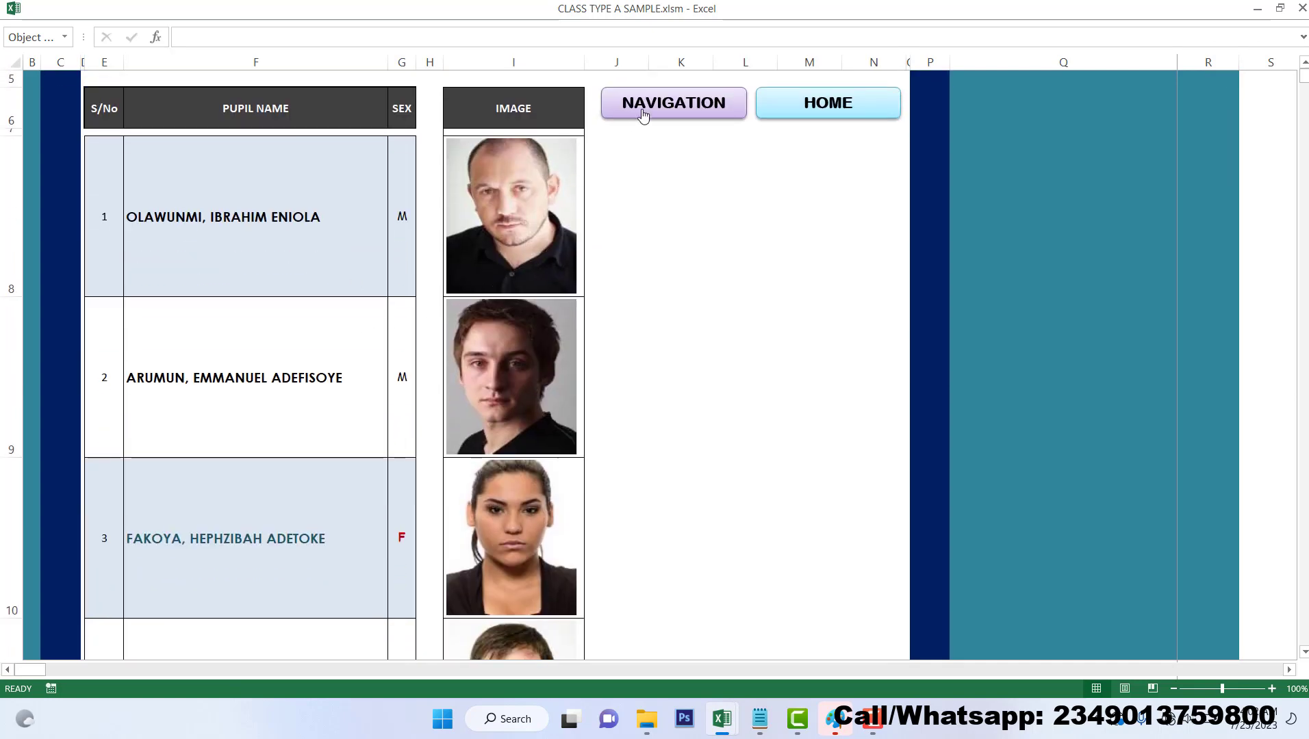
# - Go via NAVIGATION and 1ST TERM back to the first-term report card, now showing the pupil's photo
pyautogui.click(644, 113)
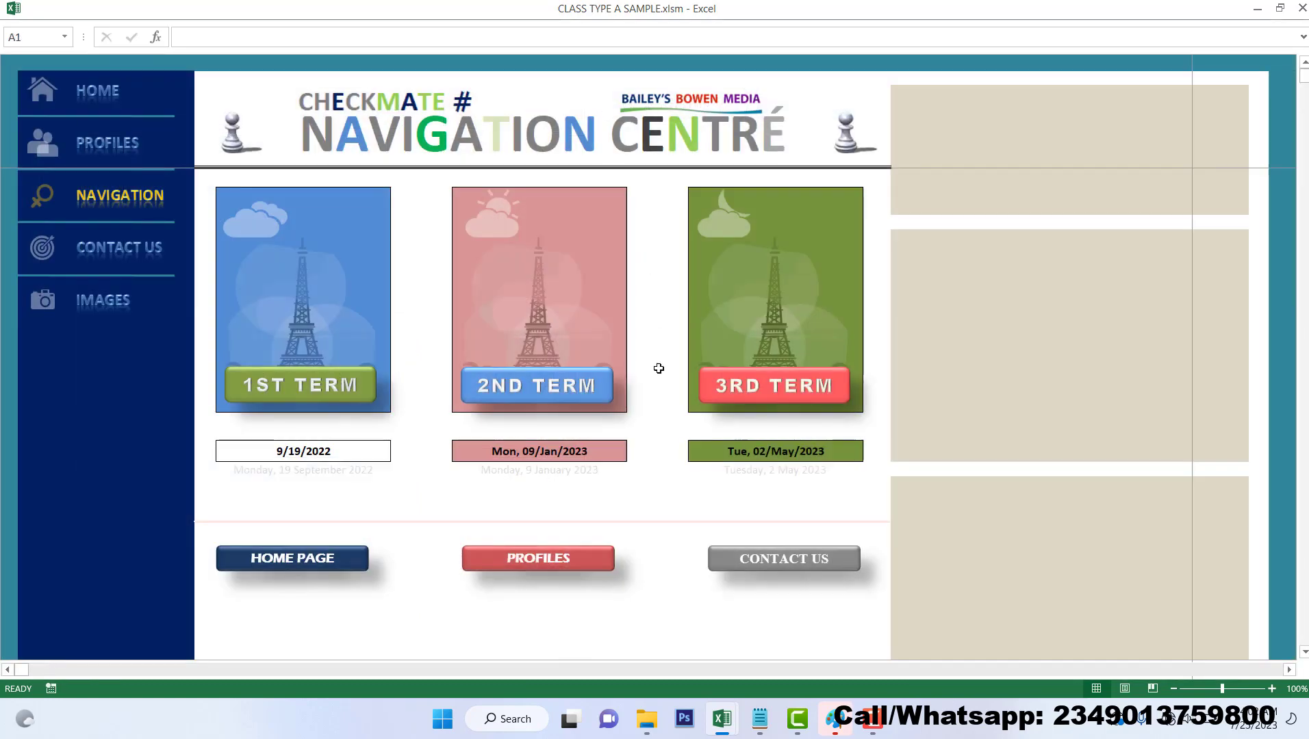
pyautogui.click(265, 405)
pyautogui.click(983, 352)
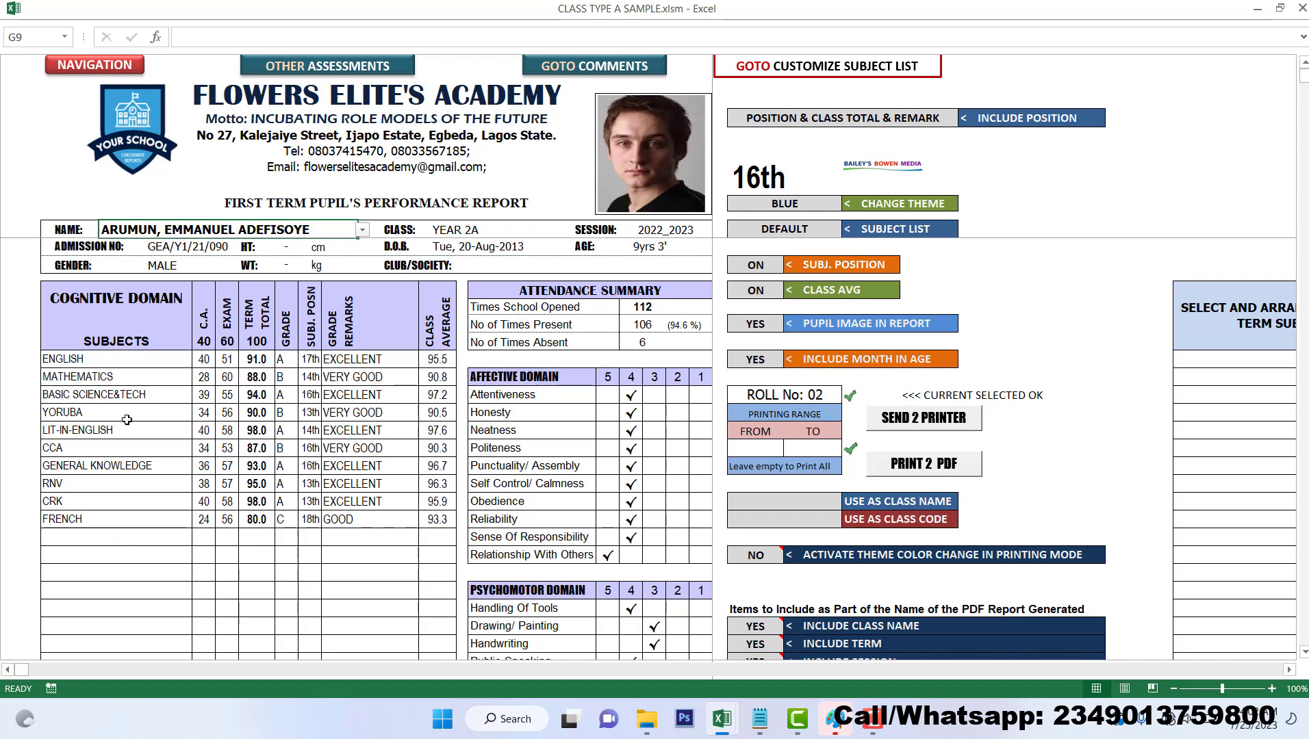
pyautogui.scroll(-2, 261, 430)
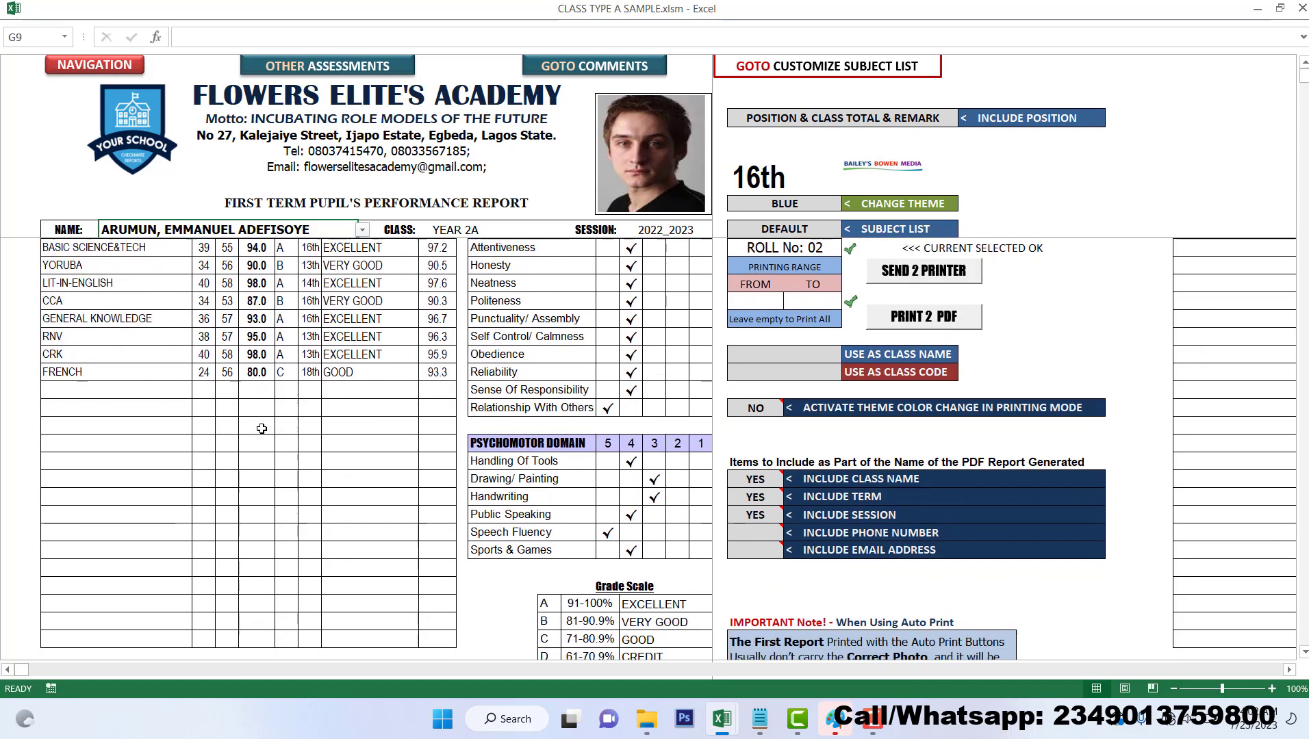
pyautogui.scroll(2, 260, 430)
pyautogui.scroll(1, 378, 430)
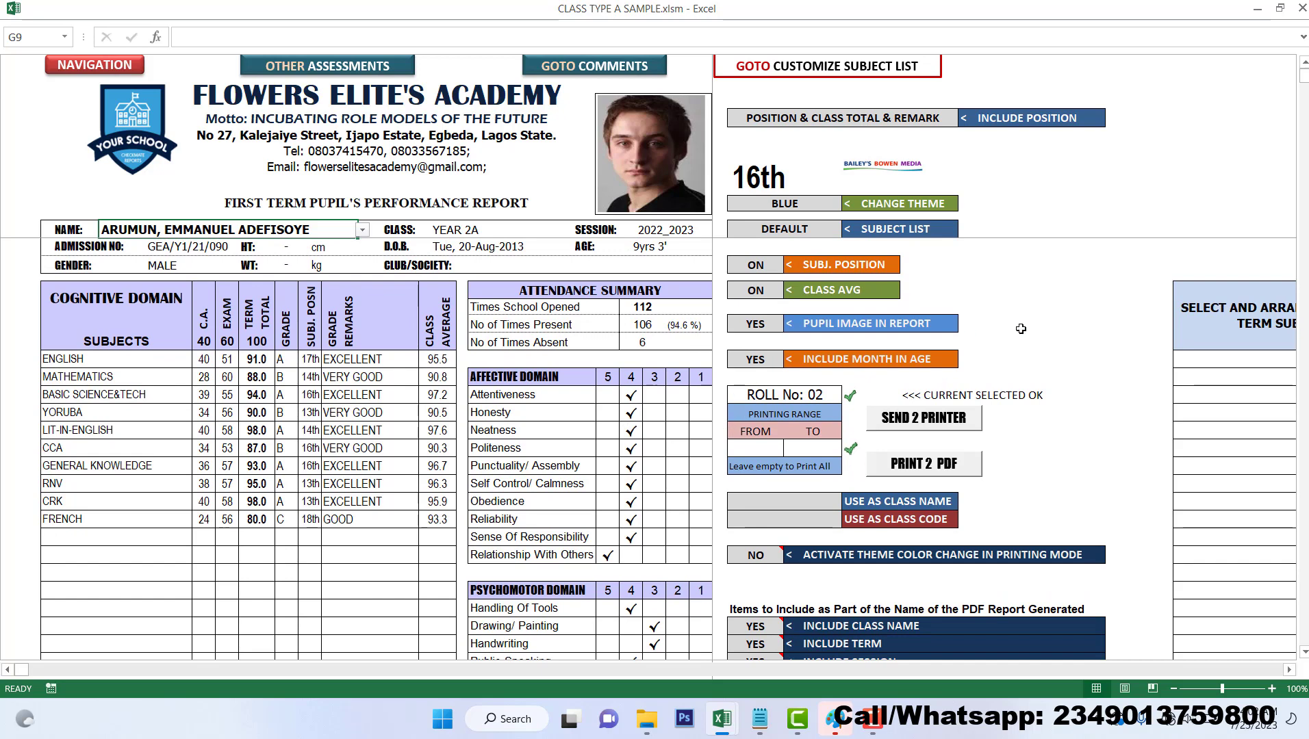
# - Put ENGLISH in the first subject slot, clearing an accidental duplicate ENGLISH below it
pyautogui.click(1239, 365)
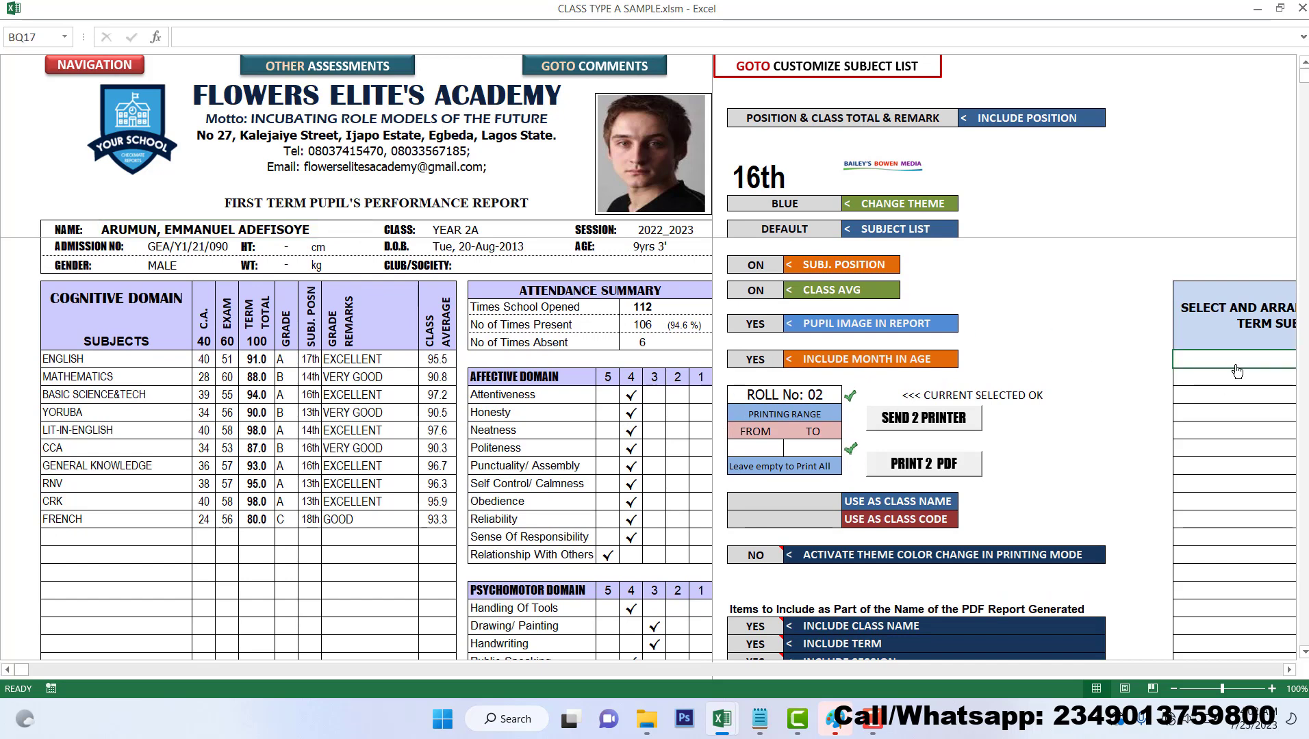
pyautogui.hotkey('alt', 'Down')
pyautogui.click(1209, 376)
pyautogui.click(1209, 384)
pyautogui.hotkey('alt', 'Down')
pyautogui.click(1206, 385)
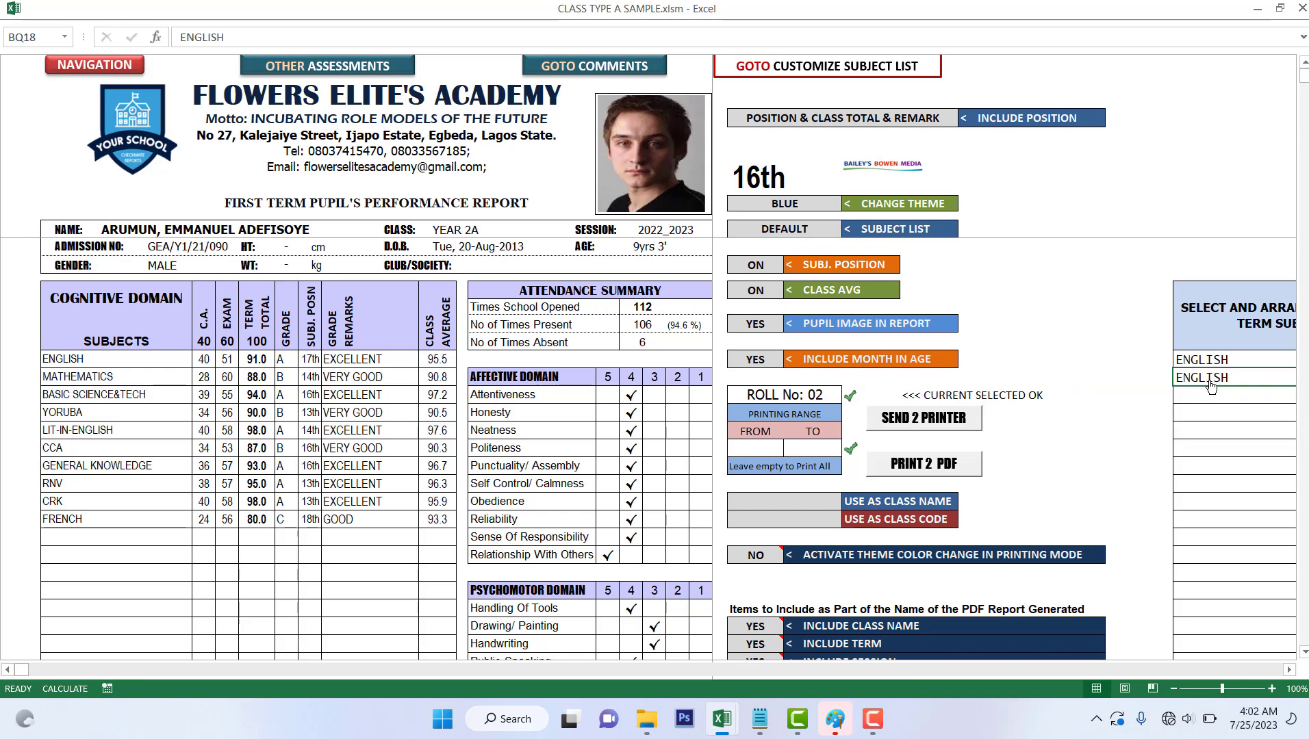
pyautogui.press('Delete')
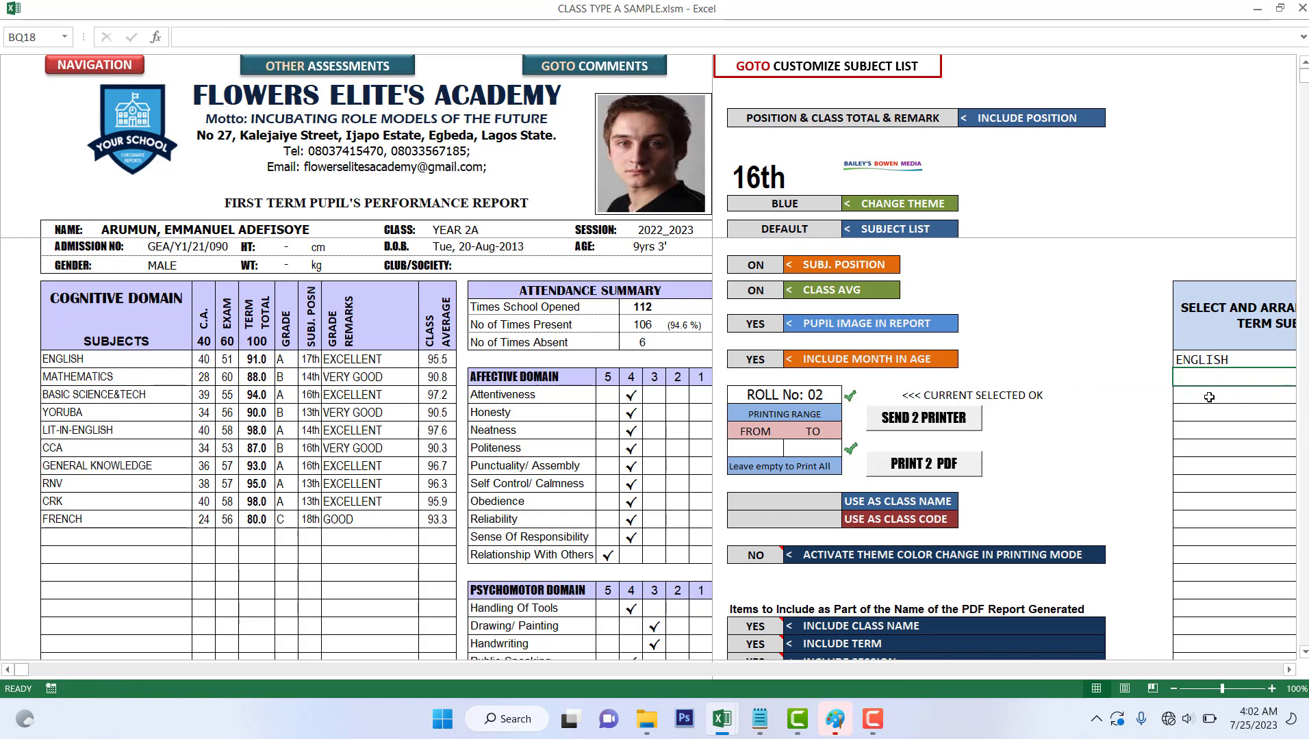
pyautogui.press('Down')
pyautogui.click(1205, 361)
pyautogui.hotkey('alt', 'Down')
pyautogui.press('Escape')
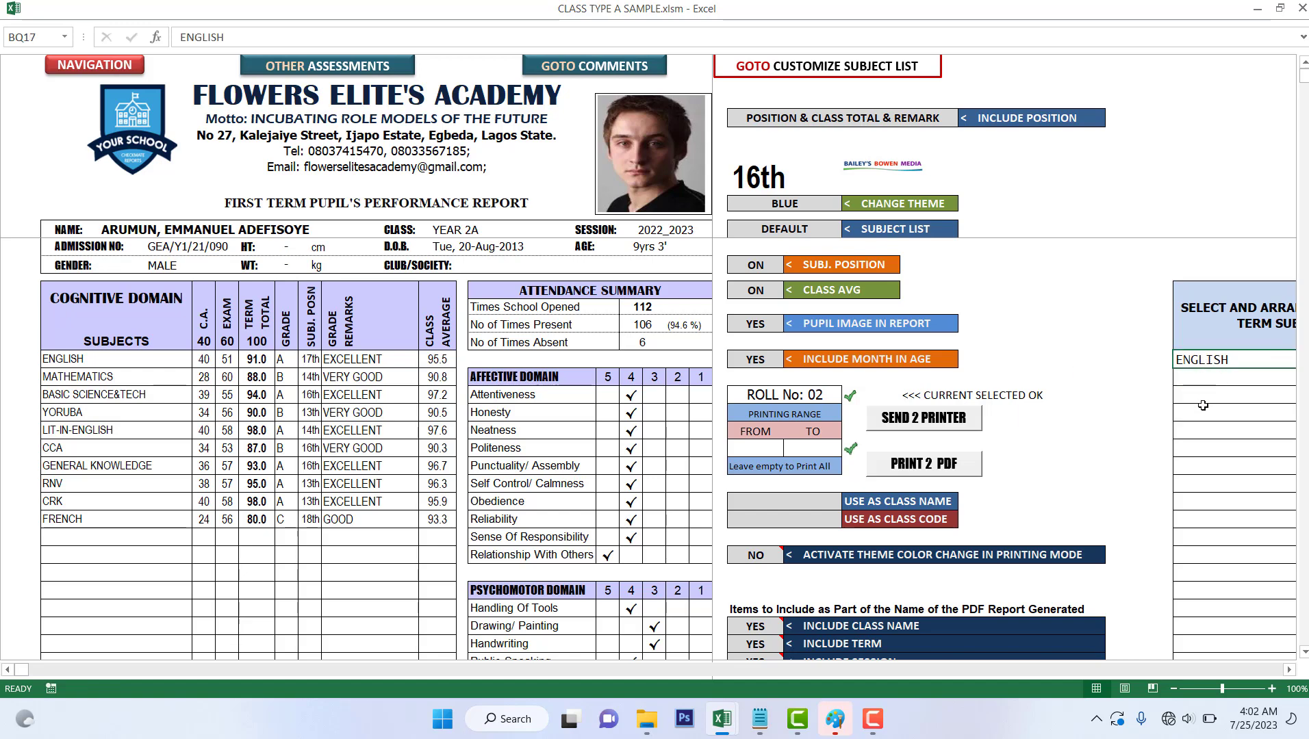
# - Fill the next subject slots with MATHEMATICS, BASIC SCIENCE&TECH and YORUBA
pyautogui.click(1203, 395)
pyautogui.hotkey('alt', 'Down')
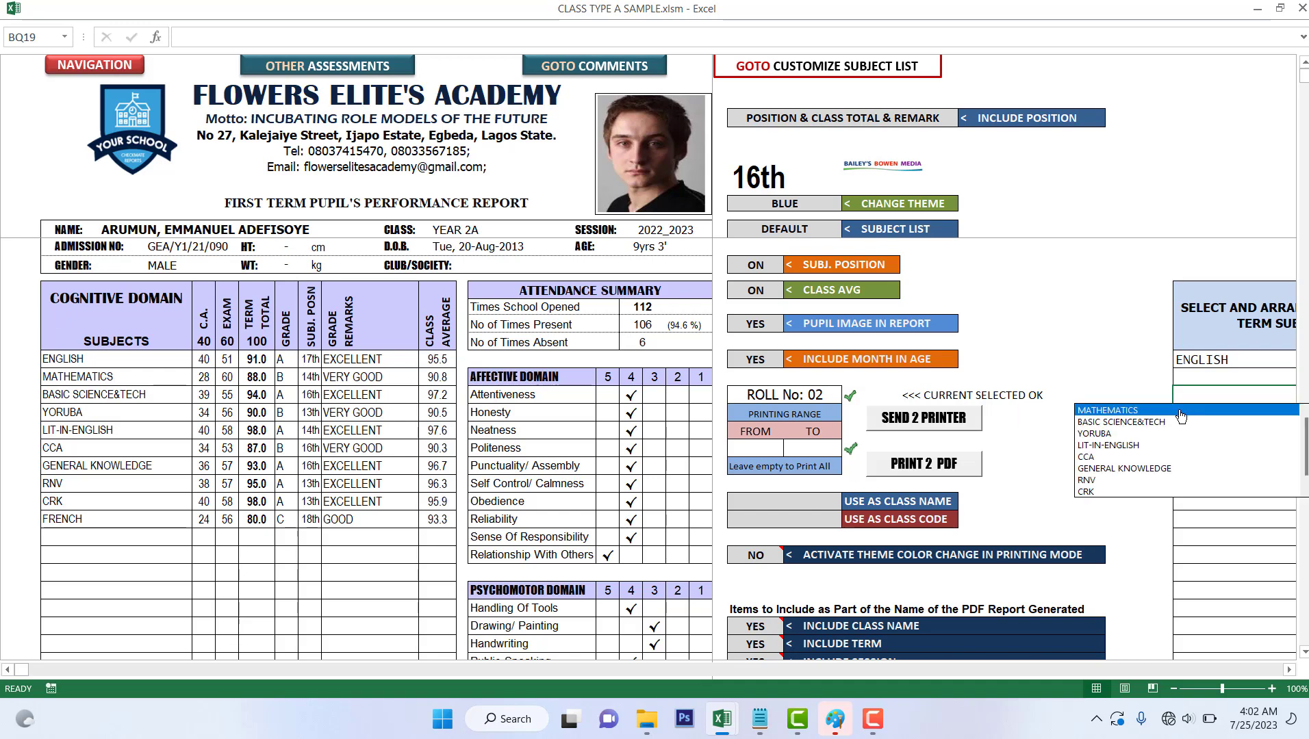
pyautogui.click(1179, 415)
pyautogui.click(1188, 430)
pyautogui.hotkey('alt', 'Down')
pyautogui.click(1183, 446)
pyautogui.click(1196, 465)
pyautogui.hotkey('alt', 'Down')
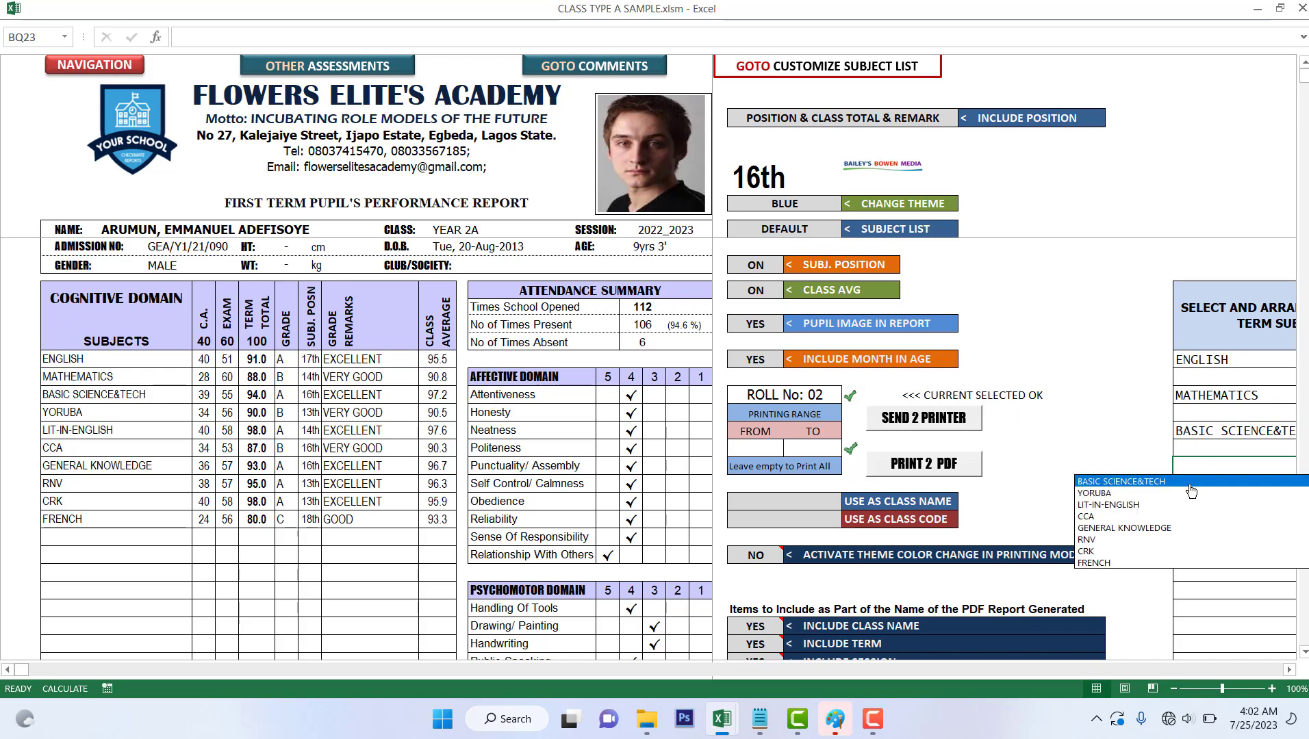
pyautogui.click(1191, 493)
# - Add LIT-IN-ENGLISH, CCA, GENERAL KNOWLEDGE and CRK to the following subject slots
pyautogui.click(1226, 499)
pyautogui.hotkey('alt', 'Down')
pyautogui.click(1217, 521)
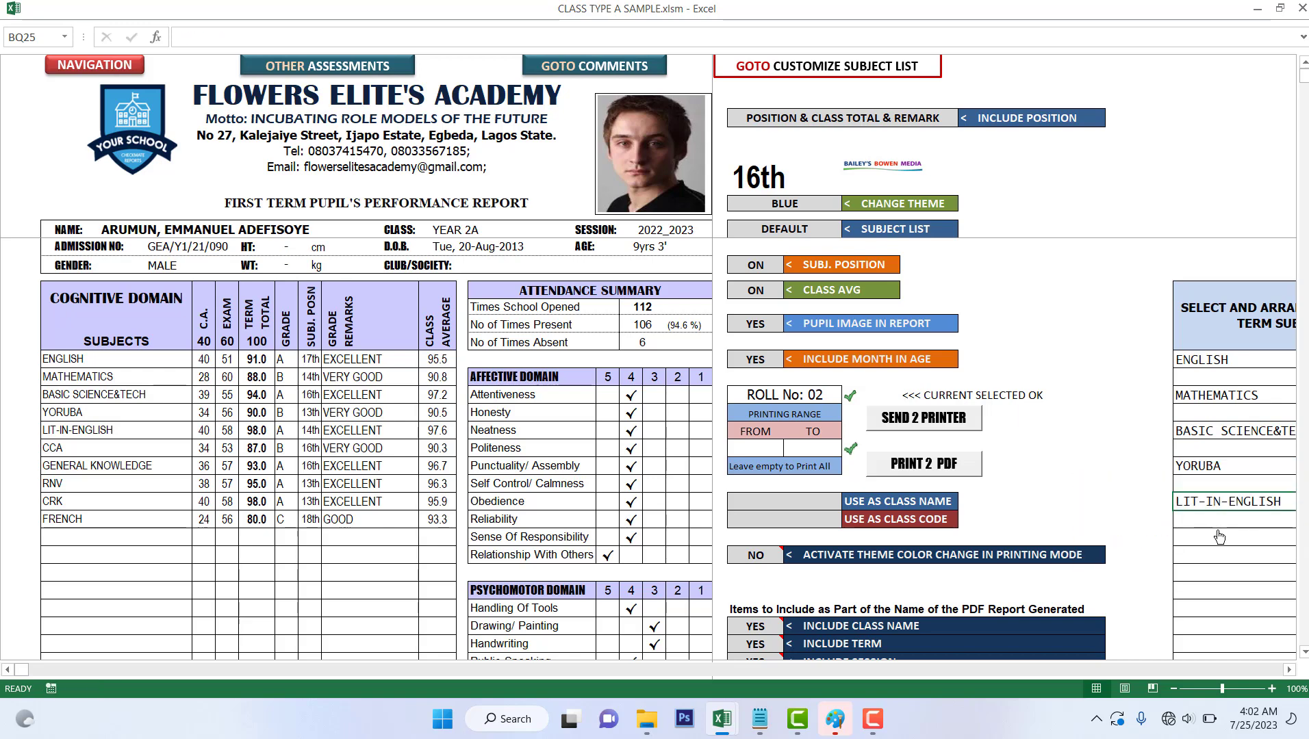
pyautogui.click(1218, 537)
pyautogui.hotkey('alt', 'Down')
pyautogui.click(1208, 552)
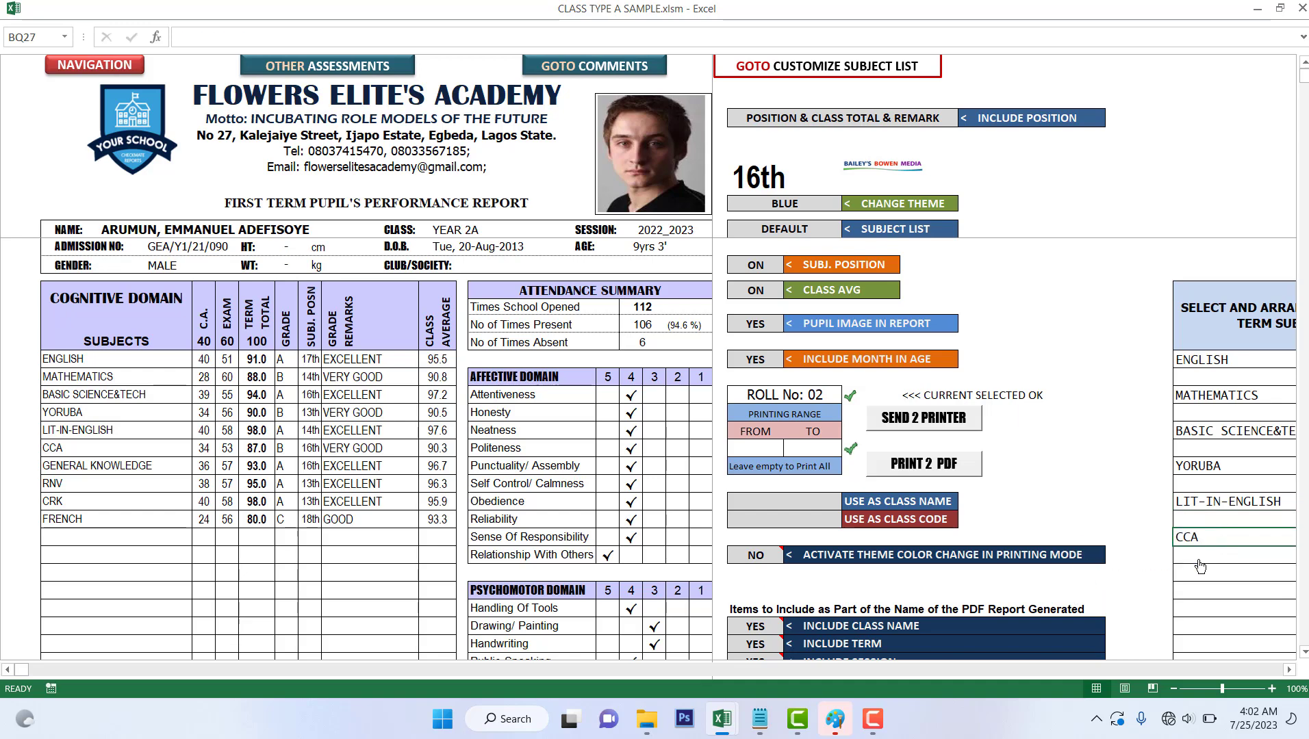
pyautogui.click(1205, 577)
pyautogui.hotkey('alt', 'Down')
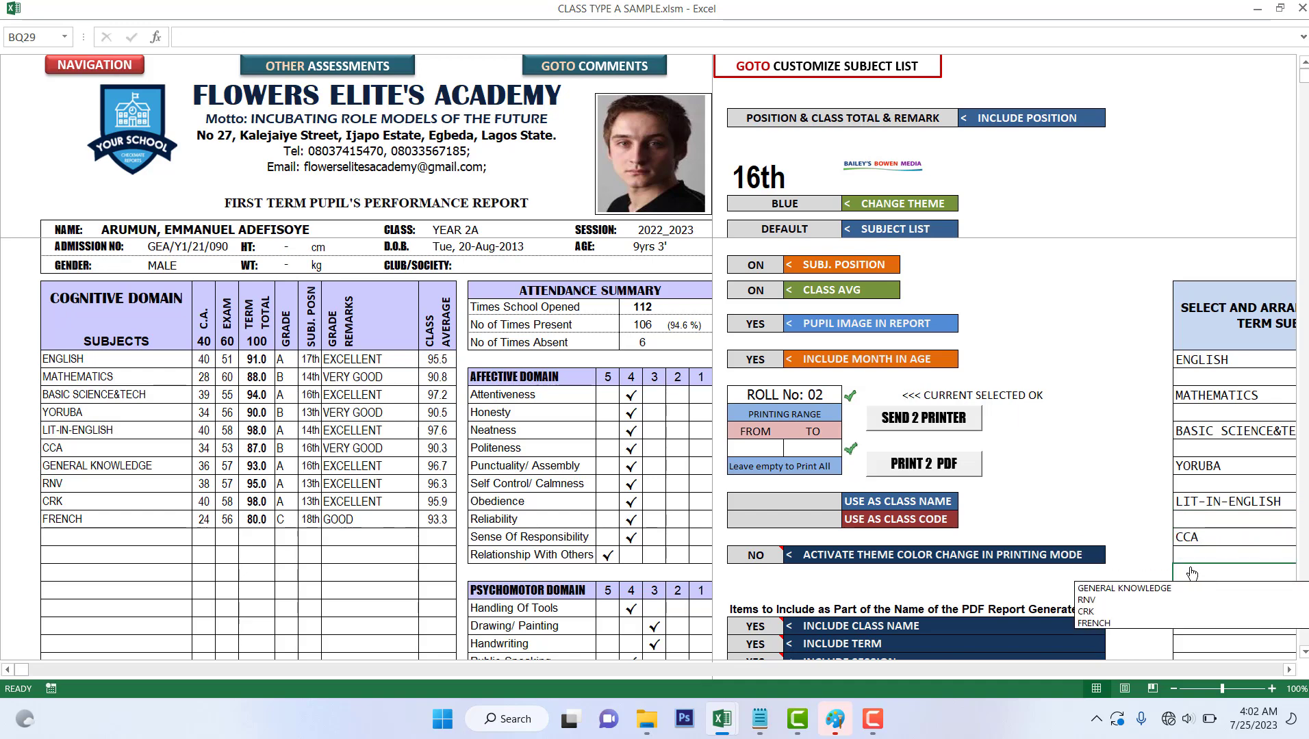
pyautogui.click(1208, 599)
pyautogui.click(1209, 604)
pyautogui.hotkey('alt', 'Down')
pyautogui.click(1219, 638)
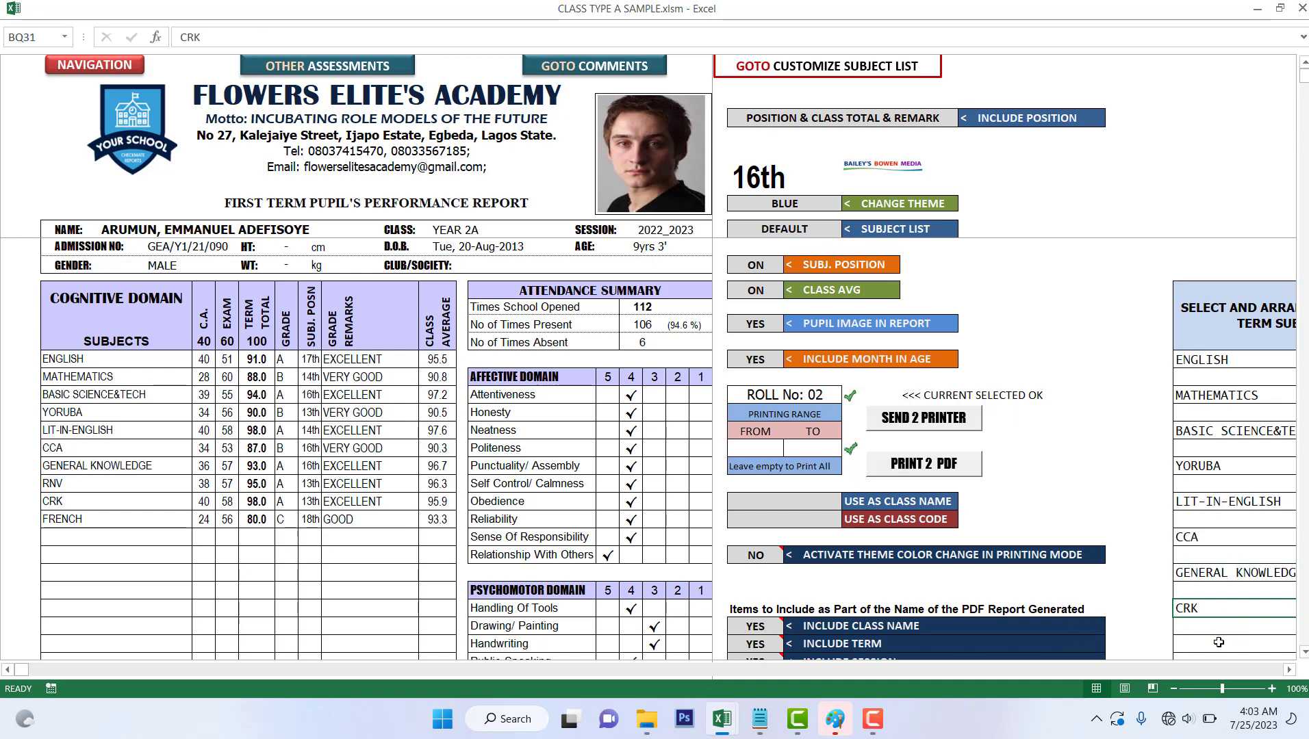
# - Finish the subject list with RNV and FRENCH in the last slots
pyautogui.click(1220, 644)
pyautogui.scroll(-2, 1207, 535)
pyautogui.scroll(-1, 1207, 536)
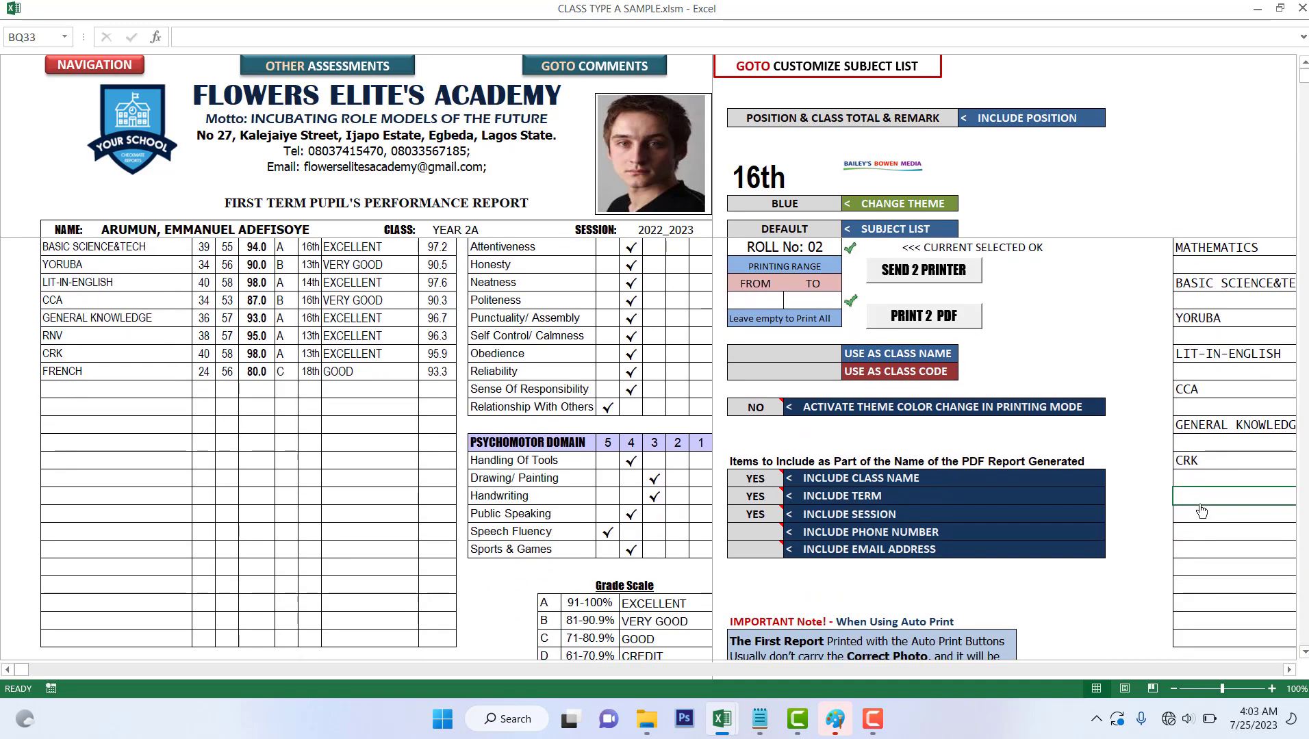
pyautogui.hotkey('alt', 'Down')
pyautogui.click(1208, 541)
pyautogui.click(1210, 539)
pyautogui.hotkey('alt', 'Down')
pyautogui.click(1212, 545)
pyautogui.click(1220, 496)
pyautogui.scroll(3, 1223, 496)
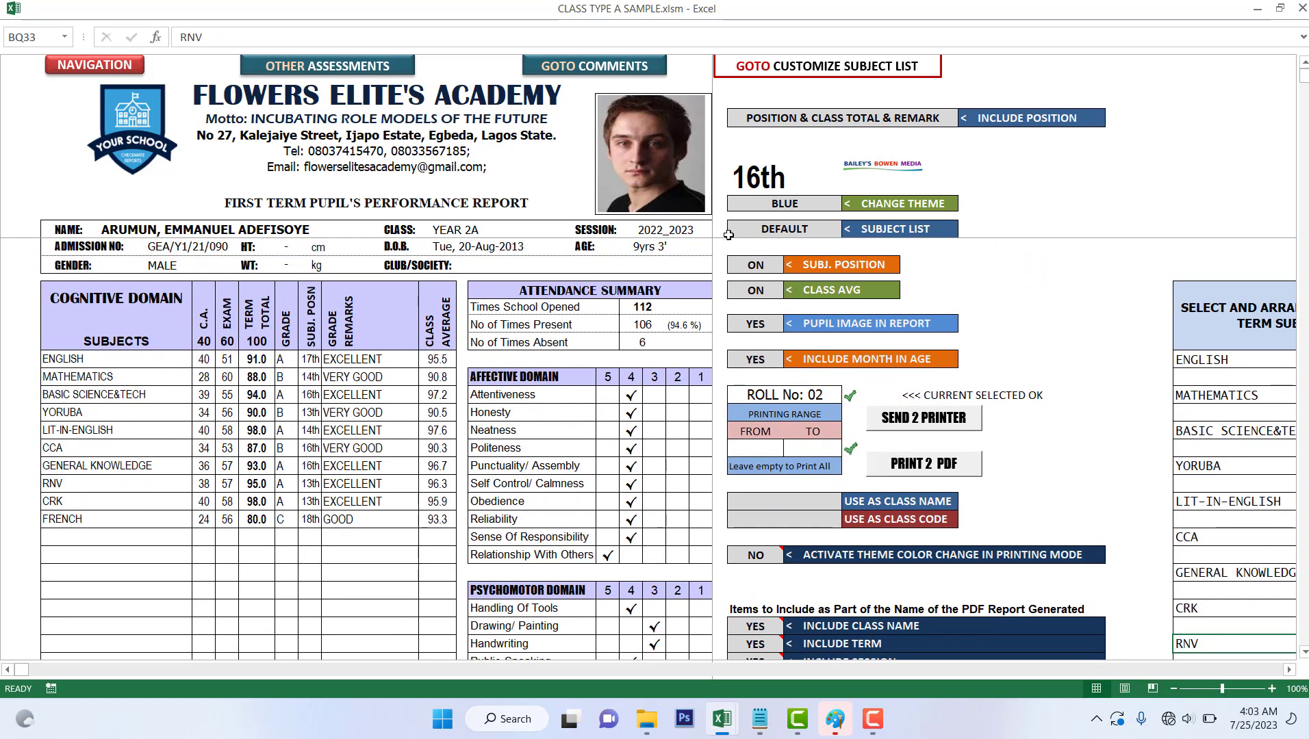
# - Set the report's Subject List to THIS TERM SUBJECTS
pyautogui.click(828, 230)
pyautogui.click(848, 231)
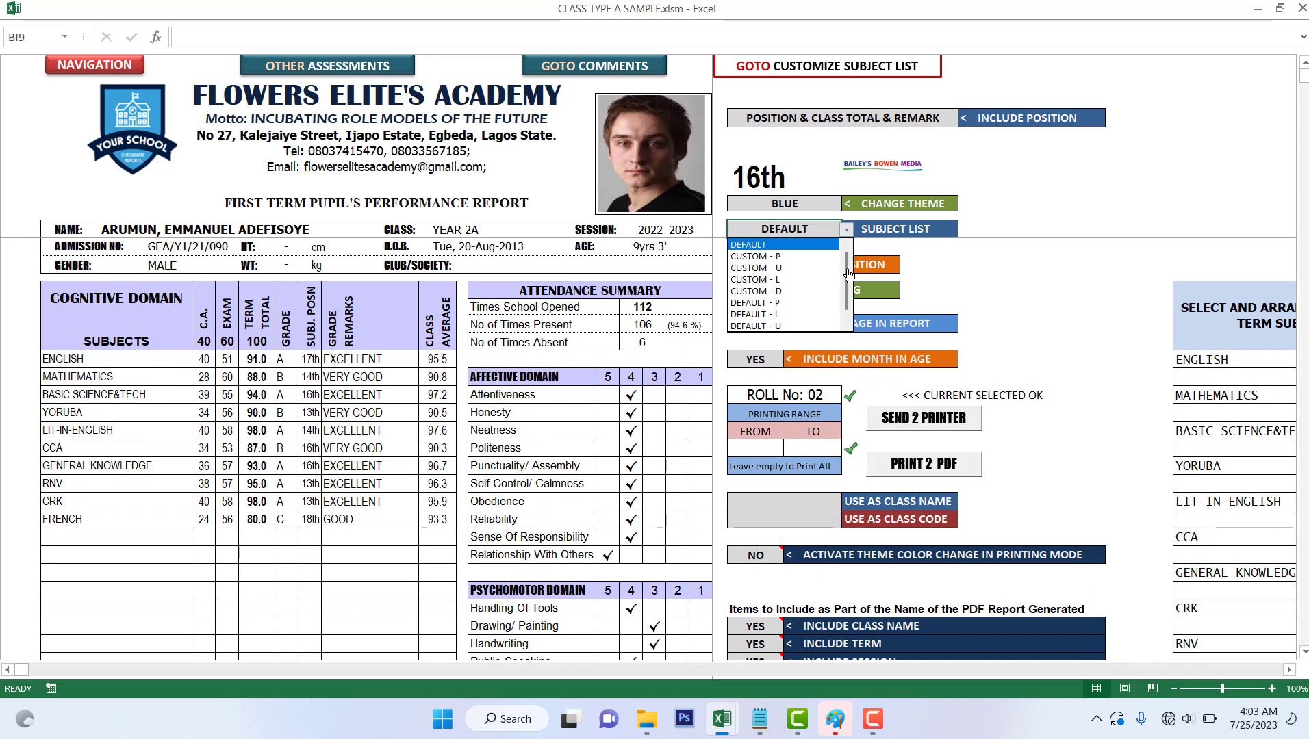
pyautogui.scroll(-1, 804, 328)
pyautogui.click(805, 328)
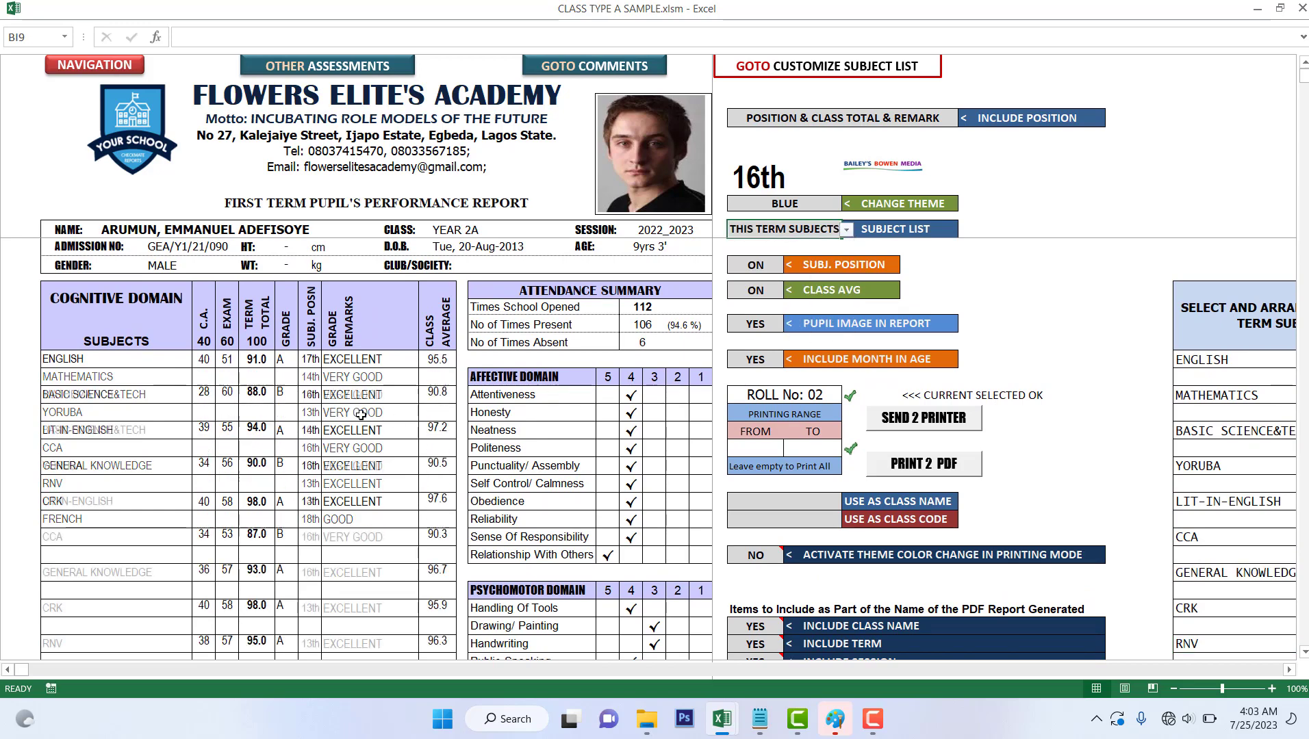
pyautogui.scroll(-1, 343, 390)
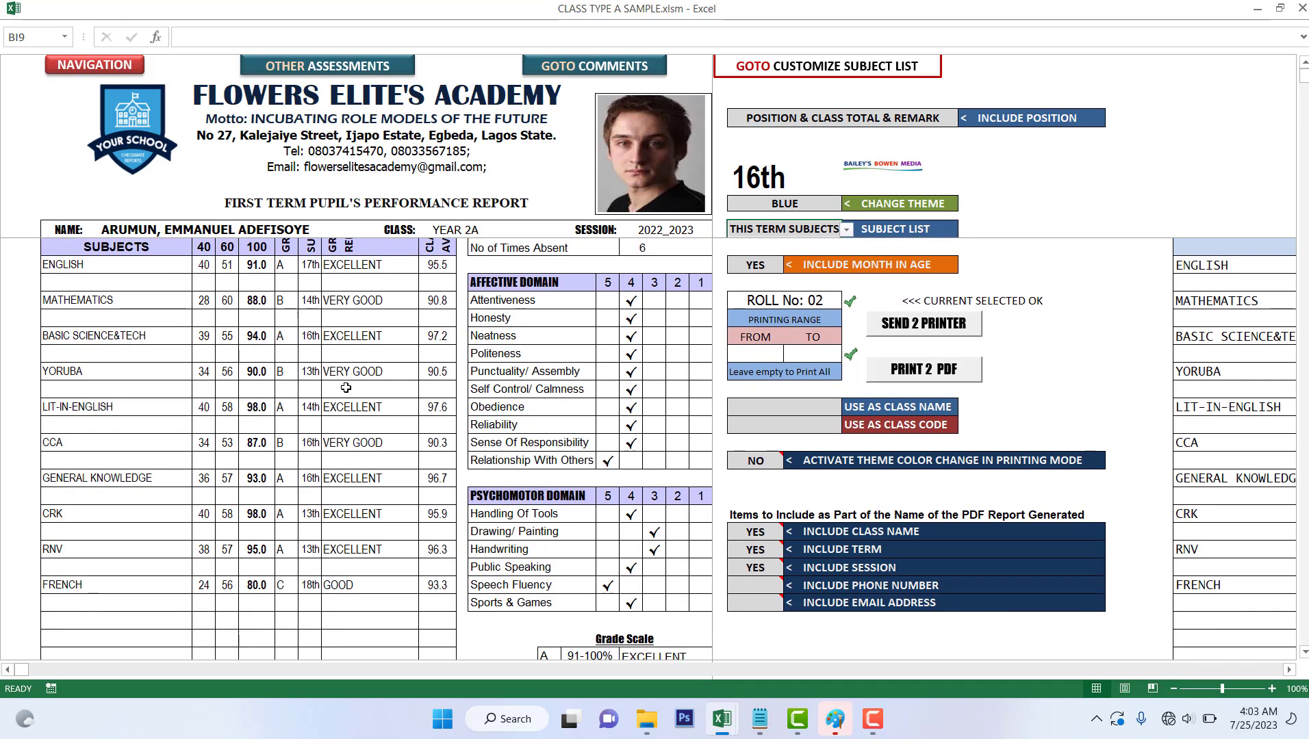
pyautogui.scroll(1, 351, 388)
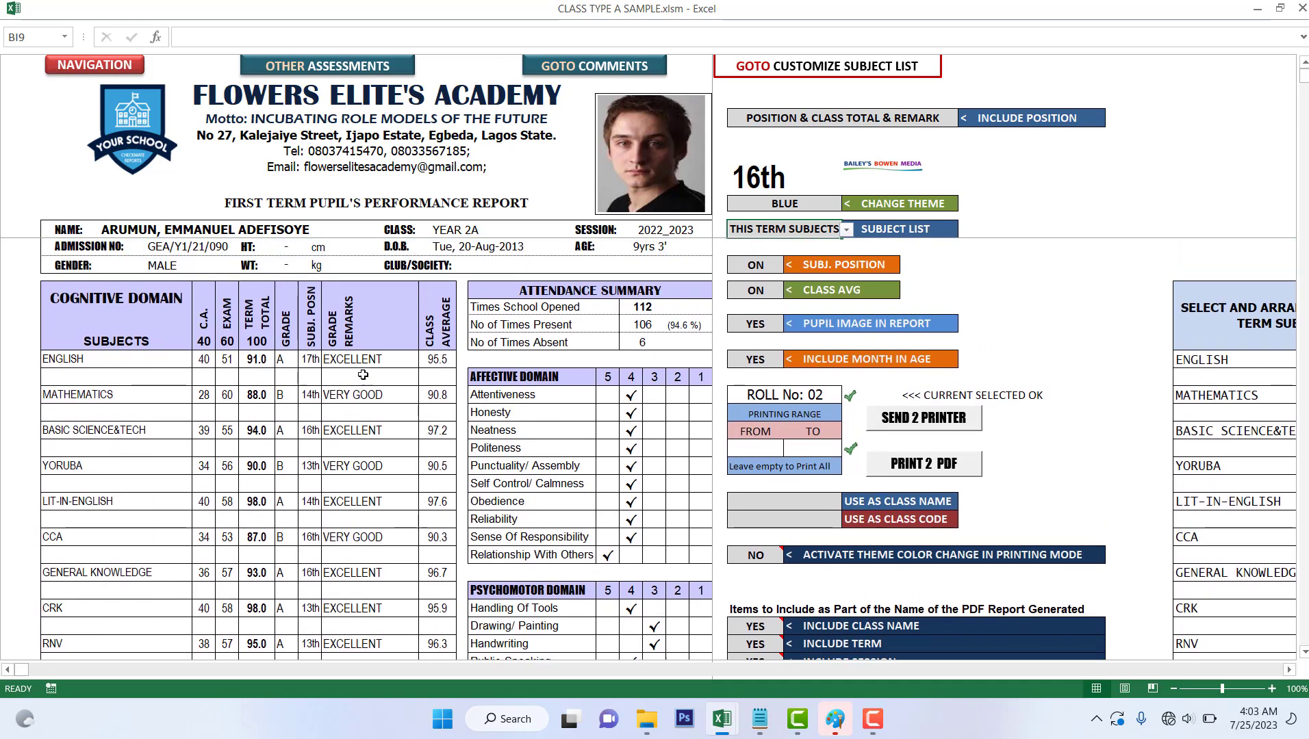
# - Step through the Name dropdown from roll 03 and 04 to the roll 05 pupil
pyautogui.click(329, 233)
pyautogui.click(363, 231)
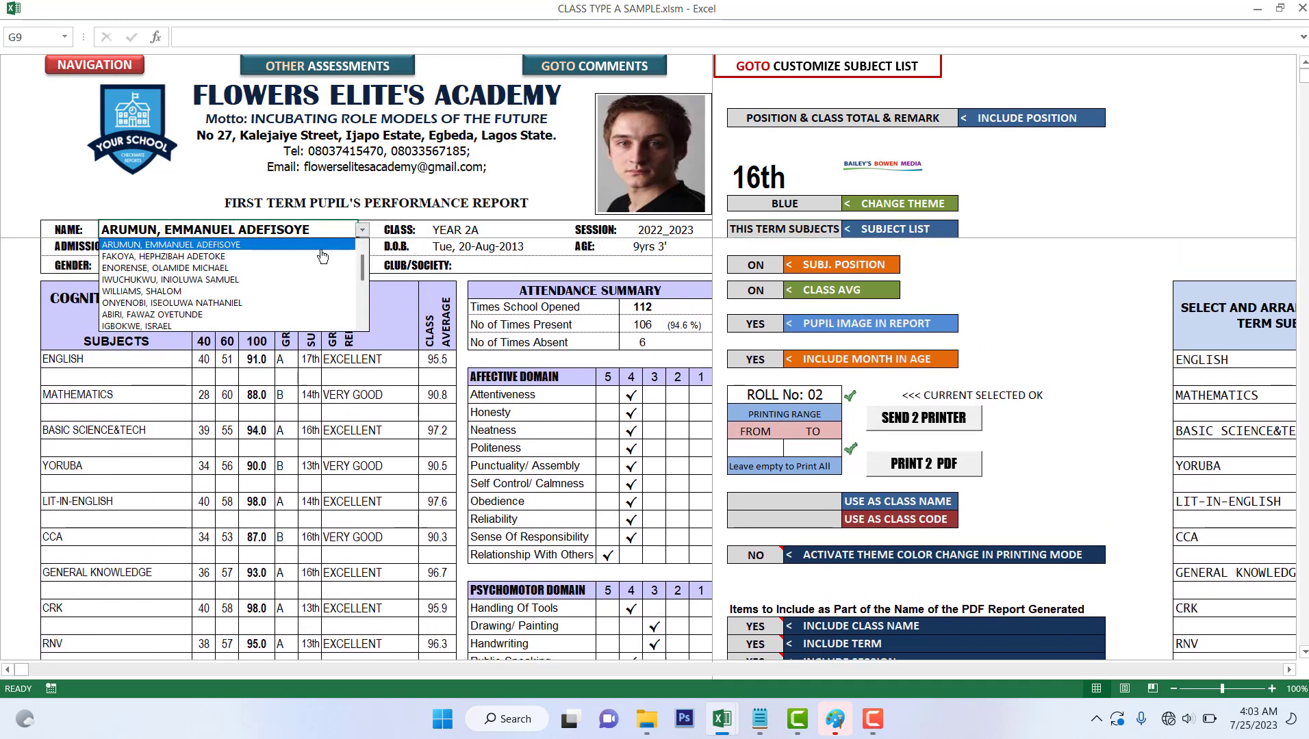
pyautogui.click(319, 257)
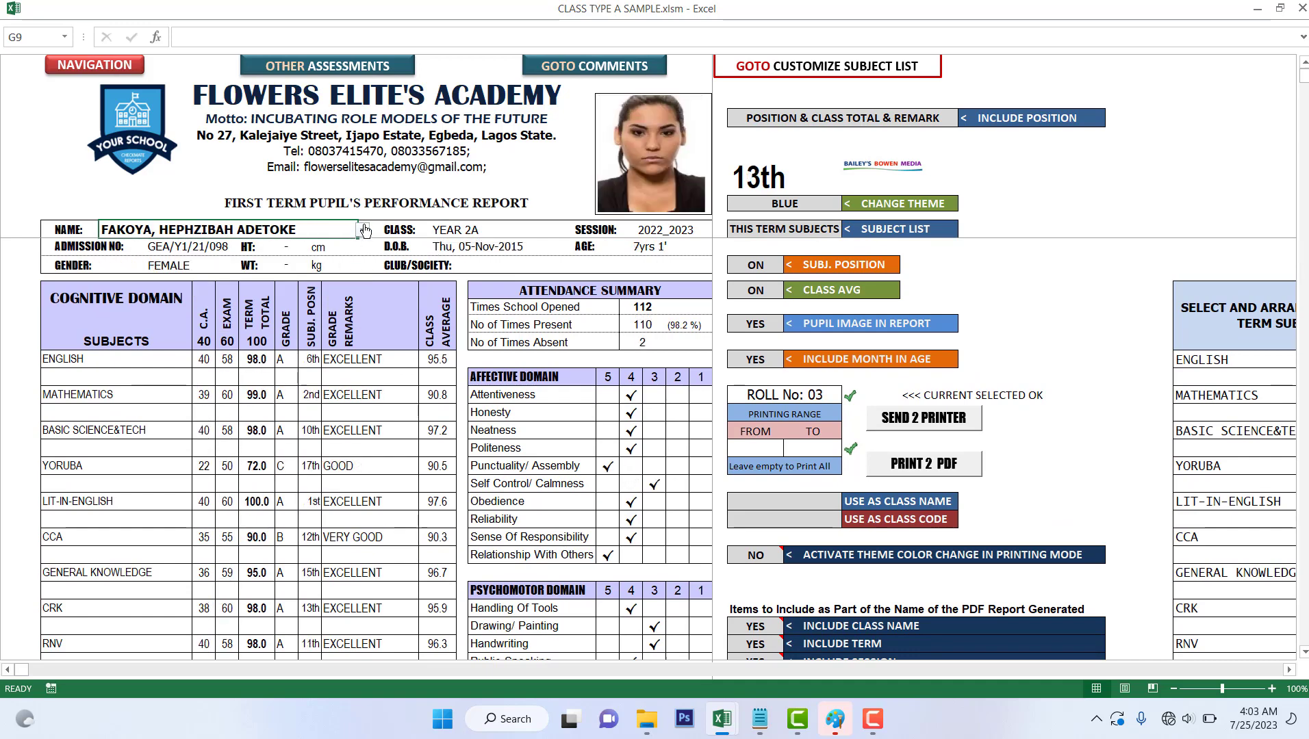
pyautogui.click(362, 231)
pyautogui.click(329, 258)
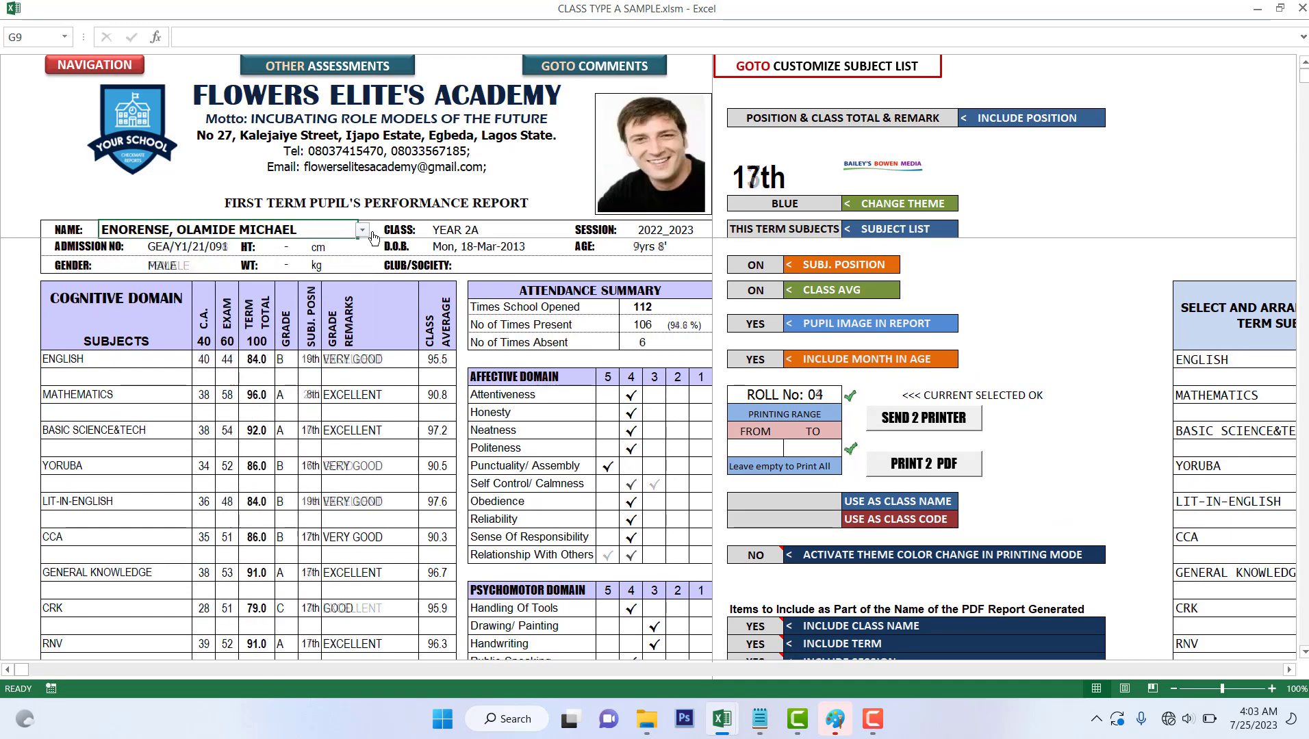
pyautogui.click(362, 231)
pyautogui.click(319, 257)
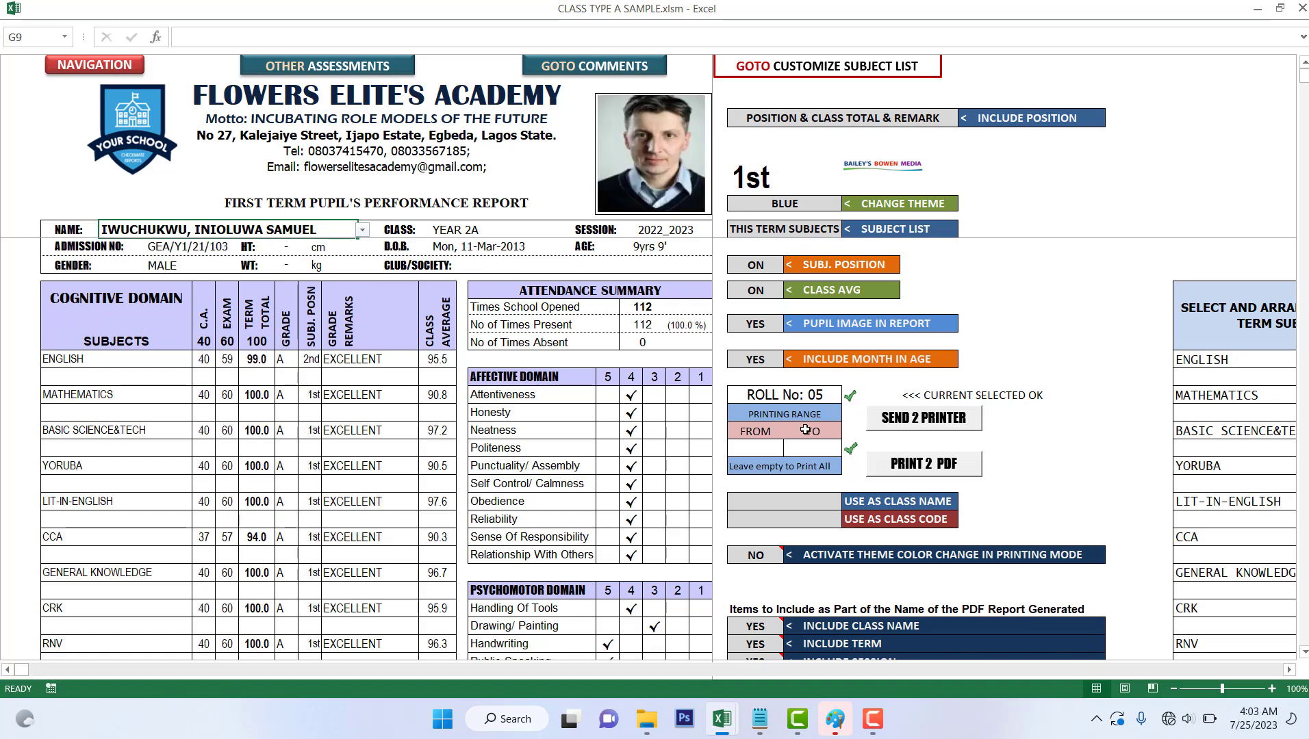
# - Enter 1 as the FROM and 5 as the TO value of the report printing range
pyautogui.click(751, 445)
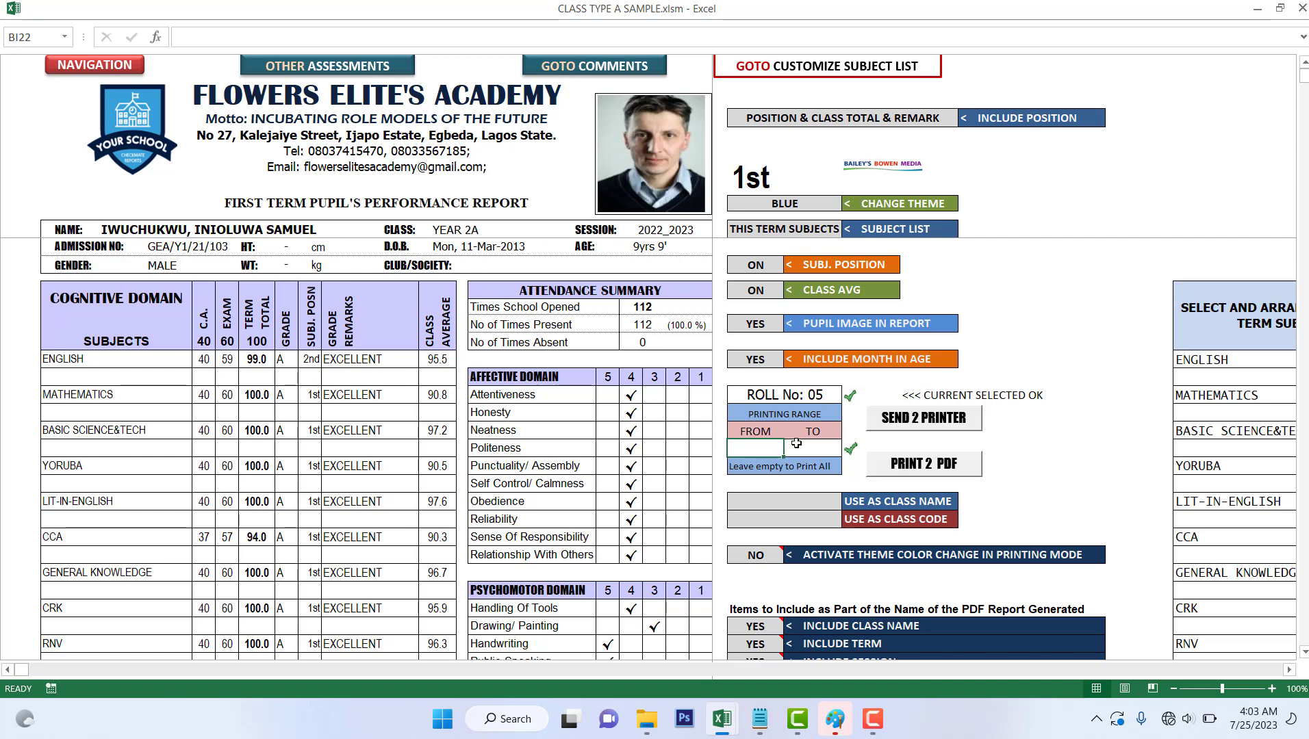
pyautogui.write('1')
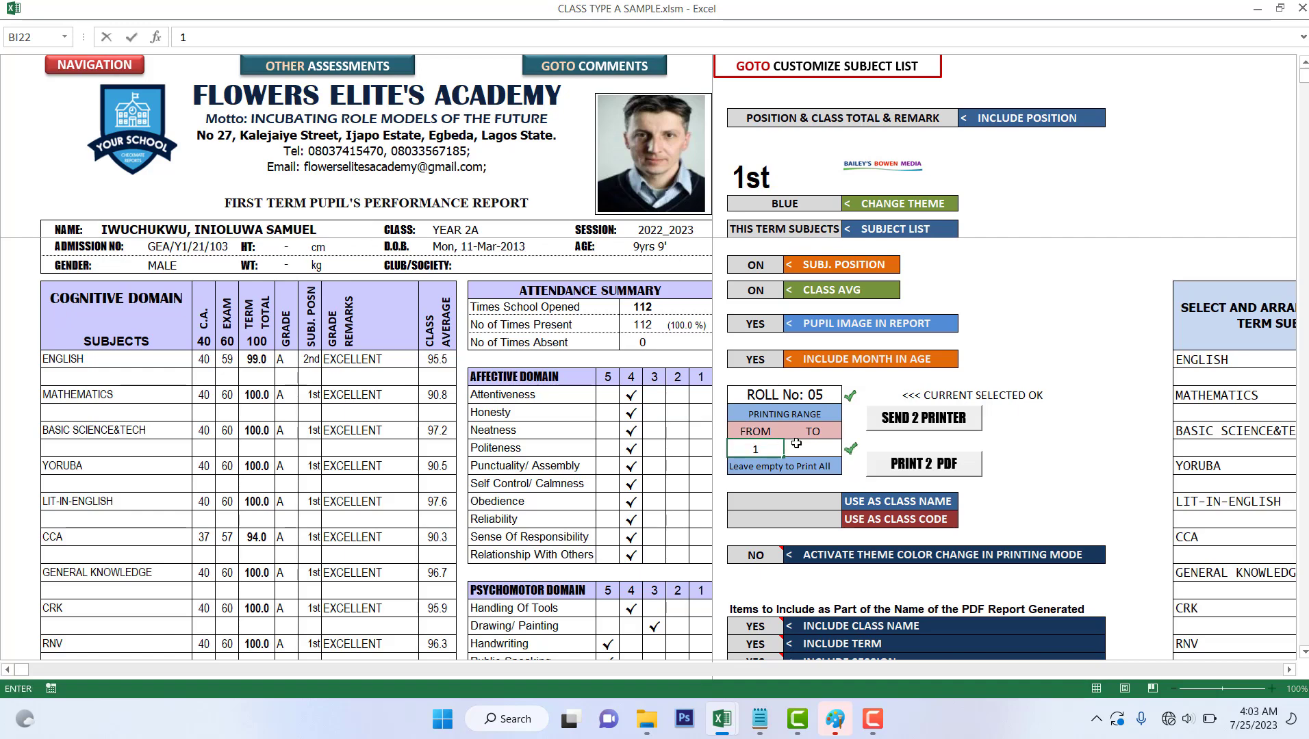
pyautogui.click(796, 449)
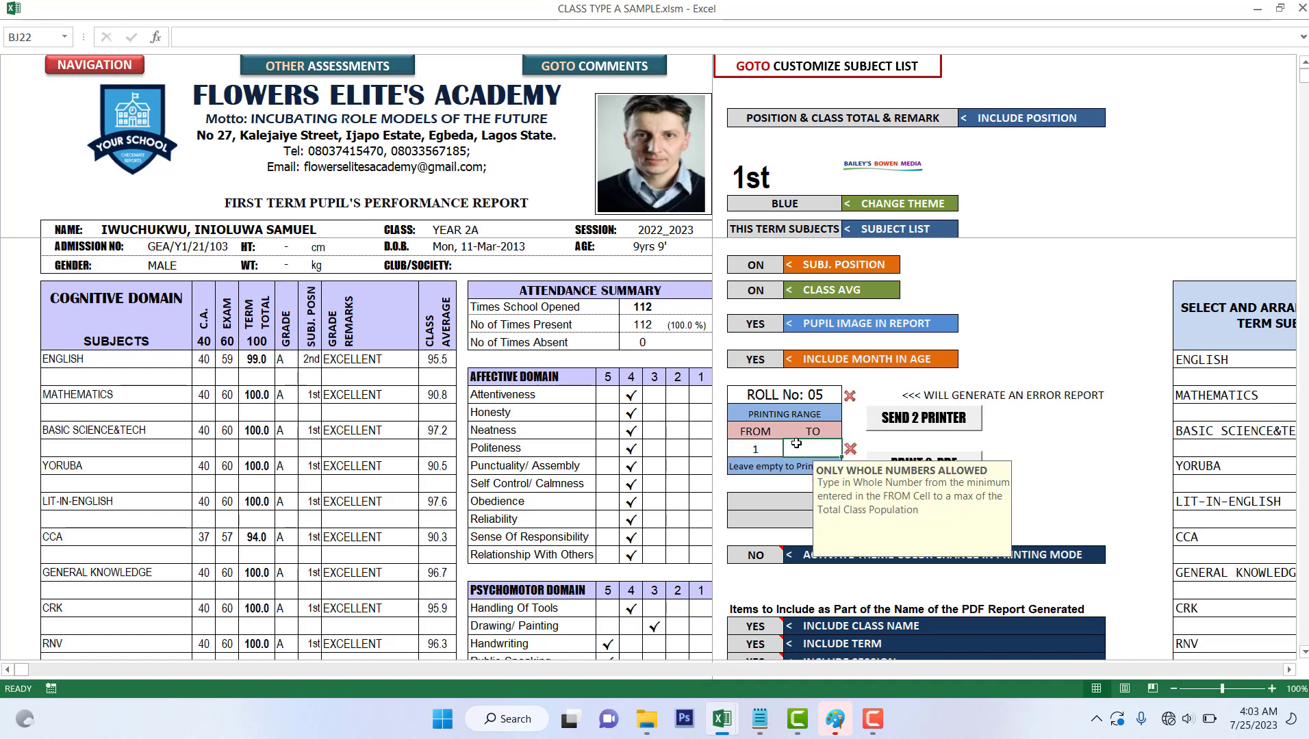
pyautogui.write('5')
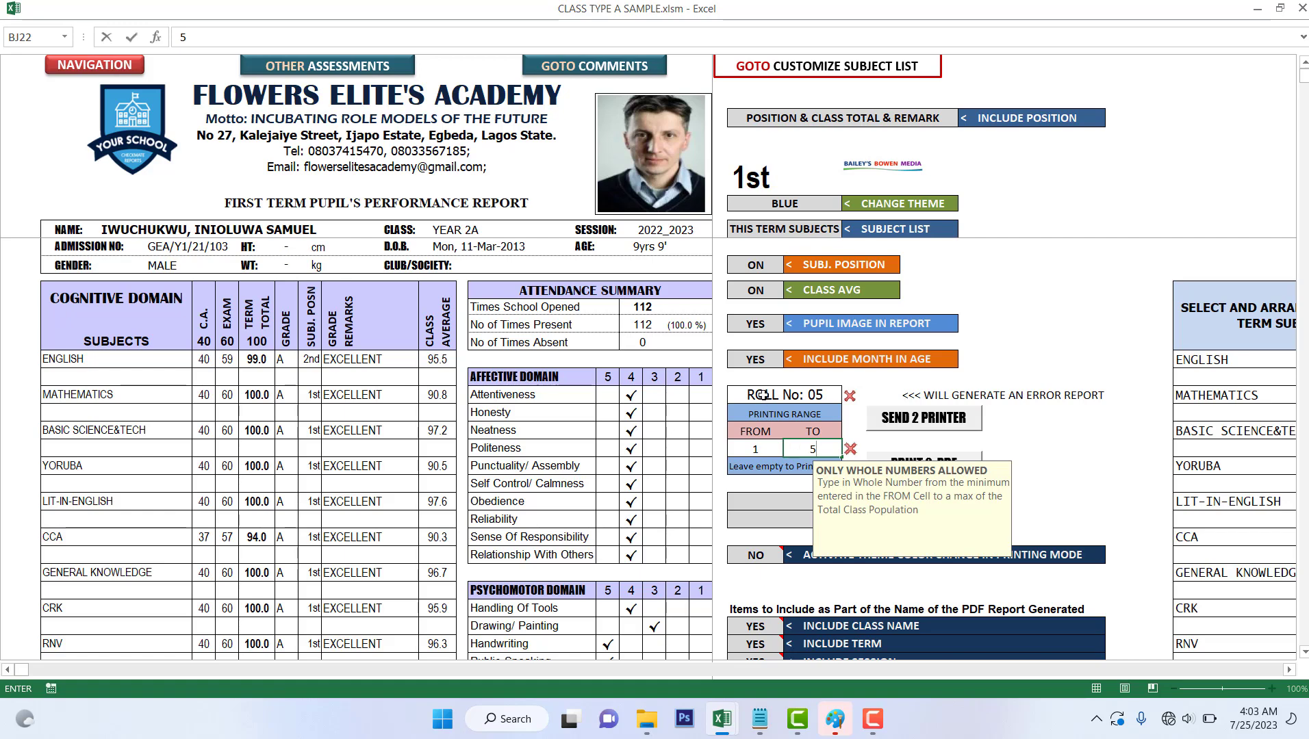
pyautogui.hotkey('ctrl', 'Return')
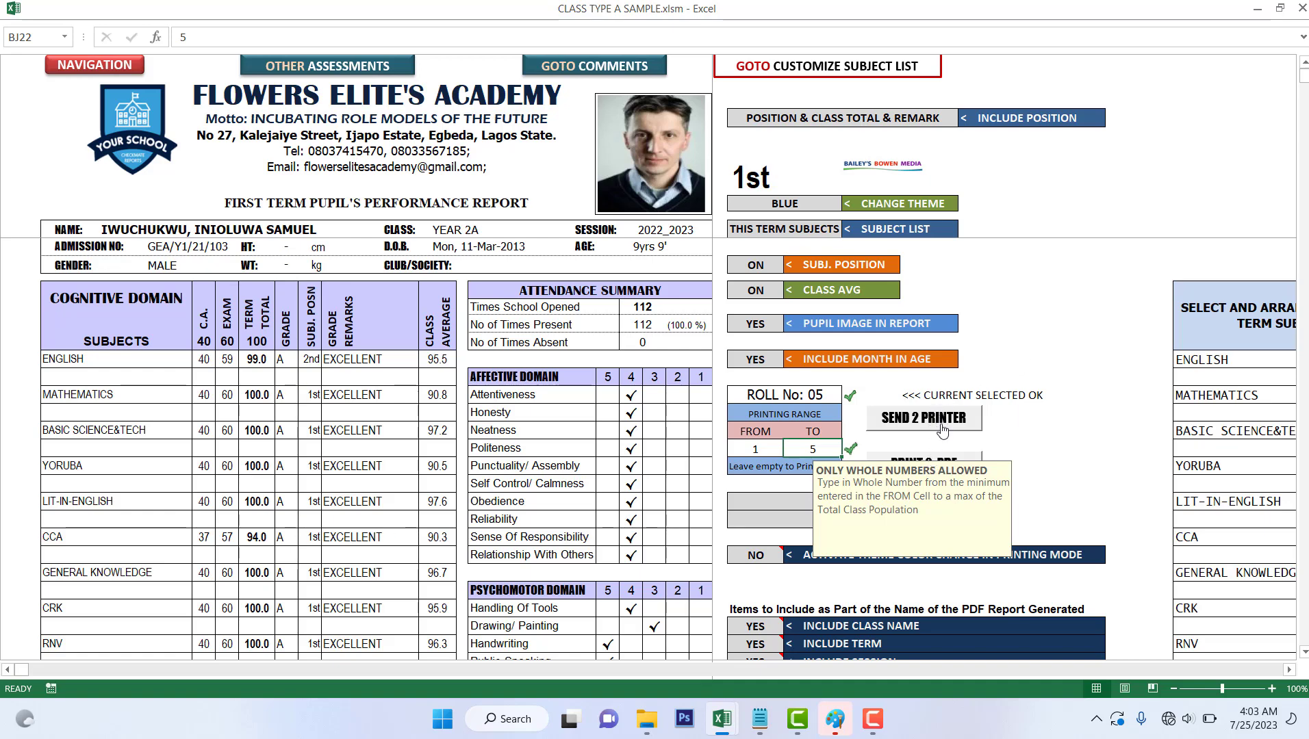
pyautogui.click(950, 464)
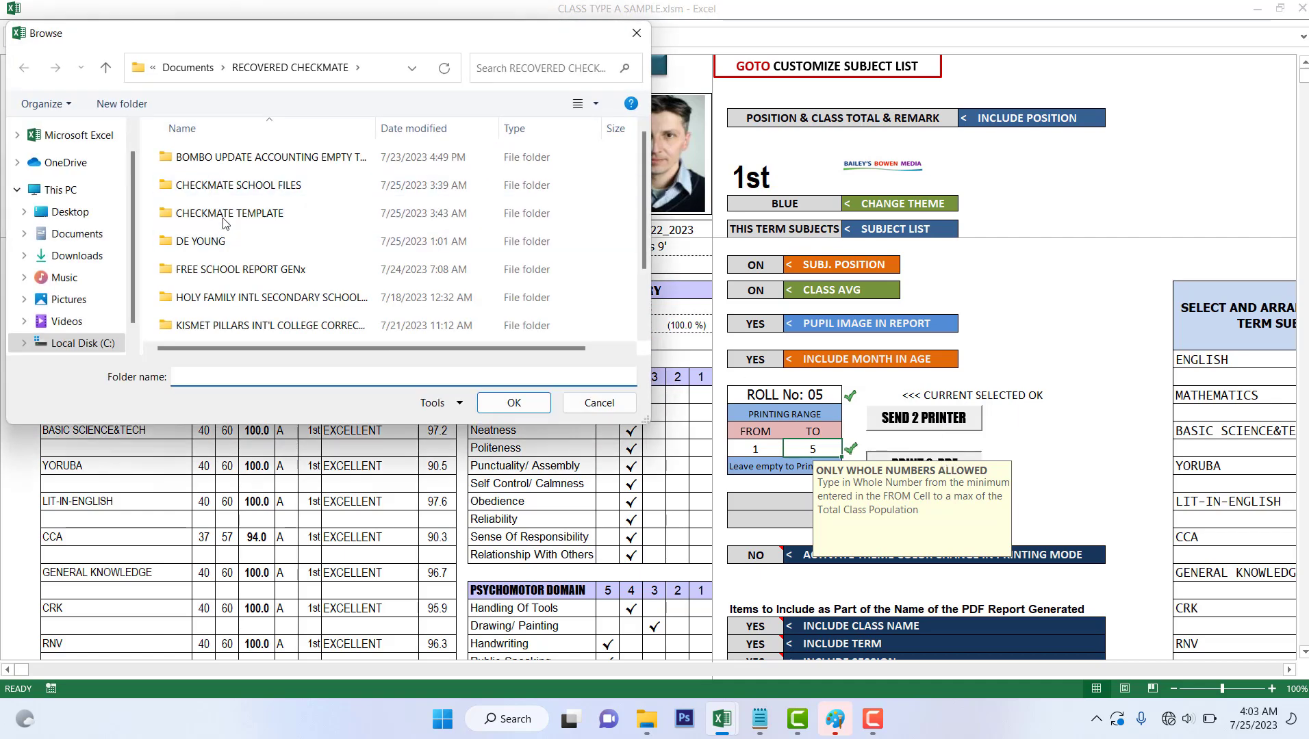
# - Export the report PDFs into the CHECKMATE TEMPLATE folder and acknowledge the PDF COMPLETE message
pyautogui.click(226, 215)
pyautogui.click(511, 403)
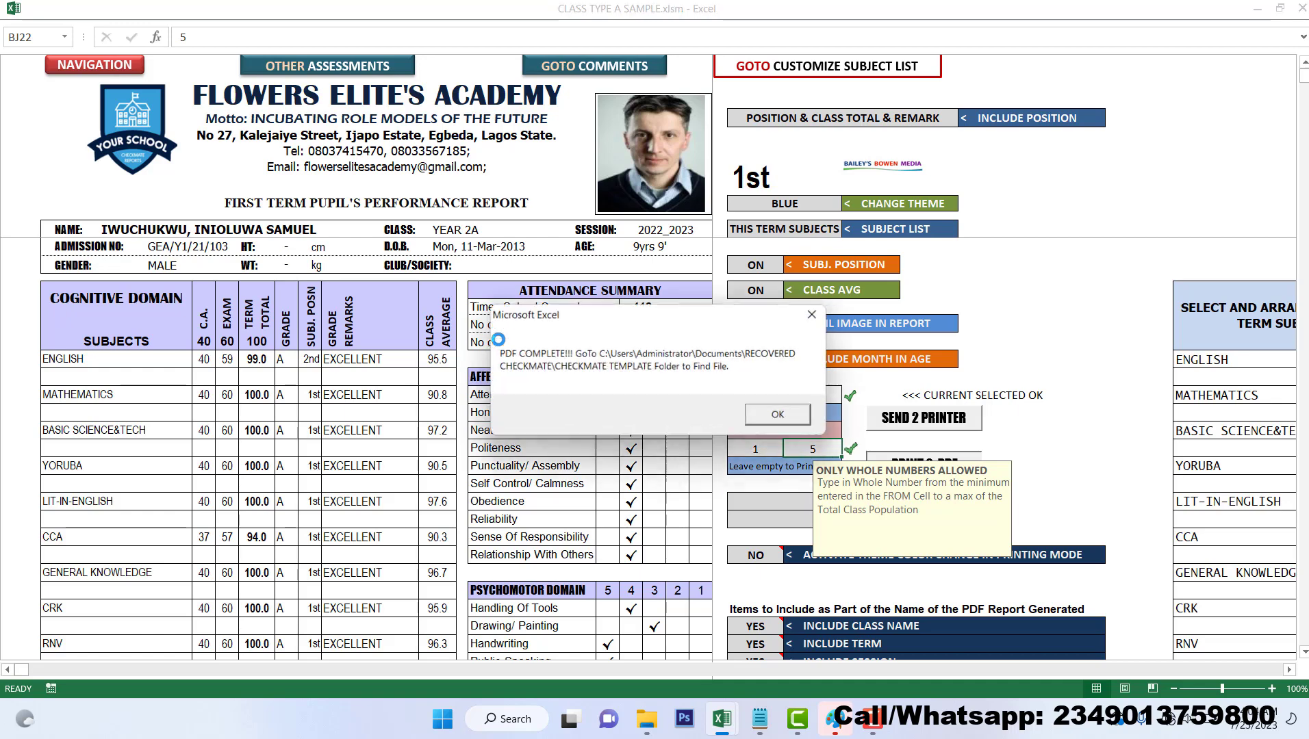
pyautogui.click(783, 417)
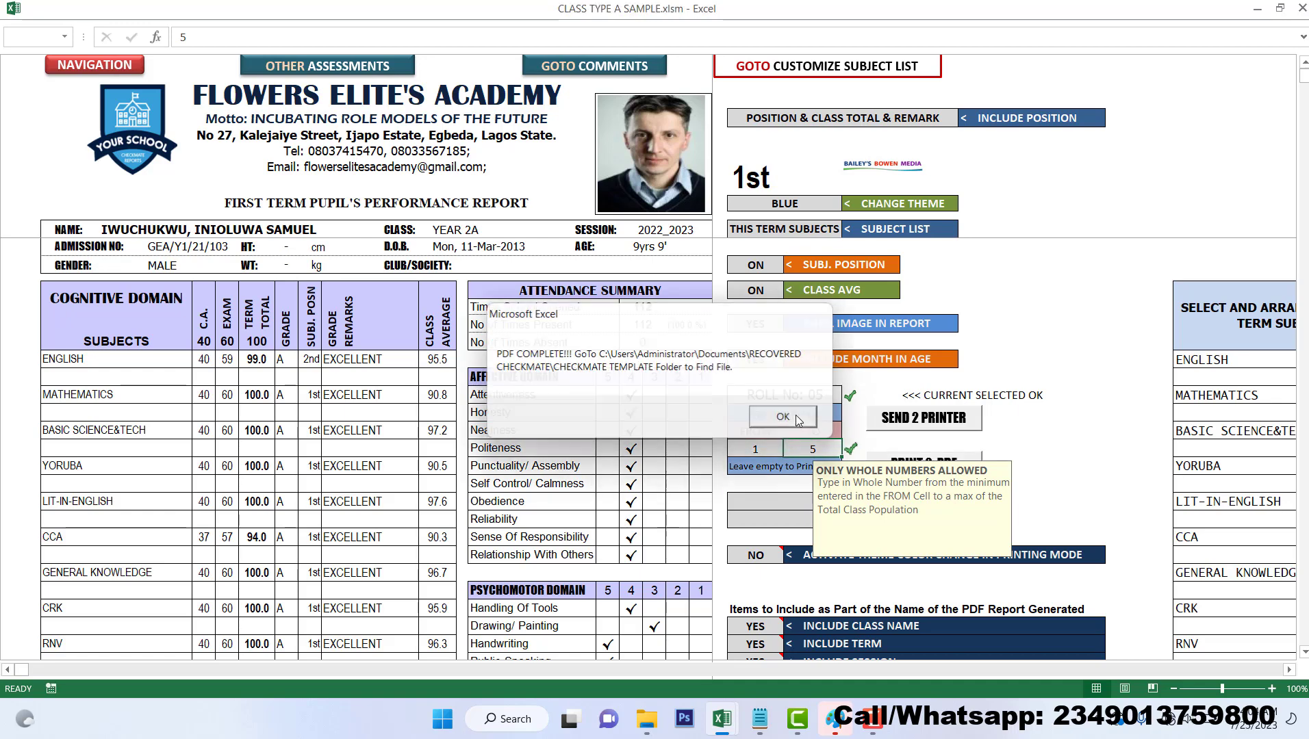
# - In File Explorer, browse RECOVERED CHECKMATE > CHECKMATE TEMPLATE and open the roll 01 PDF report
pyautogui.click(647, 718)
pyautogui.click(609, 629)
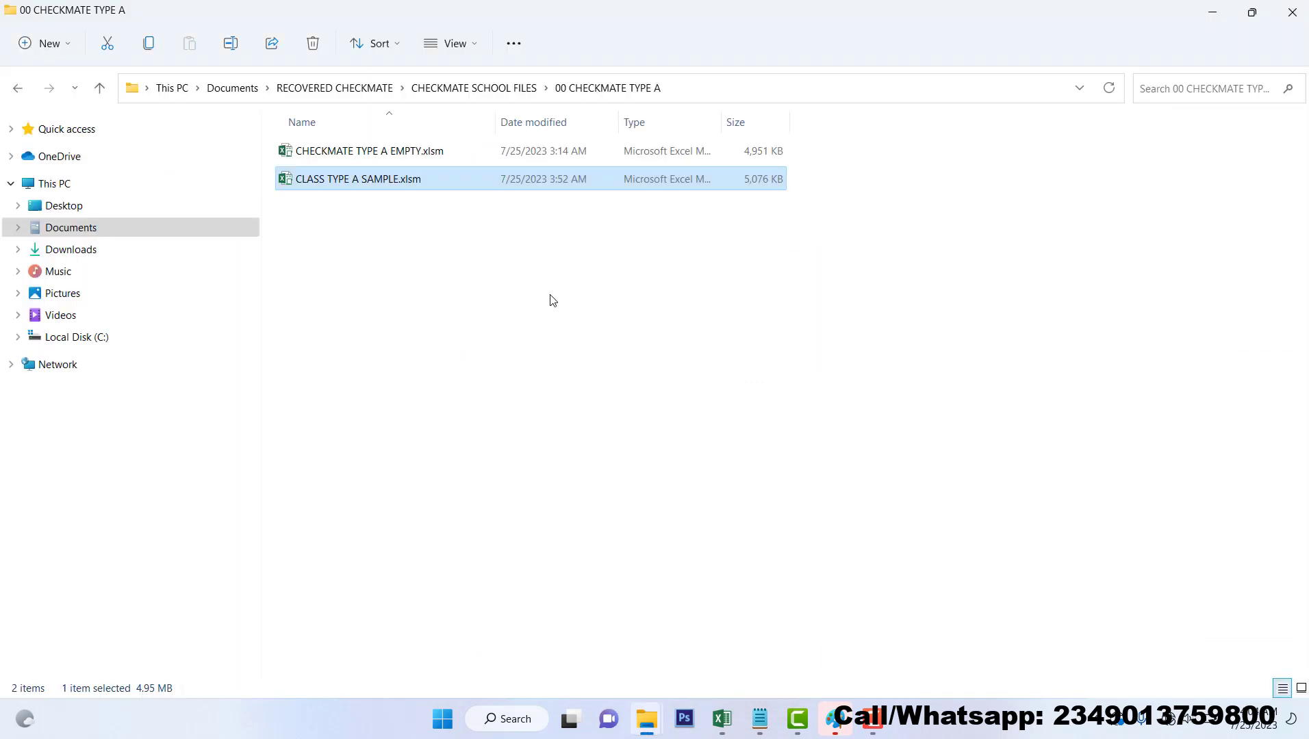
pyautogui.click(335, 91)
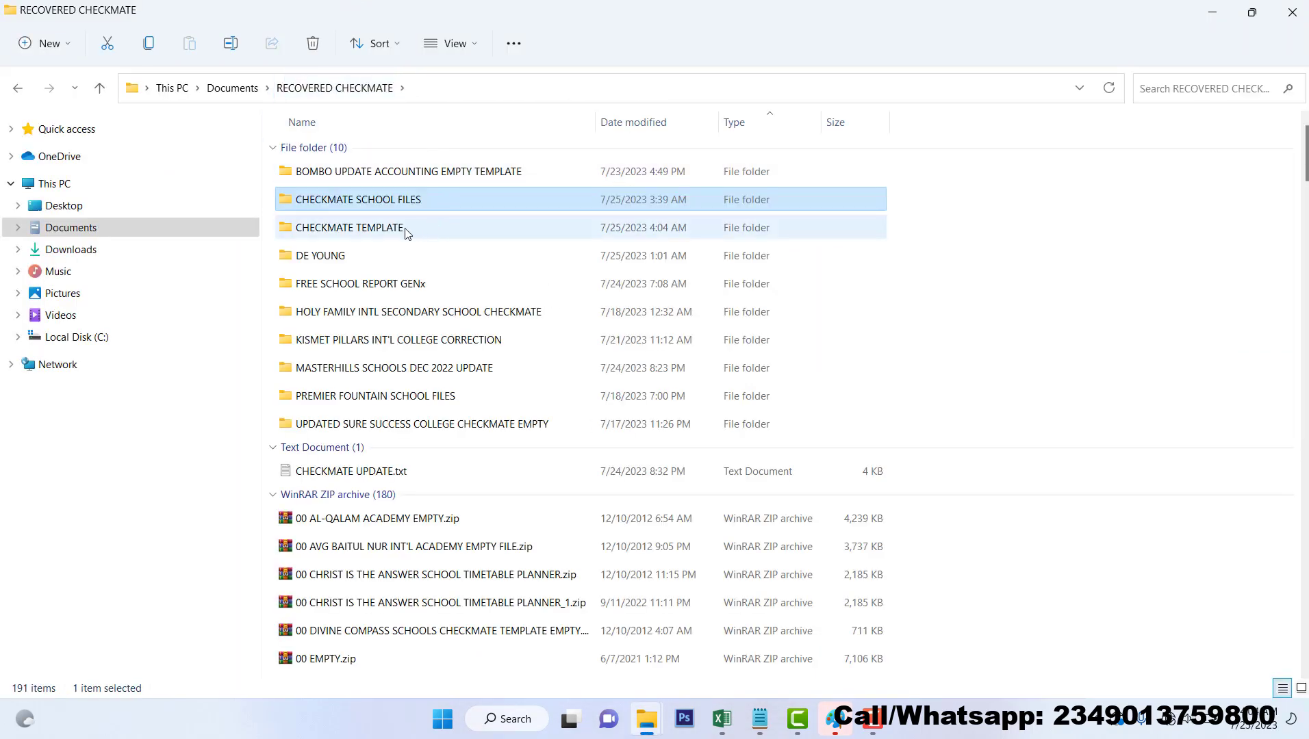
pyautogui.doubleClick(405, 233)
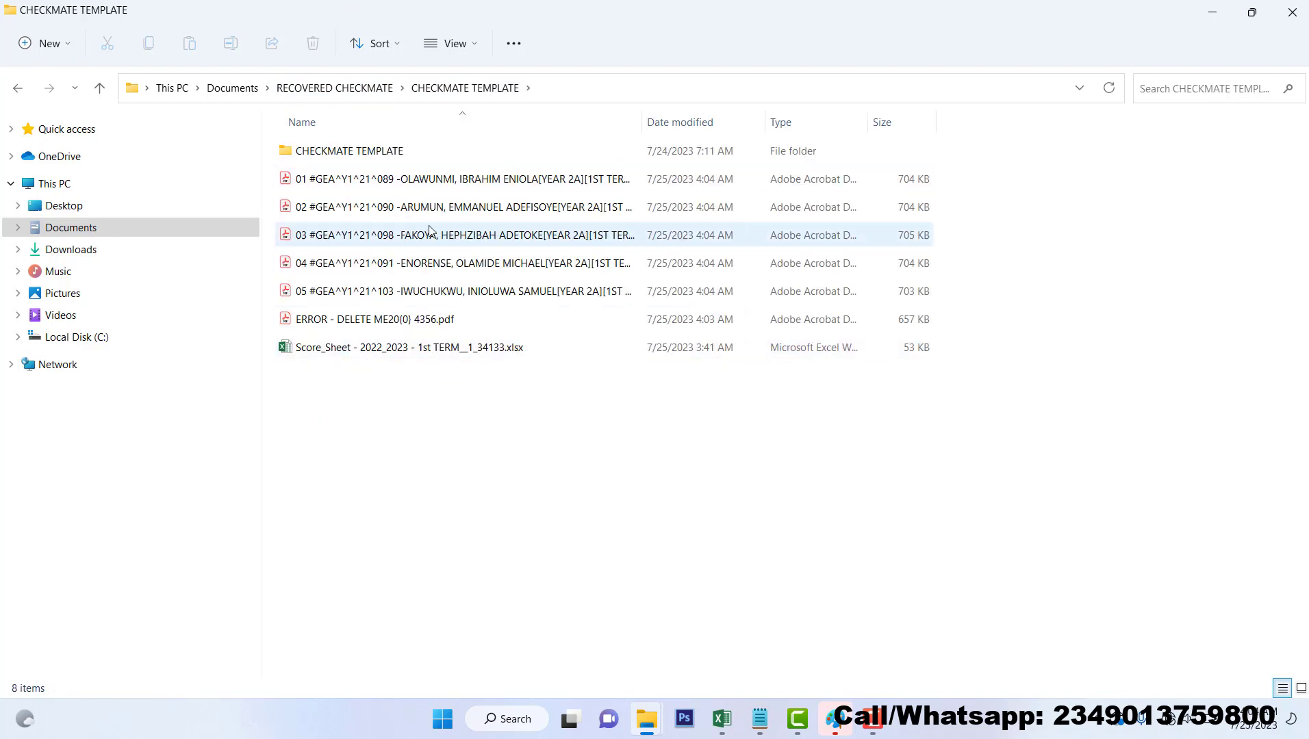
pyautogui.click(462, 179)
pyautogui.doubleClick(463, 179)
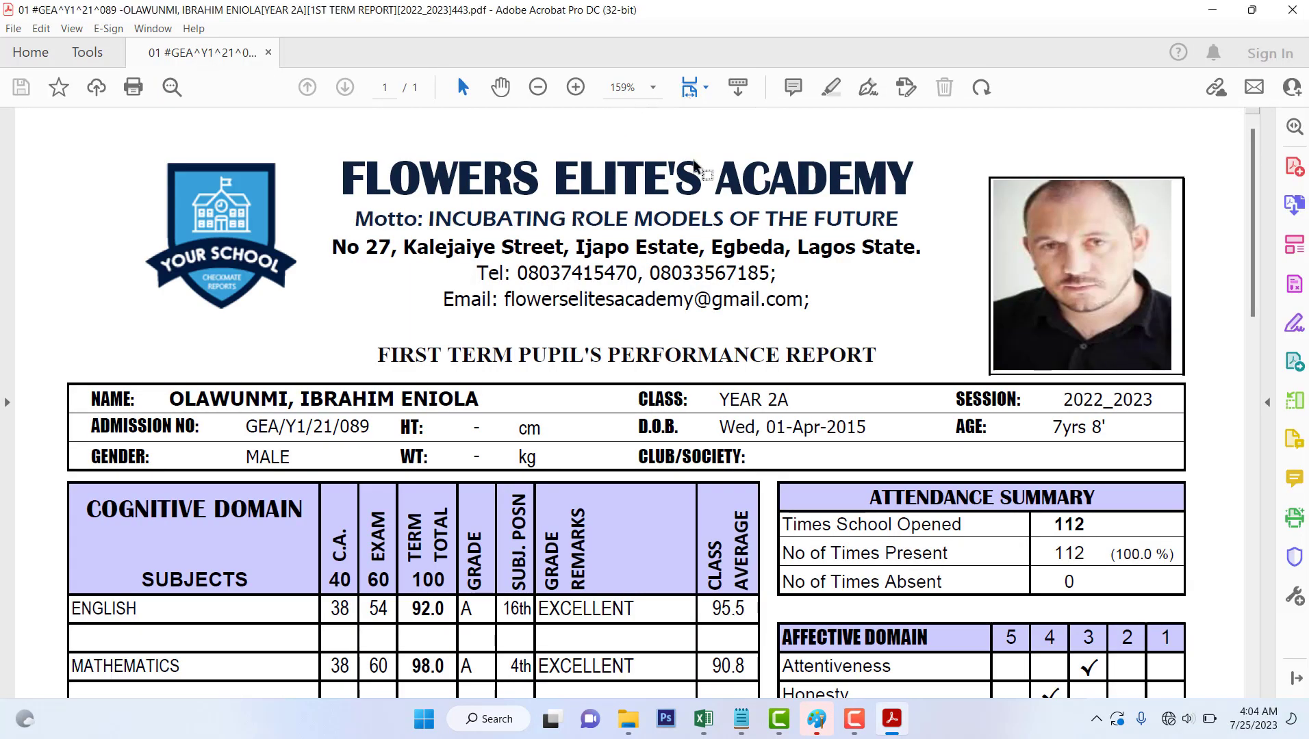
# - Fit the roll 01 report to one full page in Acrobat, then minimize it
pyautogui.click(690, 89)
pyautogui.click(726, 141)
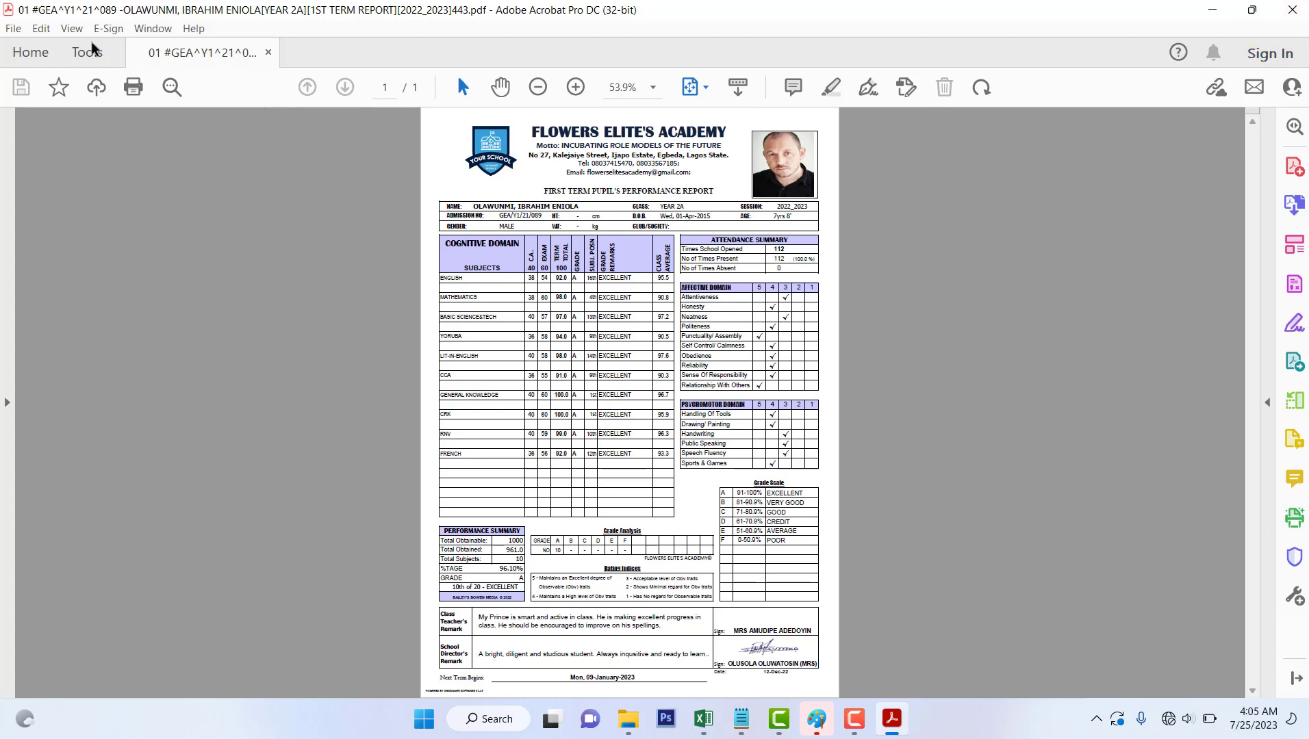
pyautogui.click(1212, 10)
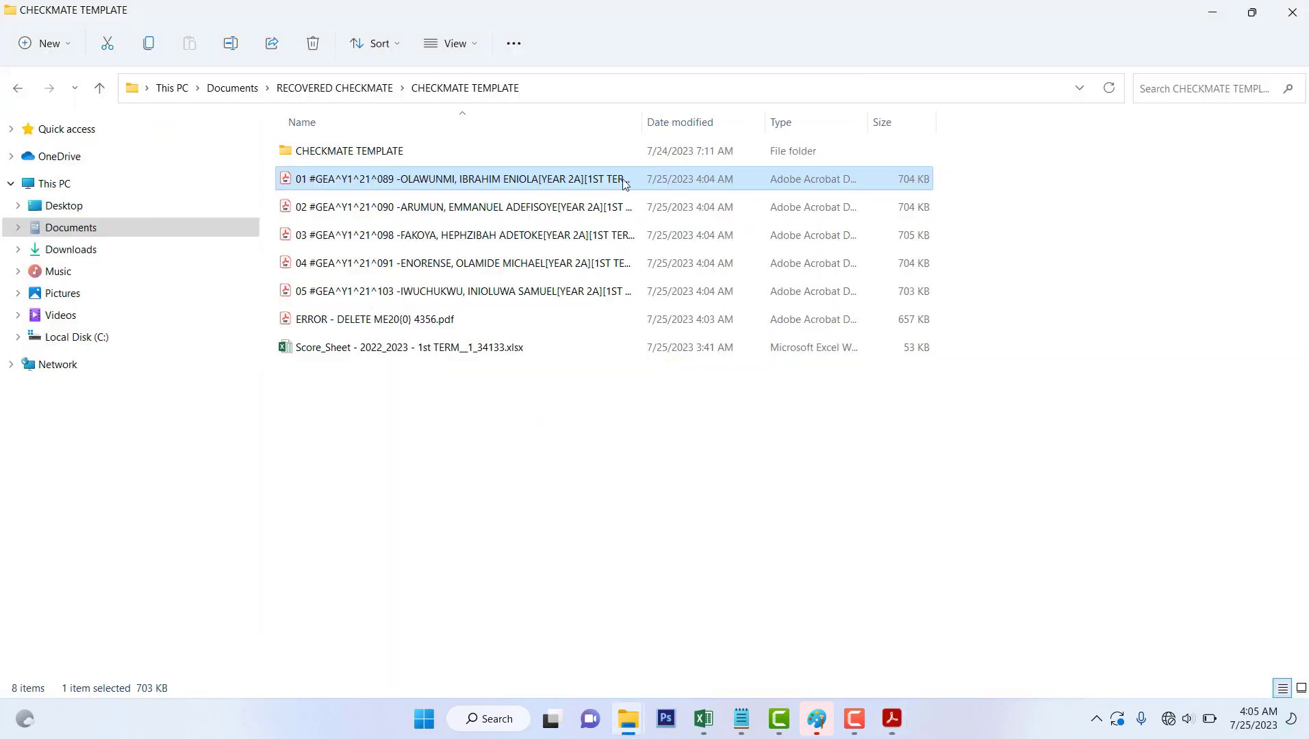
# - Open the roll 02 PDF report, fit it to one full page, then minimize Acrobat
pyautogui.click(594, 210)
pyautogui.doubleClick(594, 210)
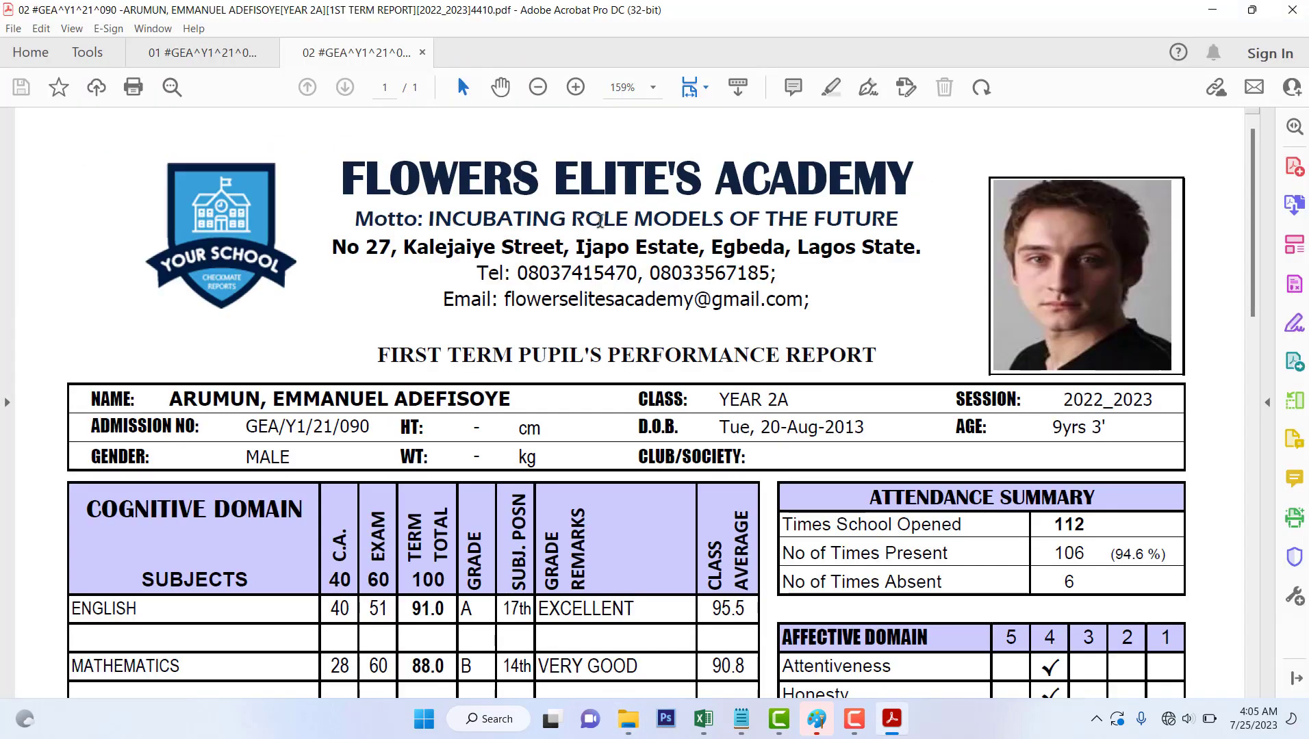
pyautogui.click(698, 90)
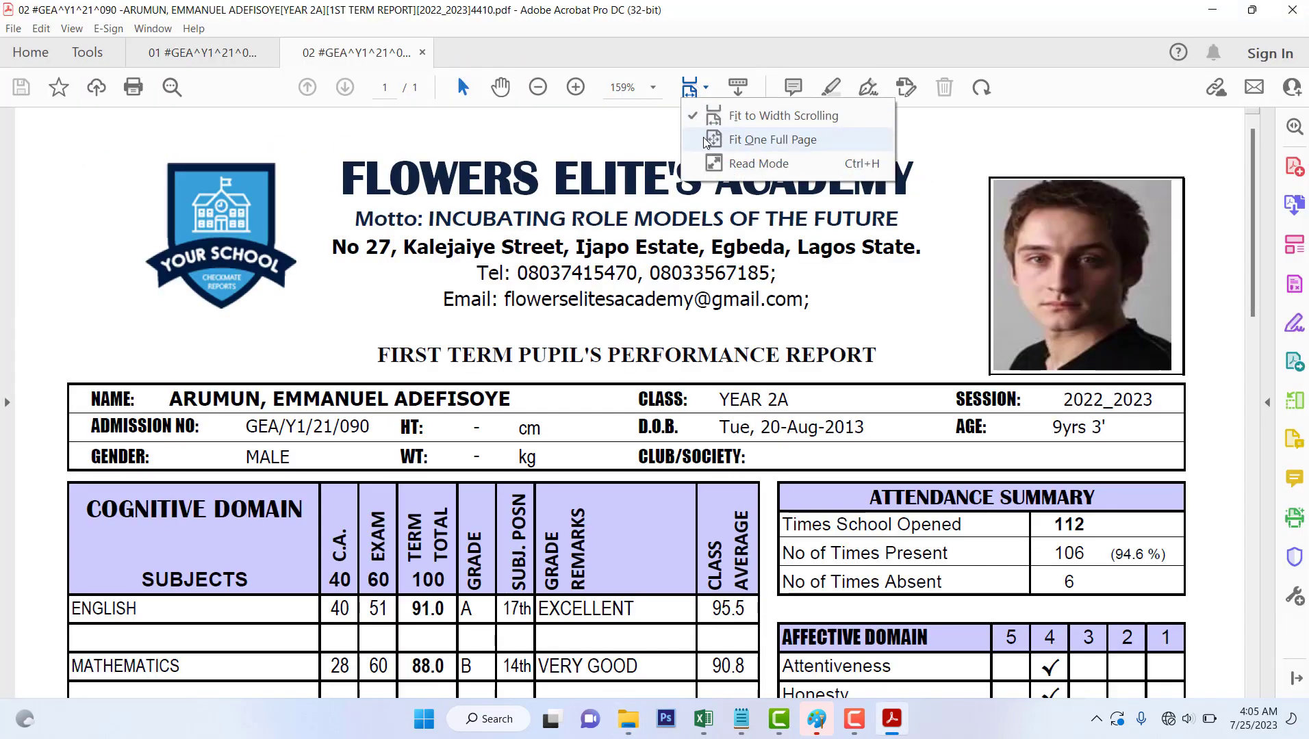
pyautogui.click(772, 140)
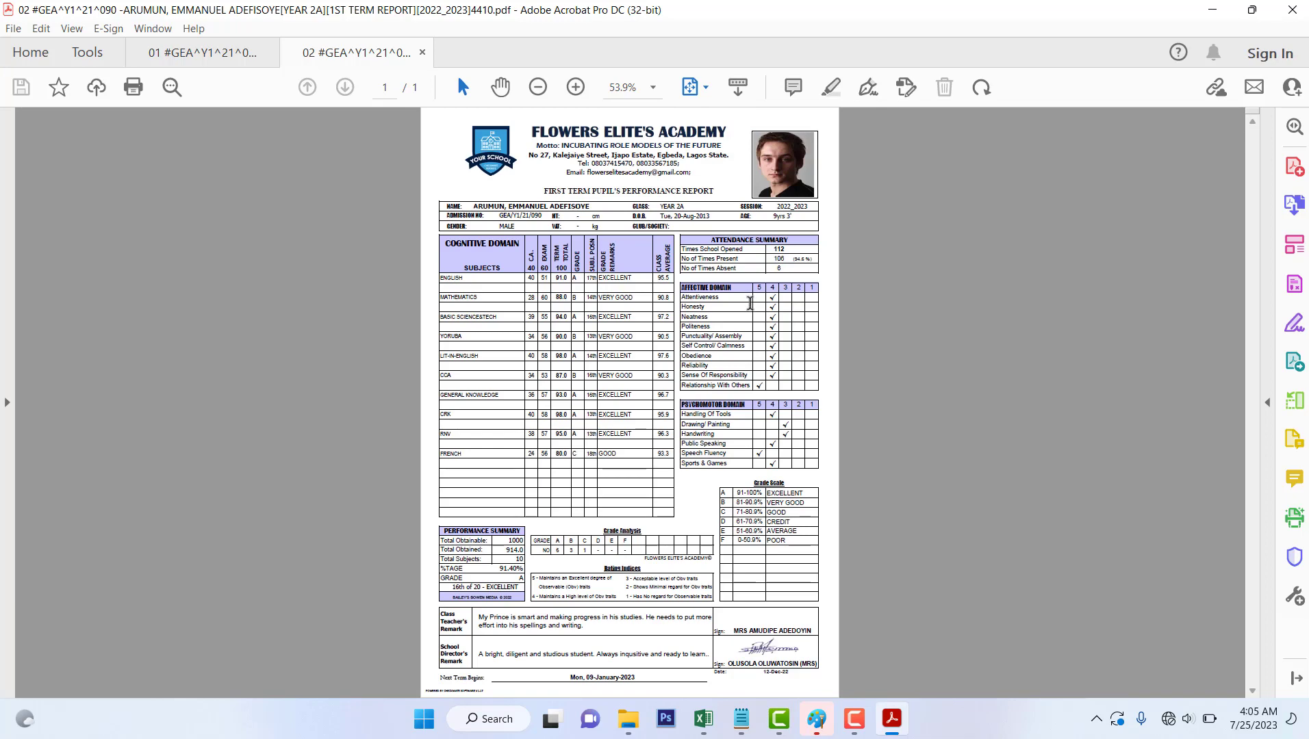
pyautogui.click(1211, 15)
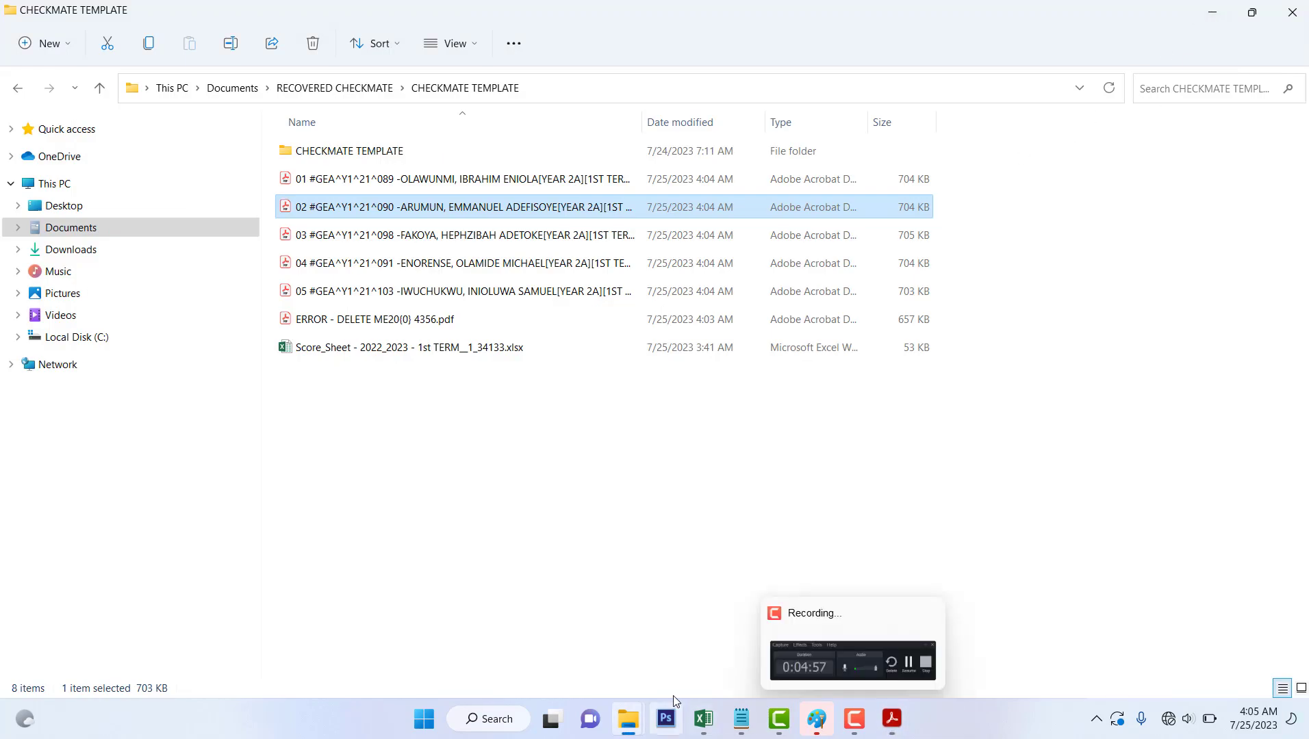
pyautogui.click(703, 719)
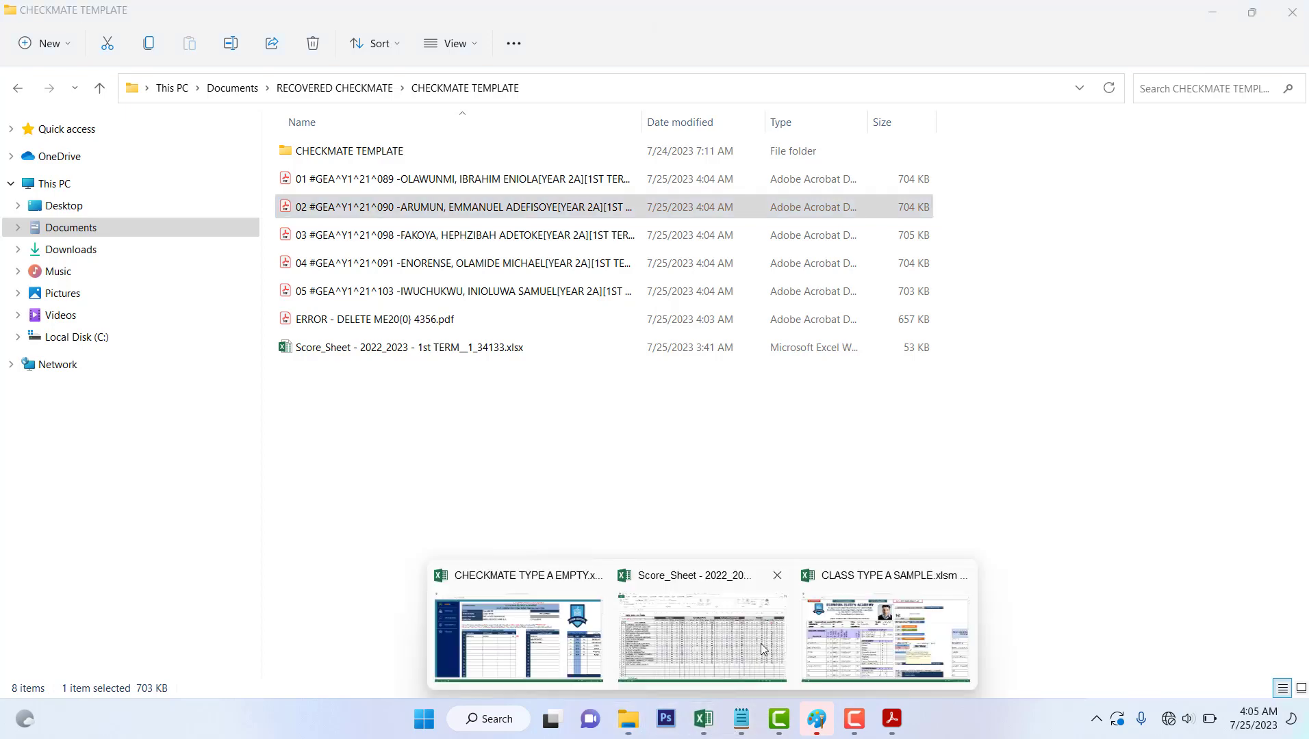
# - Bring up the CLASS TYPE A SAMPLE workbook and switch its theme to GREEN, RED, then BROWN
pyautogui.click(877, 633)
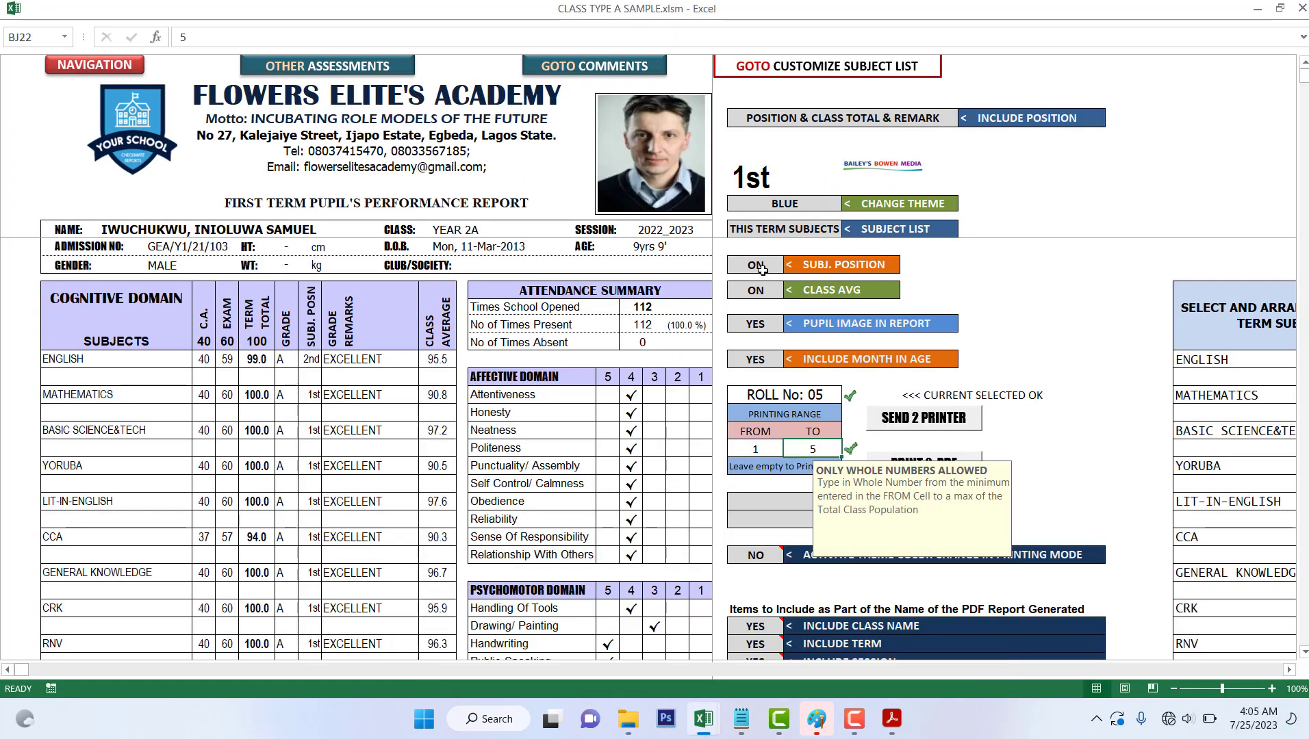
pyautogui.click(789, 204)
pyautogui.click(846, 204)
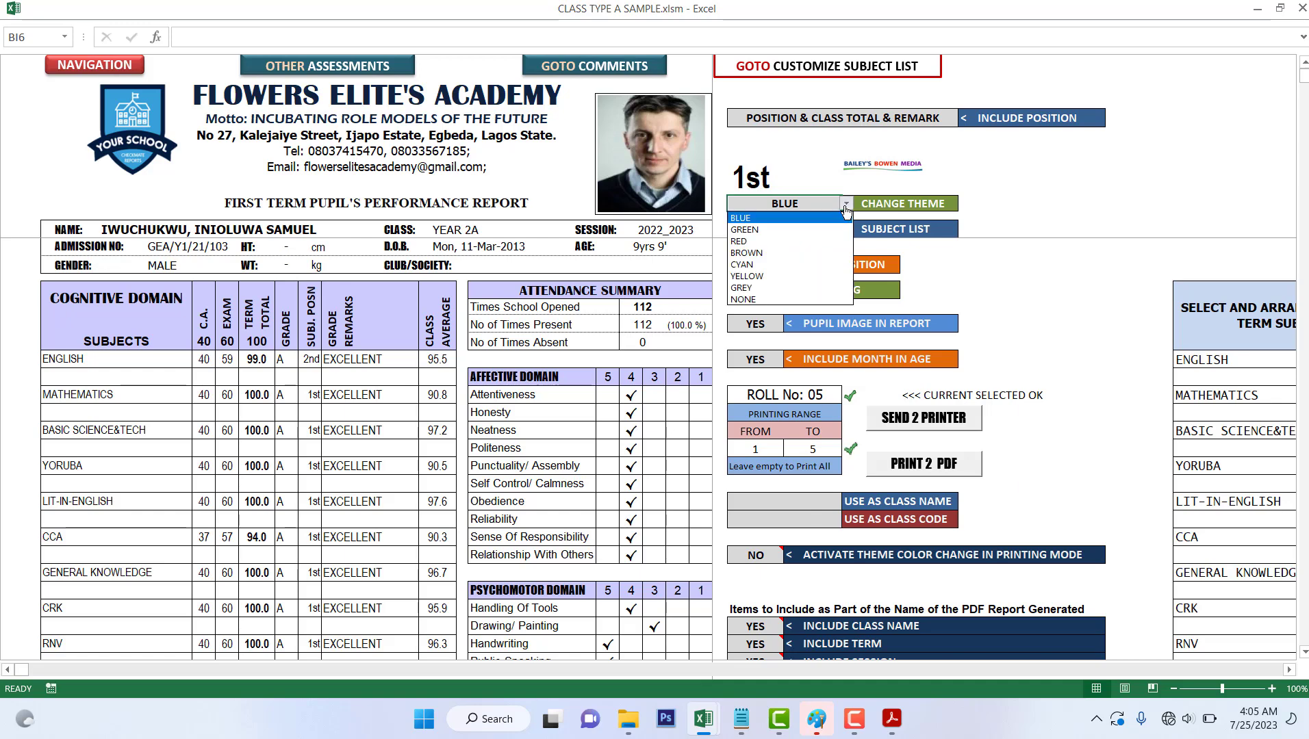
pyautogui.click(847, 218)
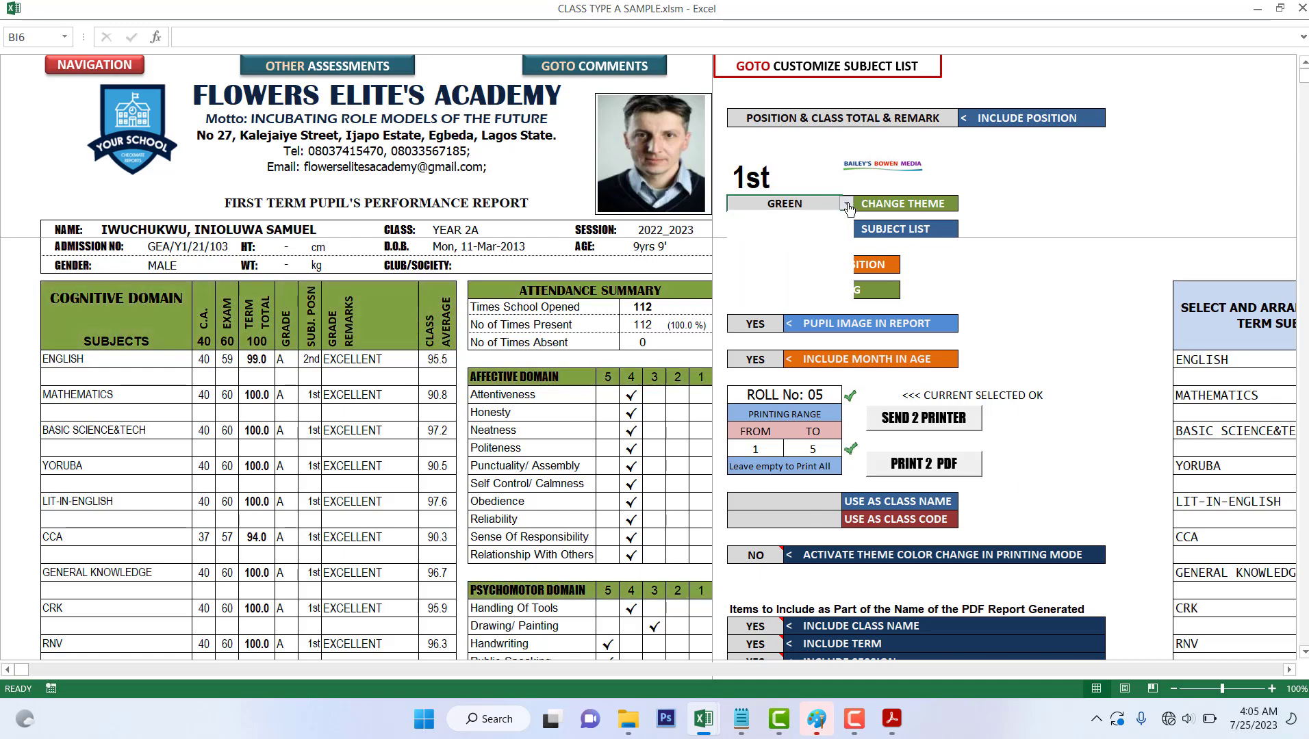
pyautogui.click(846, 204)
pyautogui.click(796, 241)
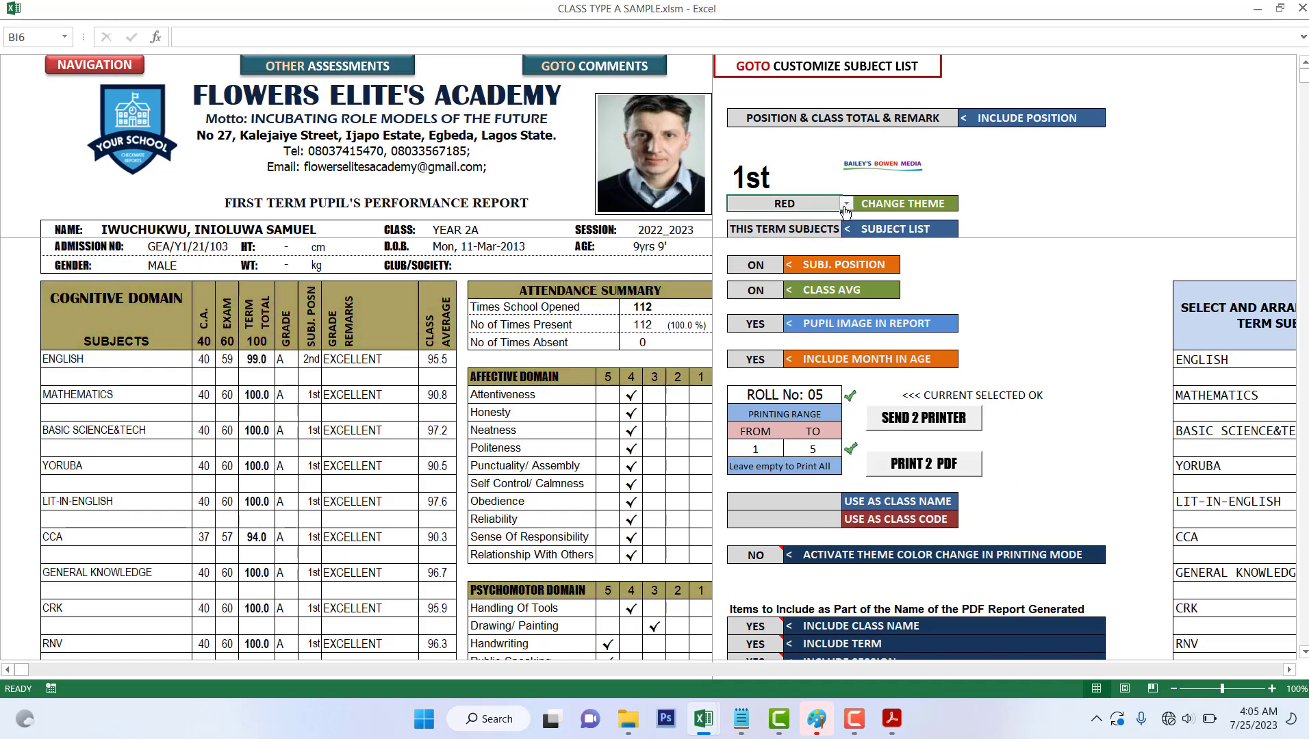
pyautogui.click(846, 204)
pyautogui.click(783, 253)
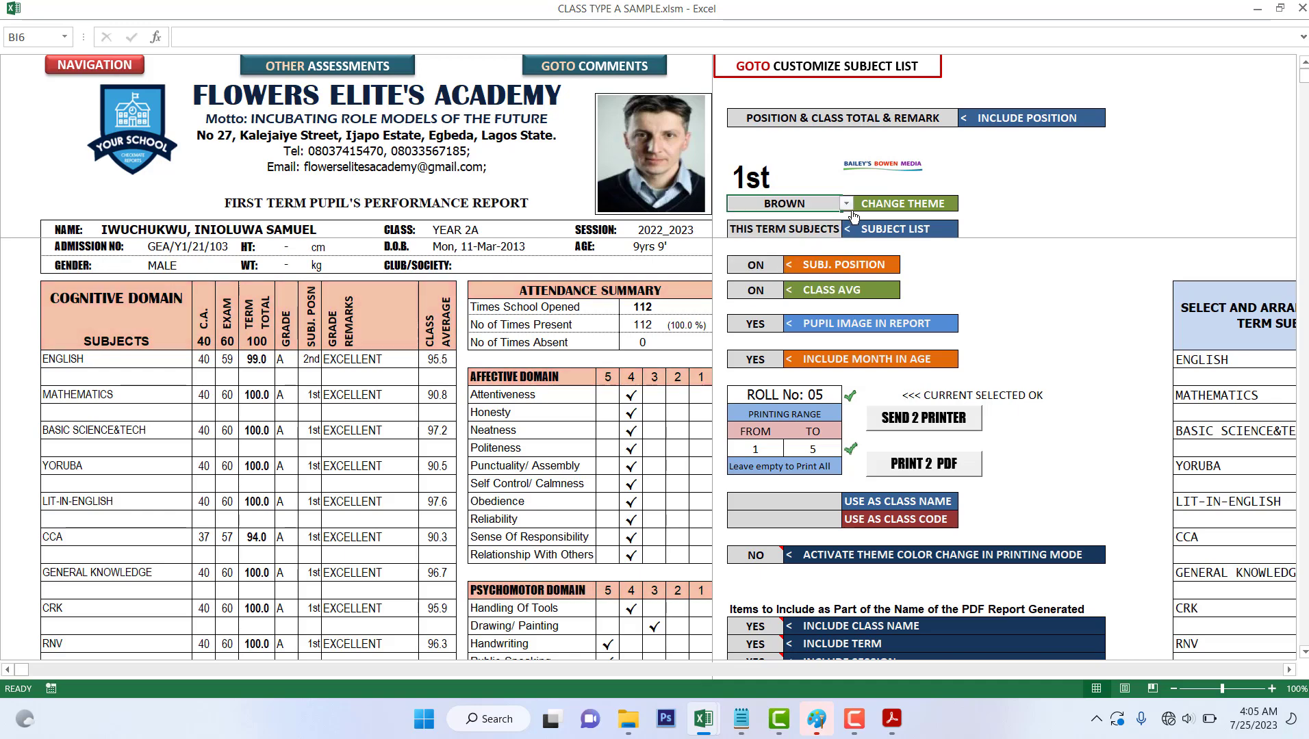
# - Continue cycling the CHANGE THEME colour through CYAN, YELLOW and GREY
pyautogui.click(846, 204)
pyautogui.click(791, 265)
pyautogui.click(846, 204)
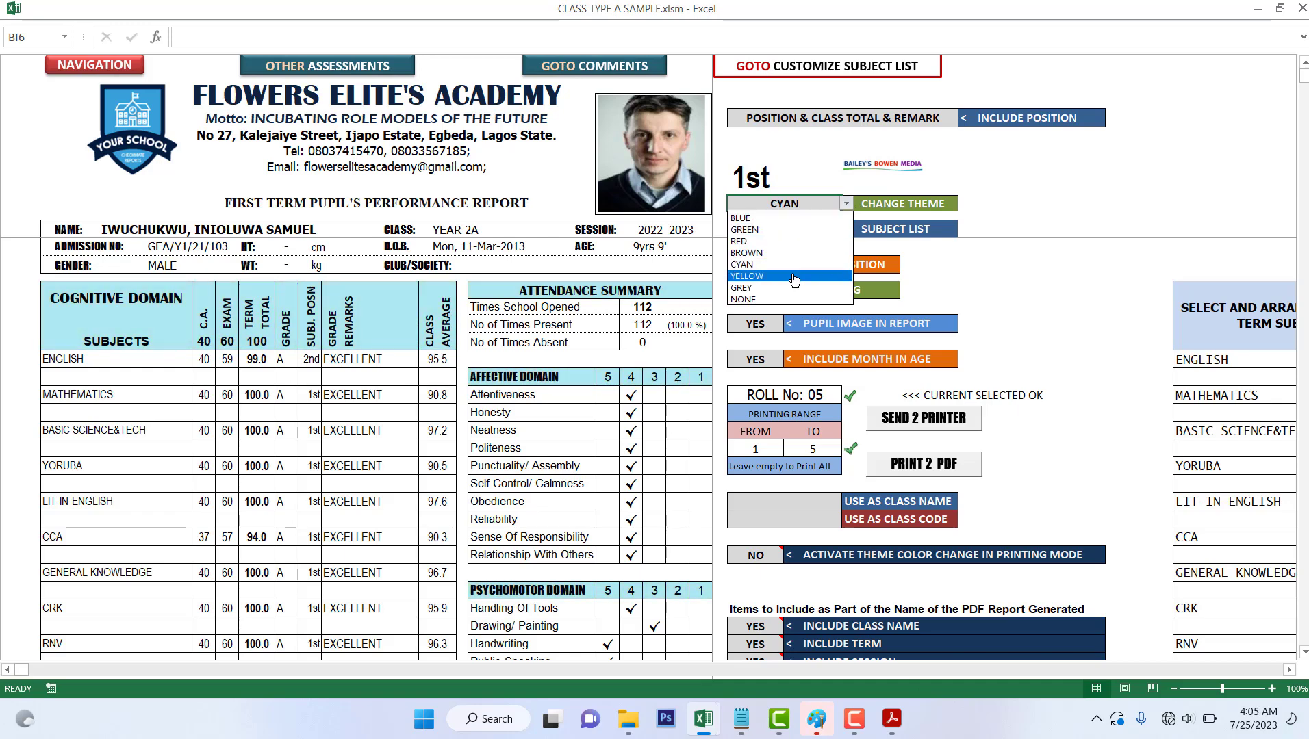
pyautogui.click(787, 278)
pyautogui.click(846, 204)
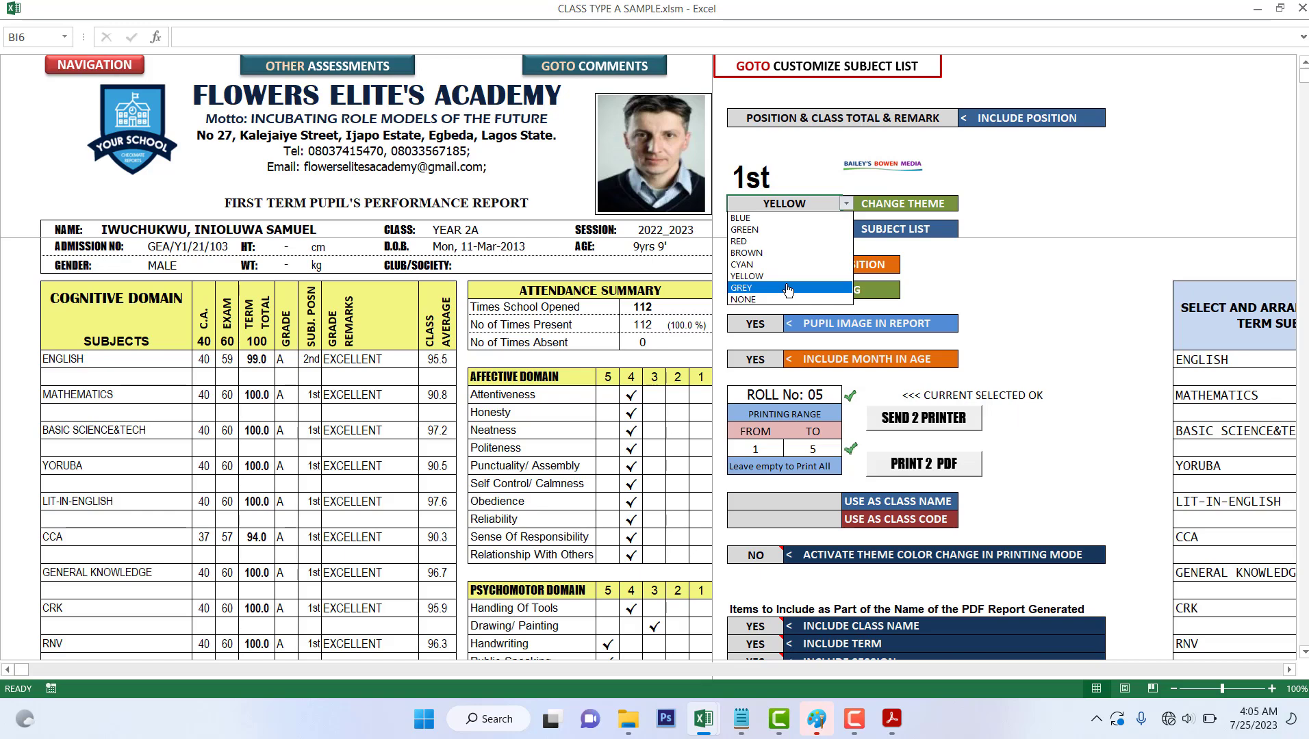
pyautogui.click(788, 289)
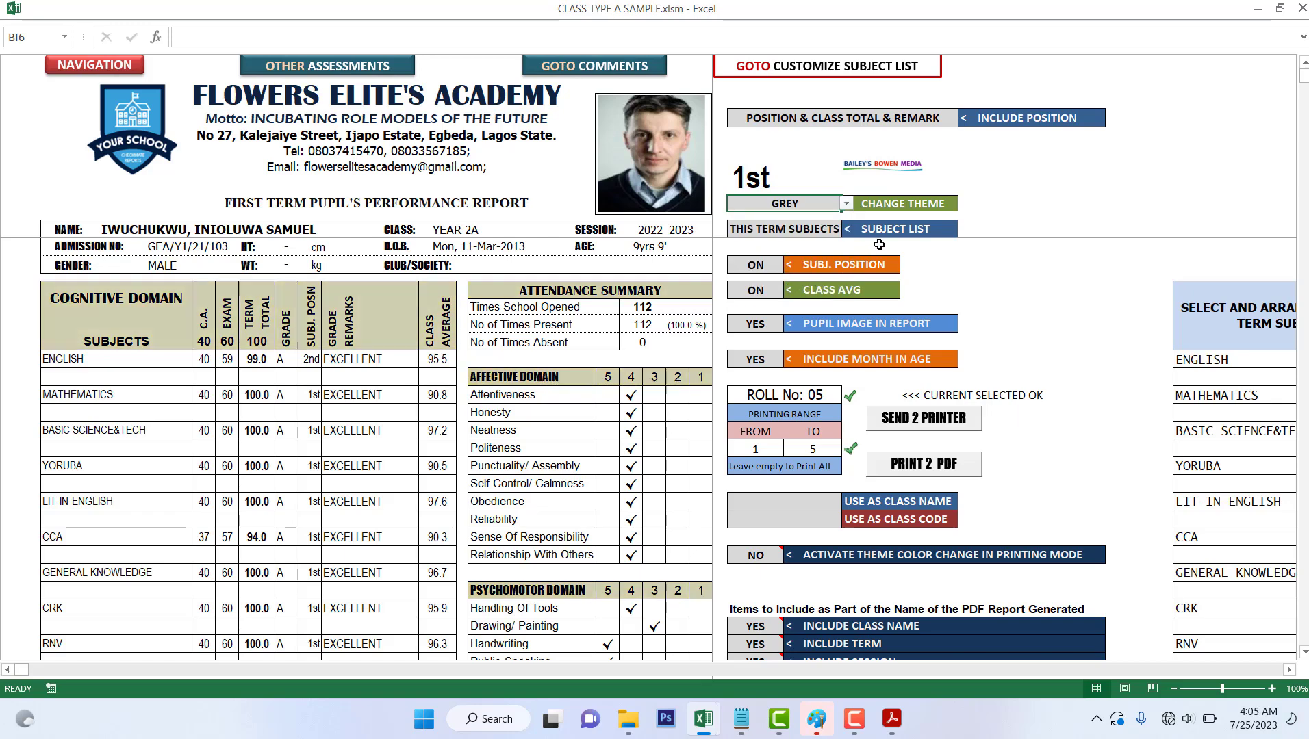
pyautogui.click(847, 203)
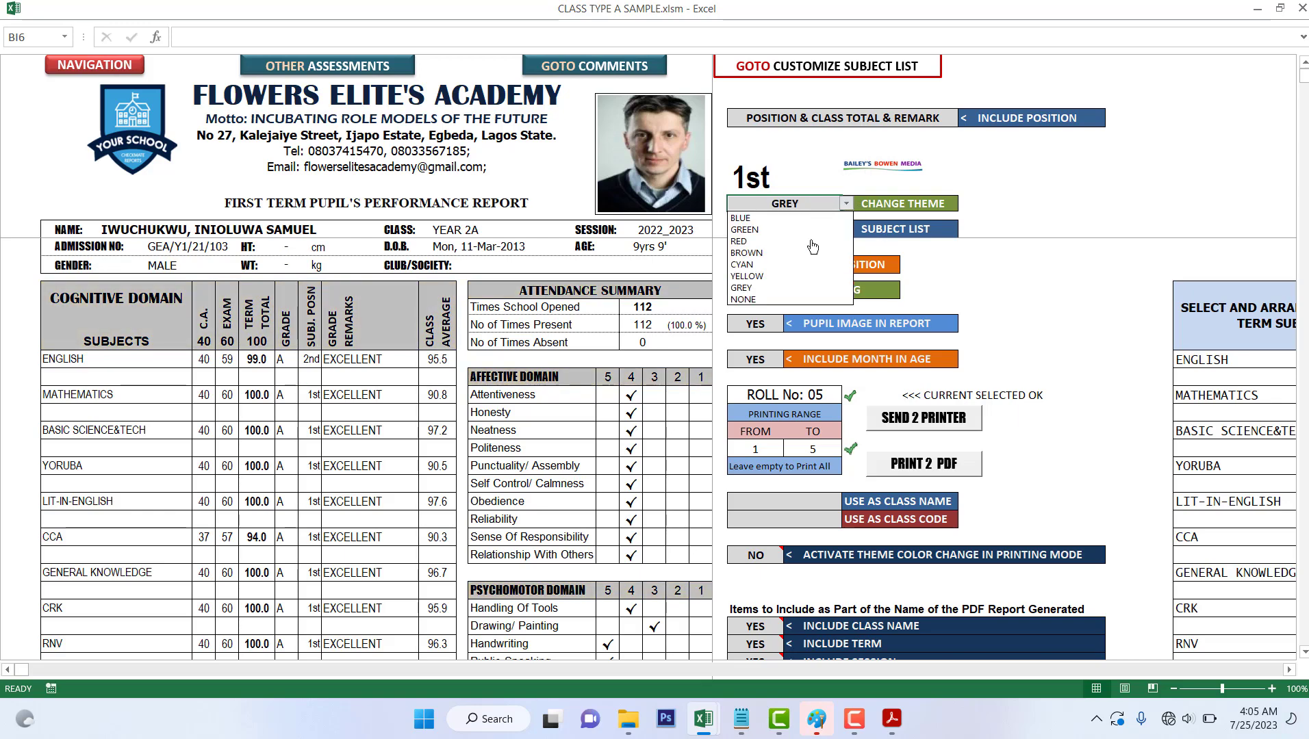
# - Set CHANGE THEME to NONE and turn CLASS AVG off
pyautogui.click(816, 285)
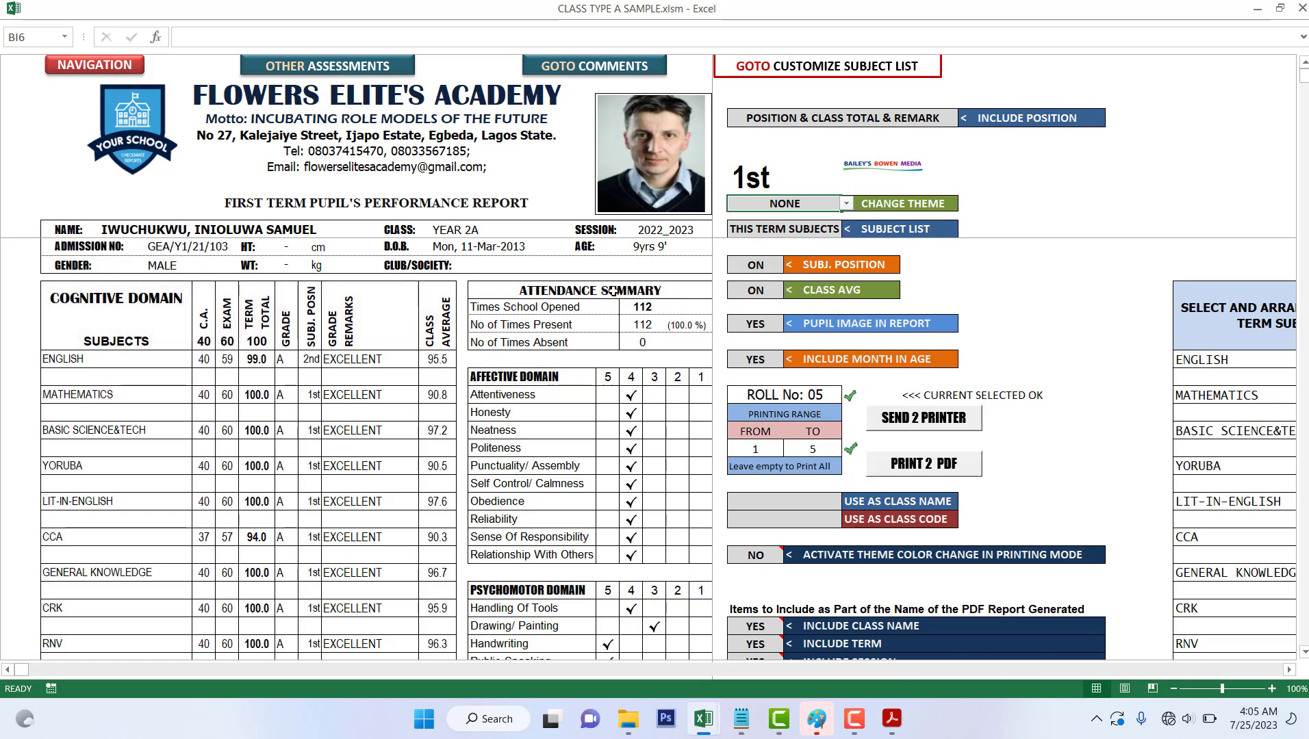
pyautogui.scroll(-8, 613, 291)
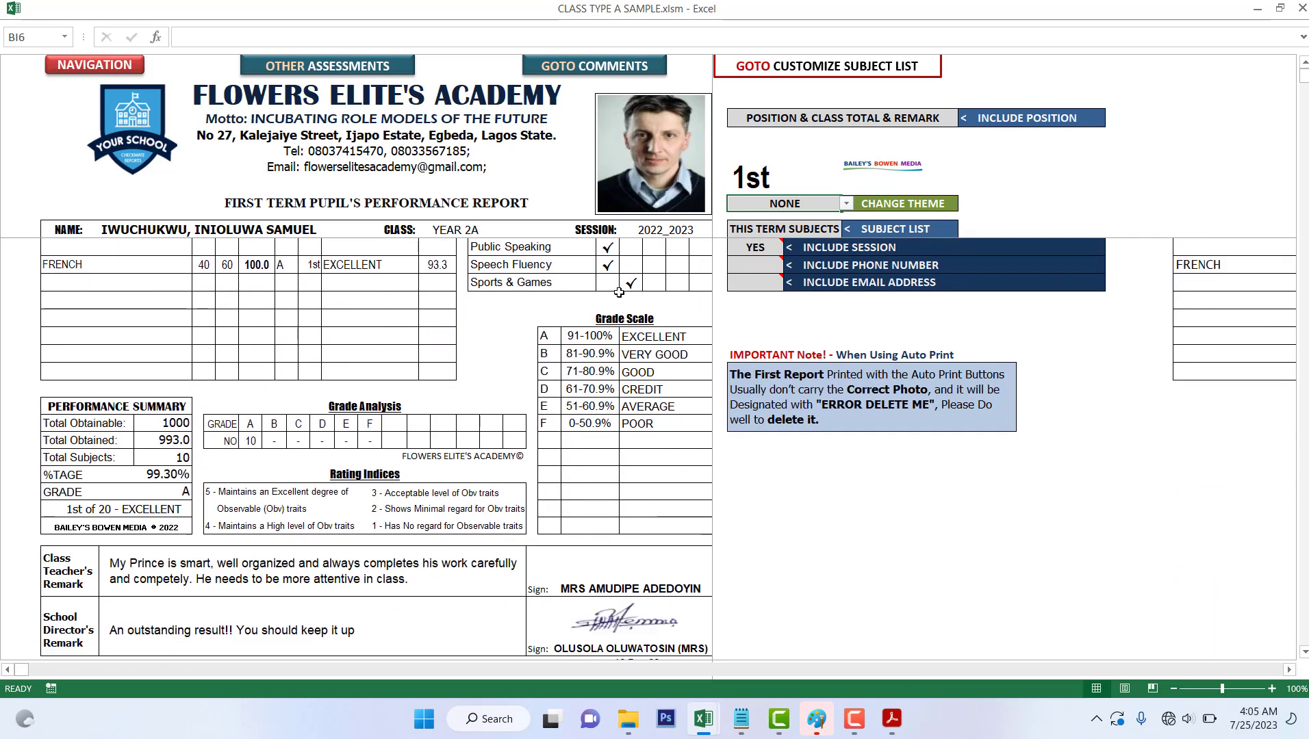
pyautogui.scroll(8, 614, 291)
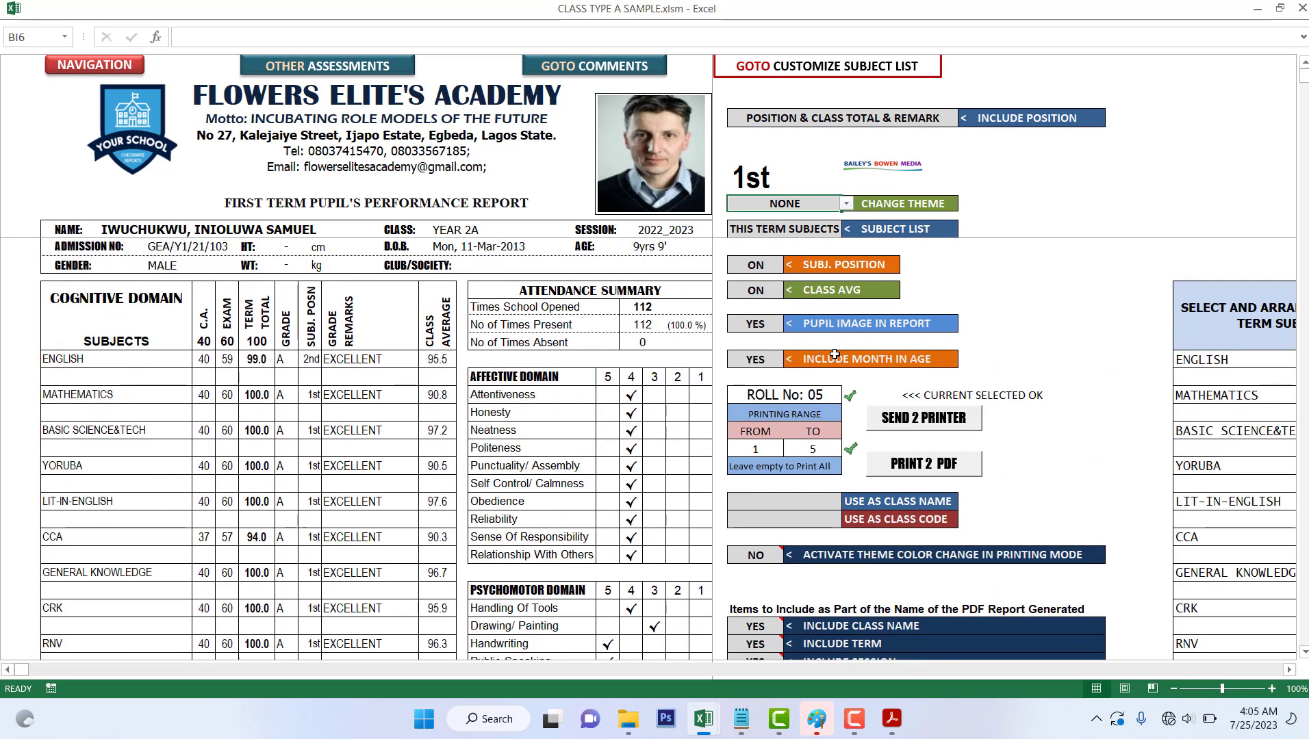
pyautogui.click(774, 289)
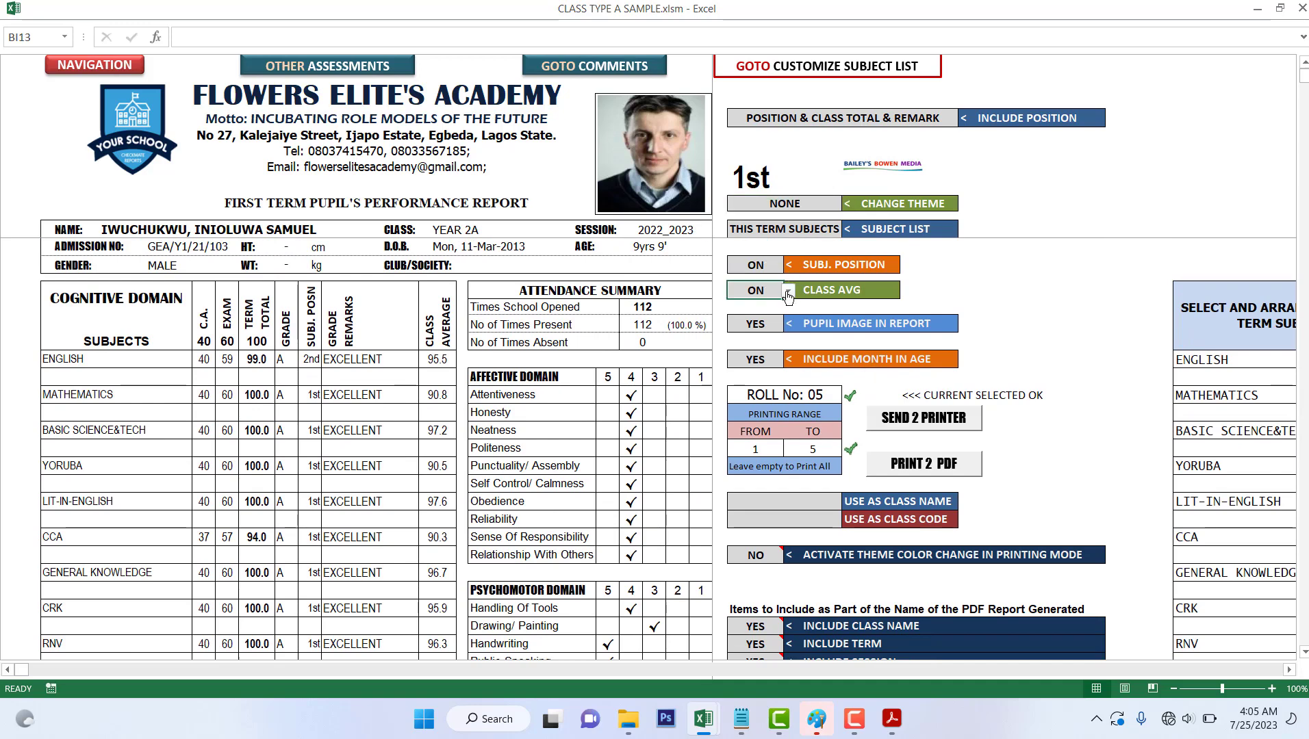
pyautogui.click(788, 291)
pyautogui.click(741, 317)
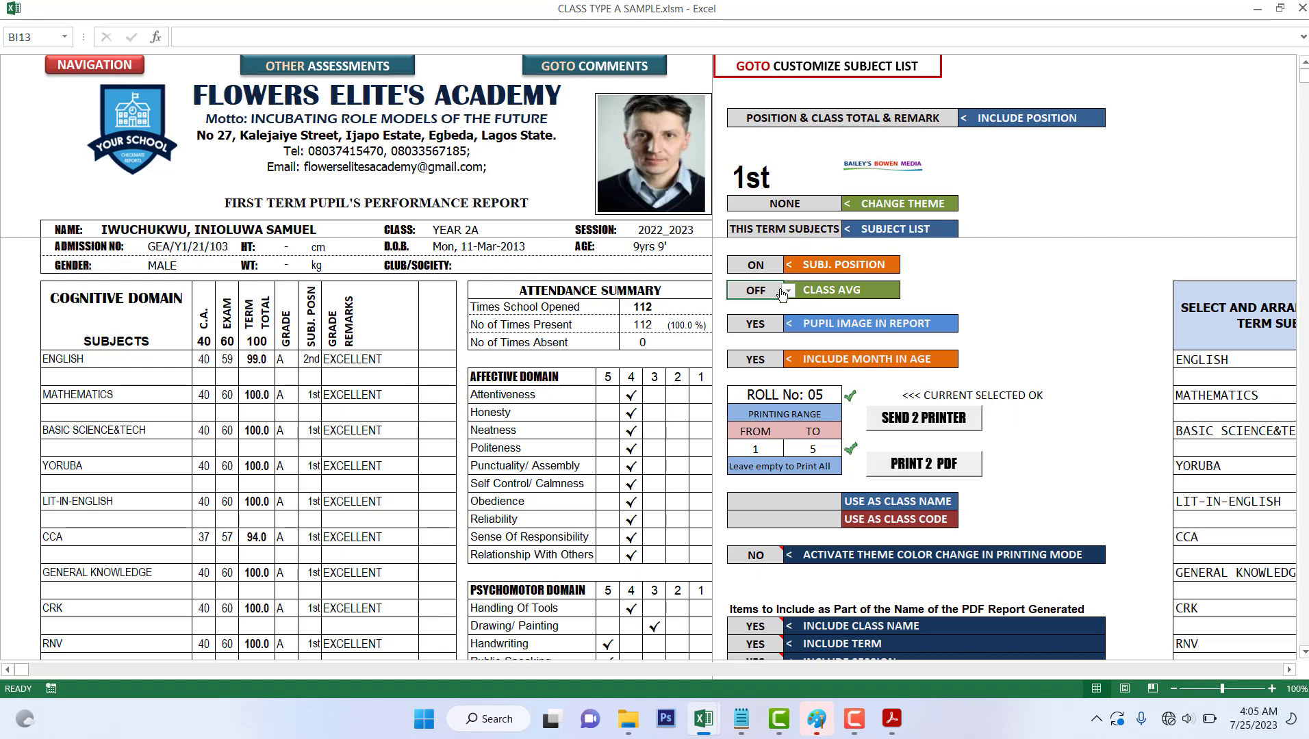
# - Set PUPIL IMAGE to PROP and INCLUDE MONTH IN AGE to NO
pyautogui.click(775, 326)
pyautogui.click(789, 325)
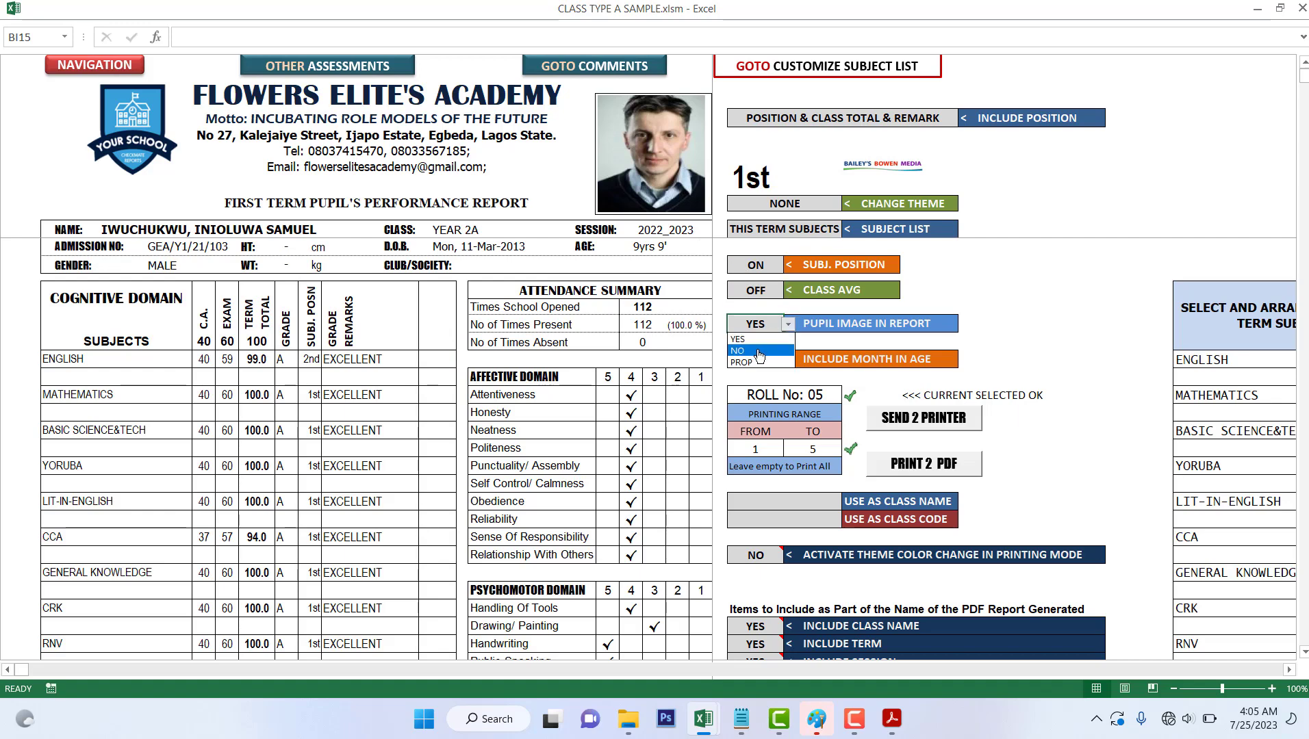
pyautogui.click(759, 352)
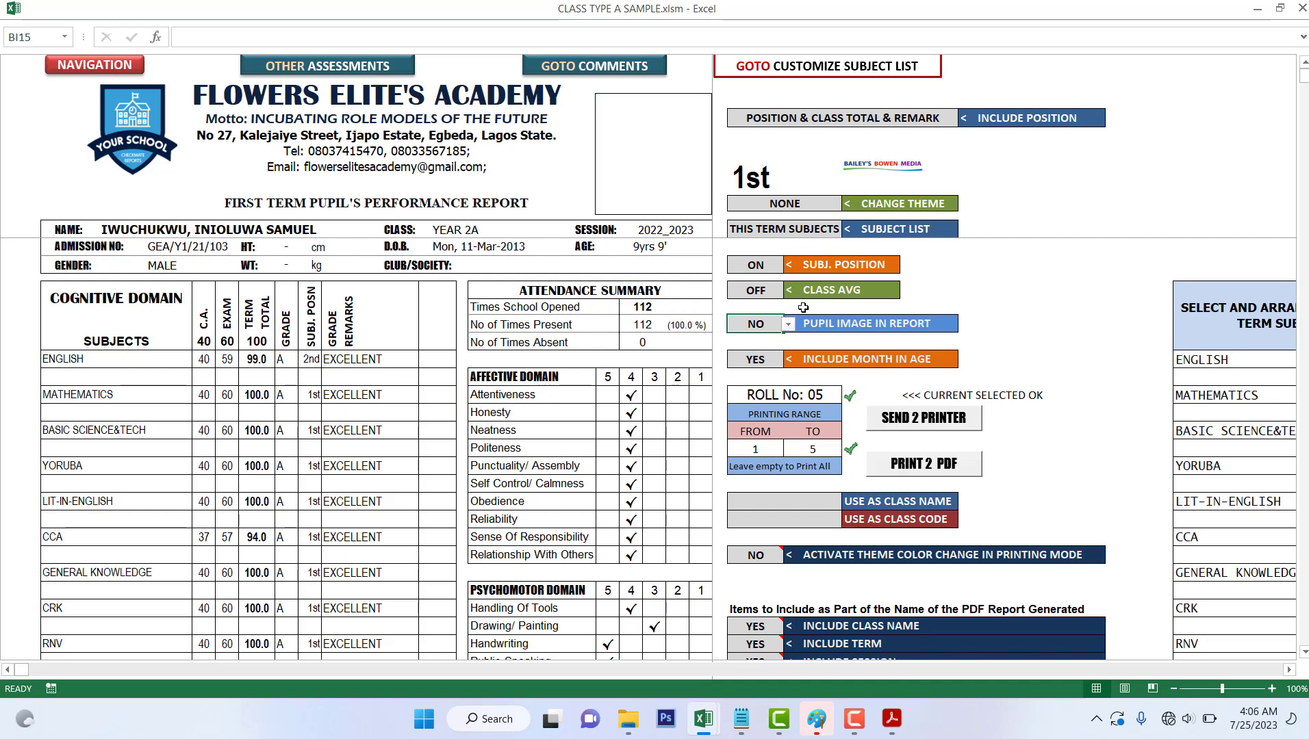
pyautogui.click(789, 326)
pyautogui.click(758, 363)
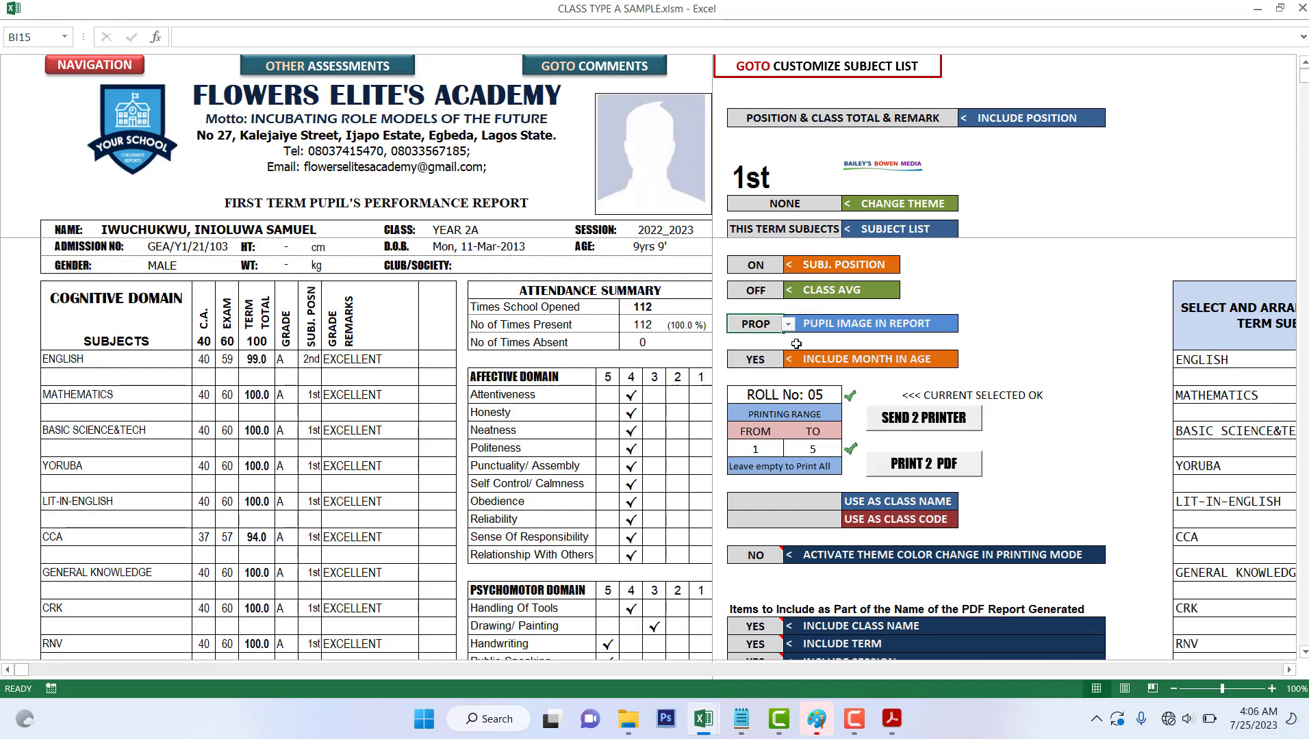
pyautogui.click(761, 365)
pyautogui.click(789, 362)
pyautogui.click(789, 363)
pyautogui.click(789, 363)
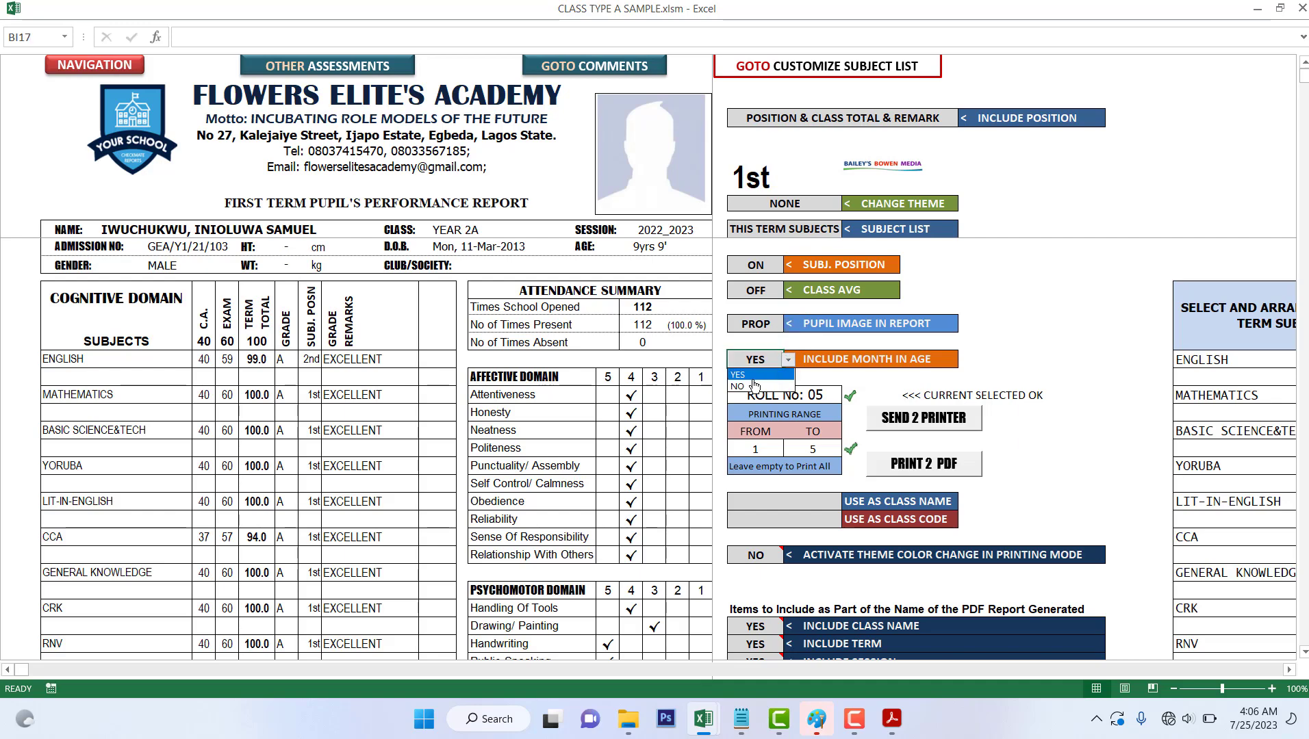
pyautogui.click(752, 386)
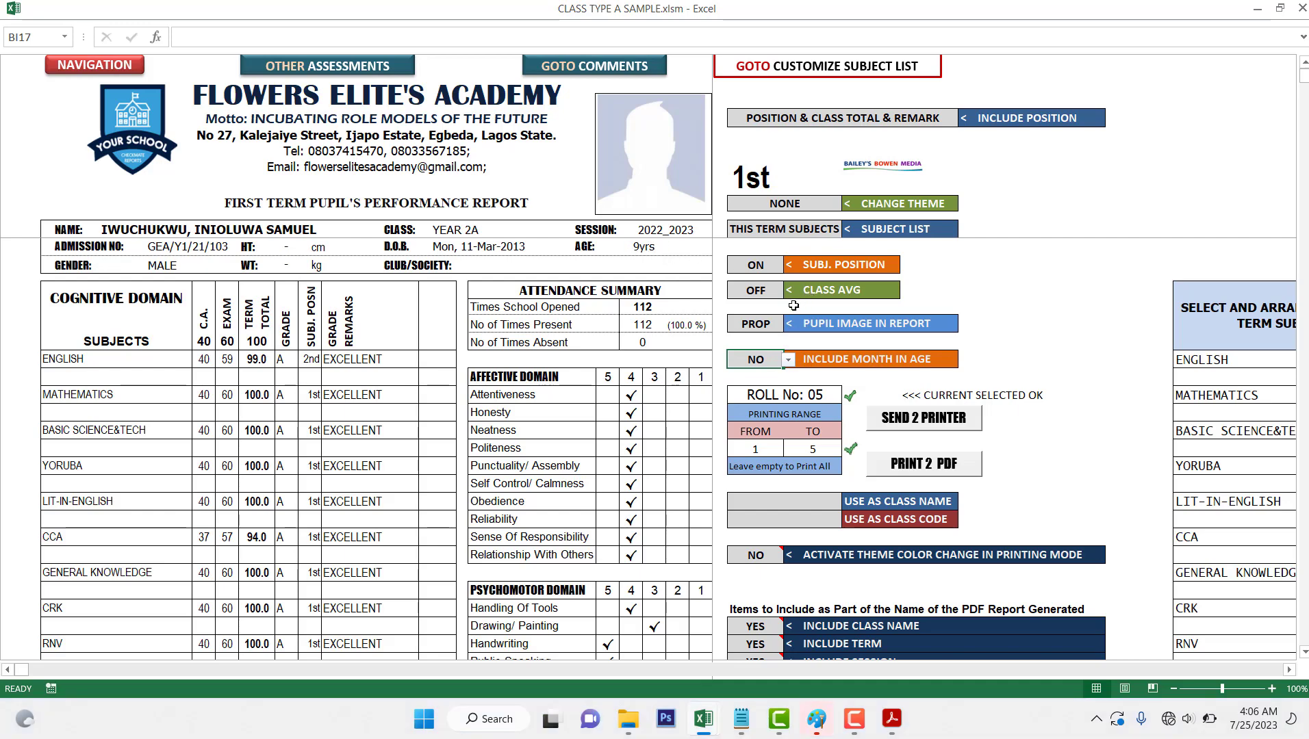
# - Toggle SUBJ. POSITION off and then back on
pyautogui.click(752, 263)
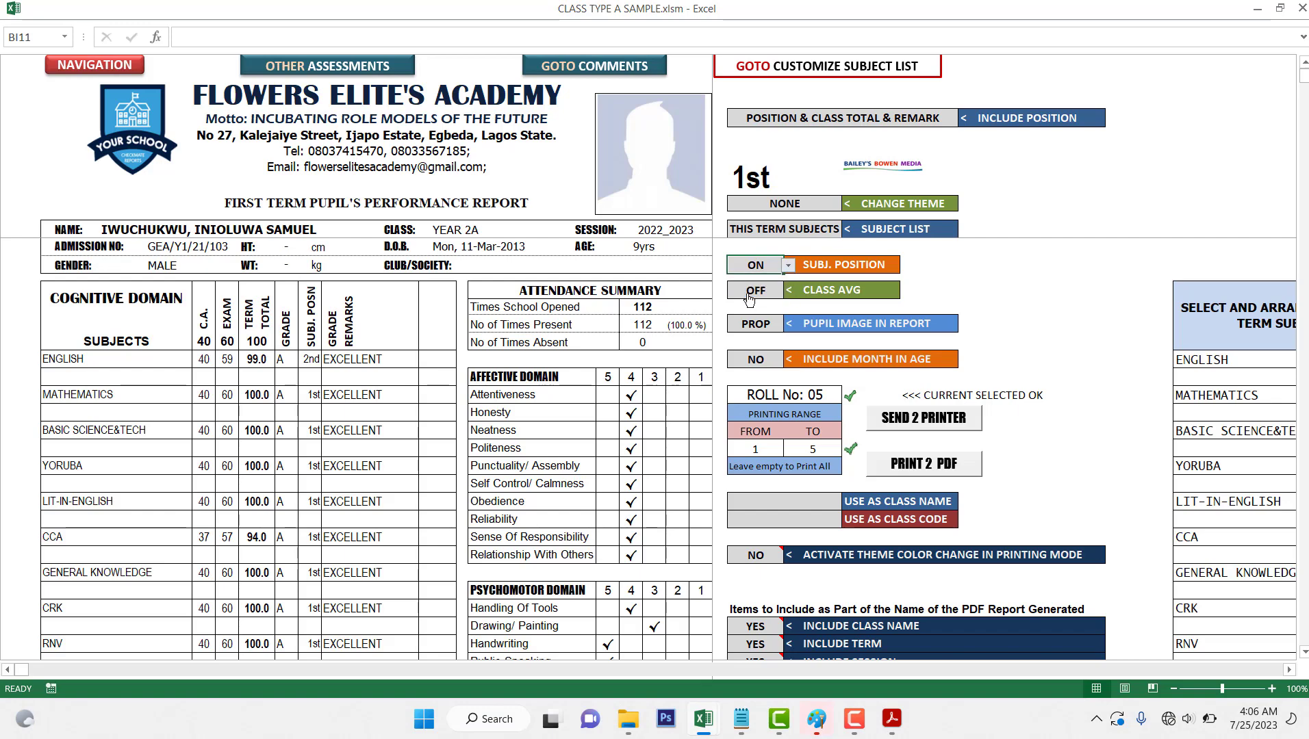
pyautogui.click(788, 265)
pyautogui.click(753, 290)
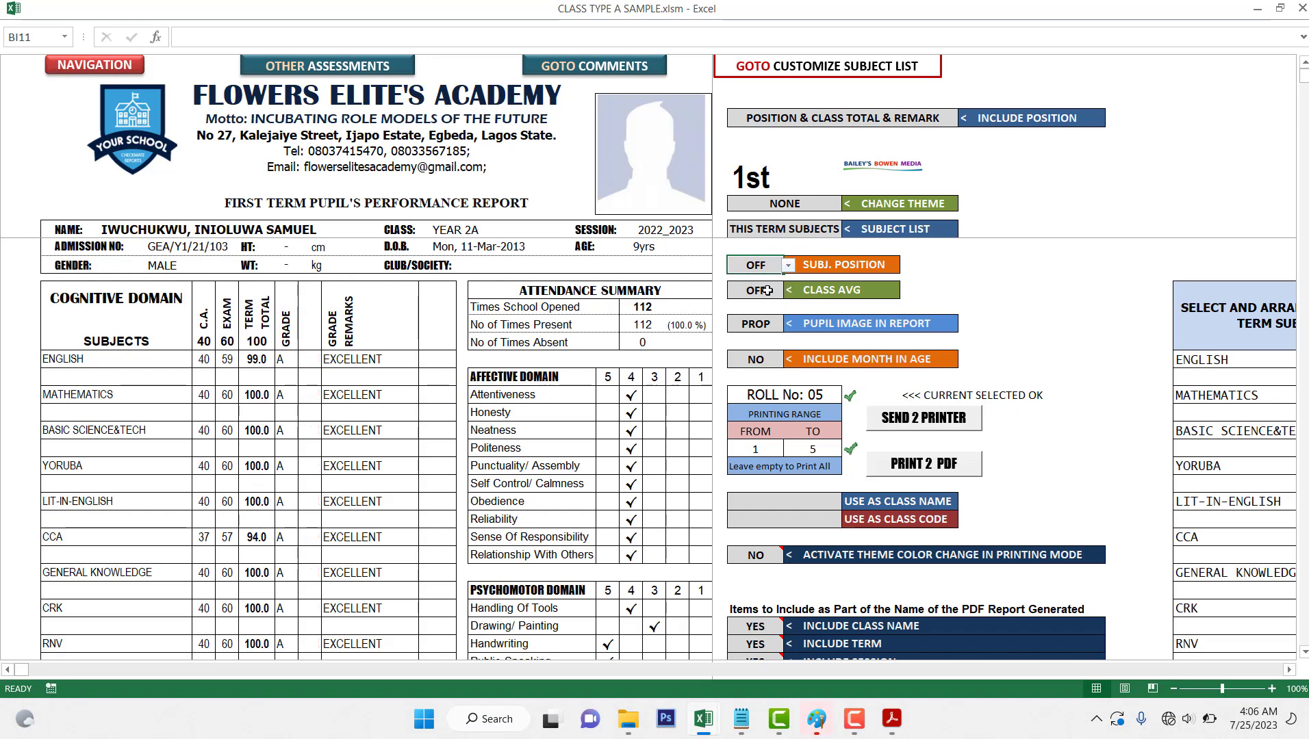
pyautogui.click(788, 264)
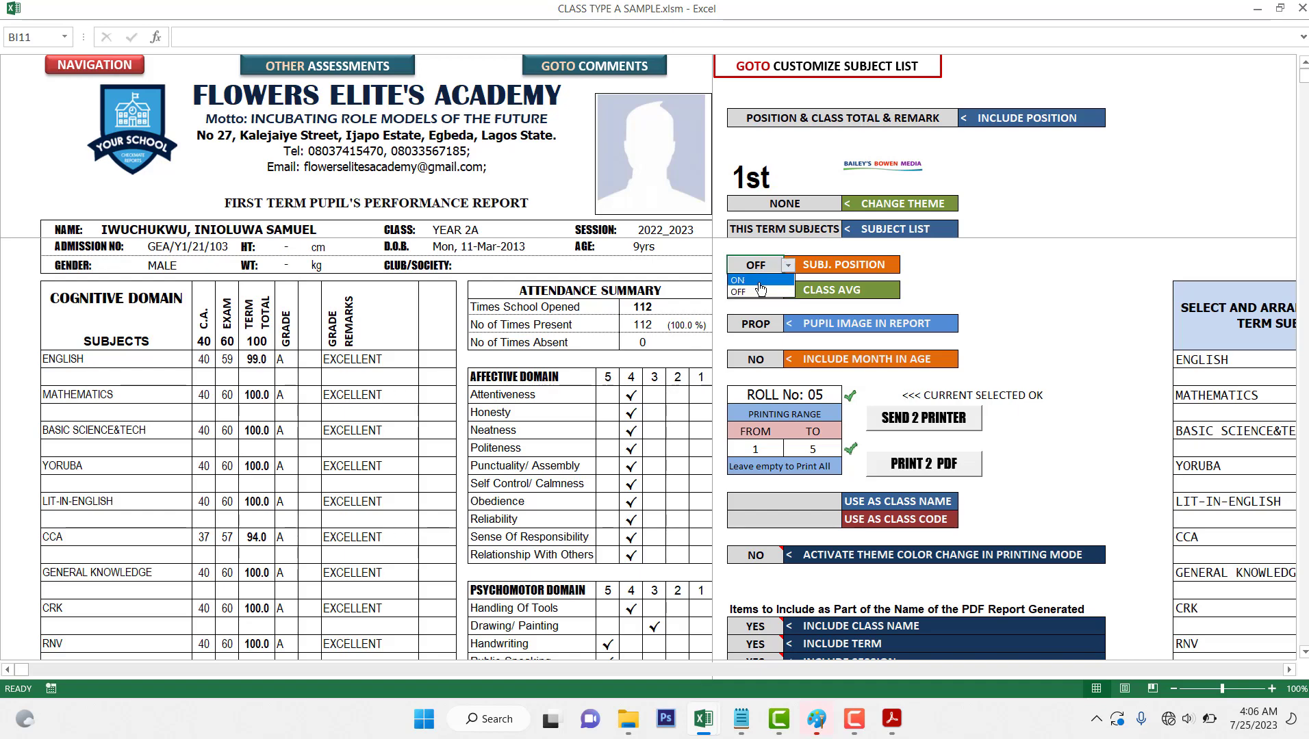
pyautogui.click(769, 277)
pyautogui.click(772, 293)
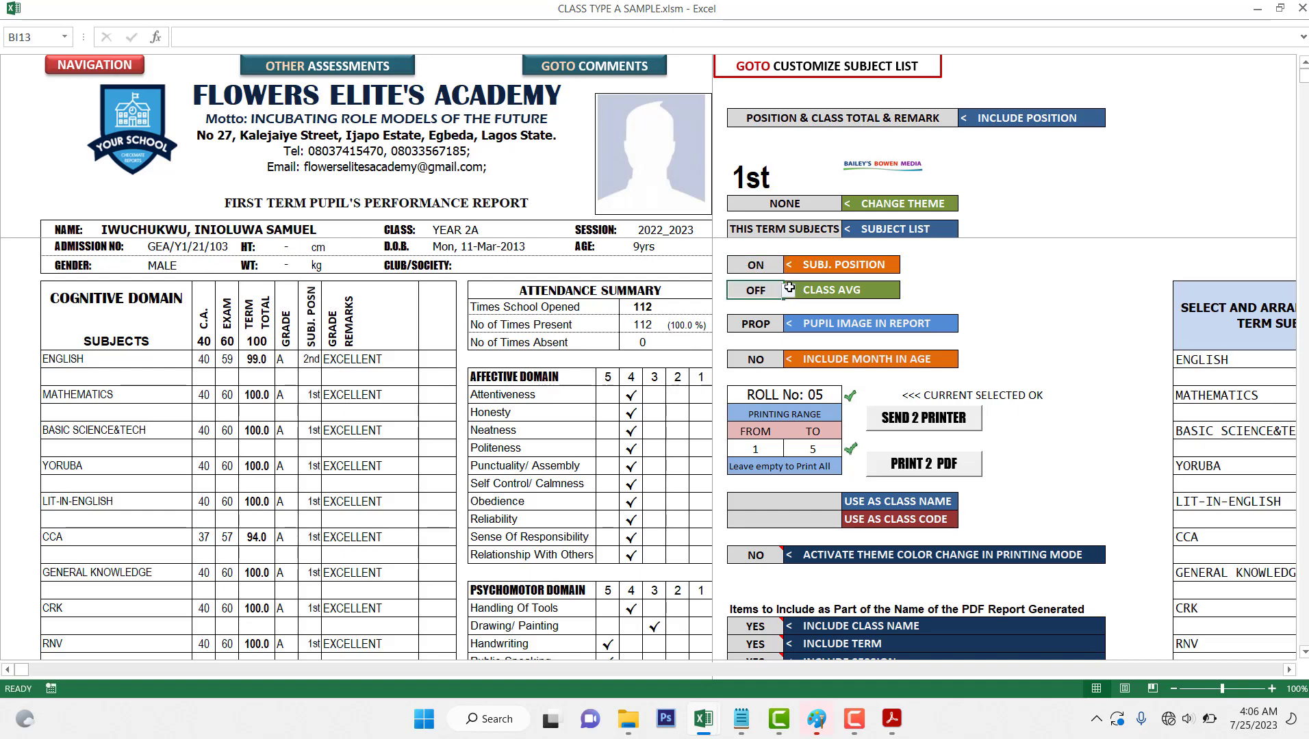
pyautogui.scroll(-2, 825, 268)
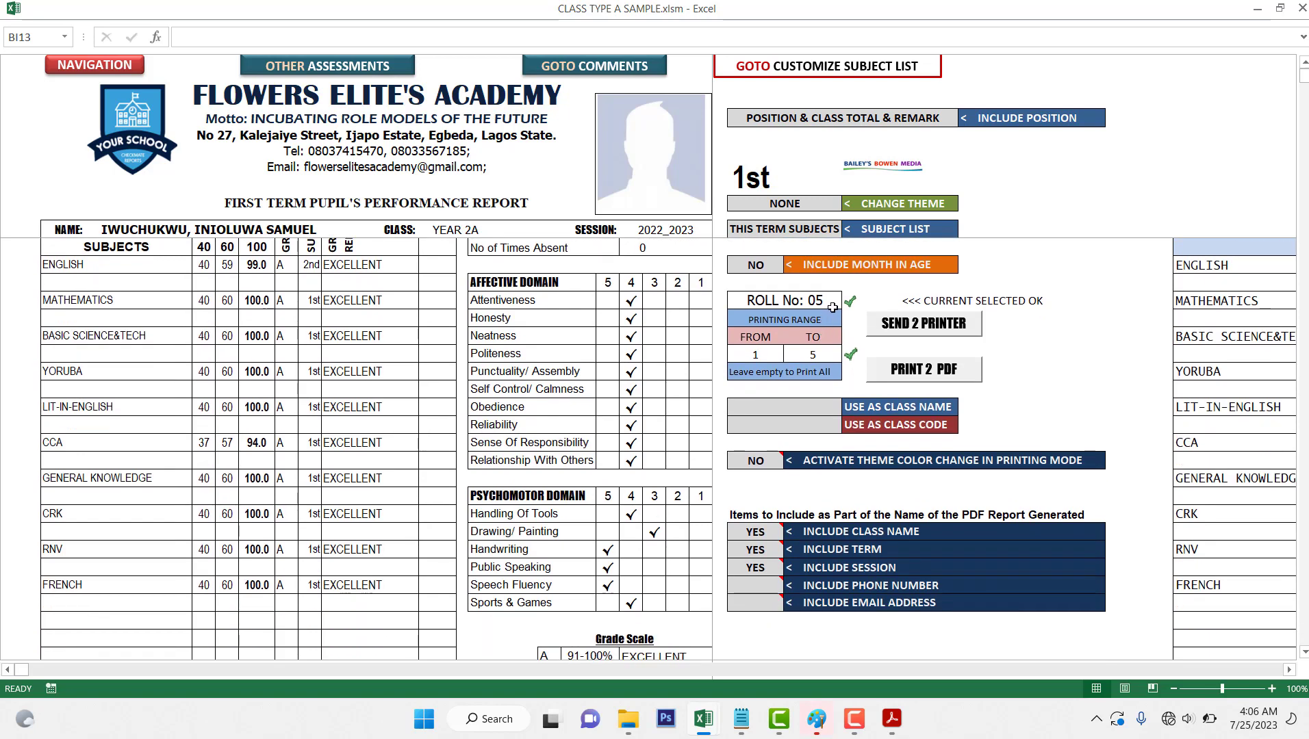
pyautogui.scroll(1, 836, 301)
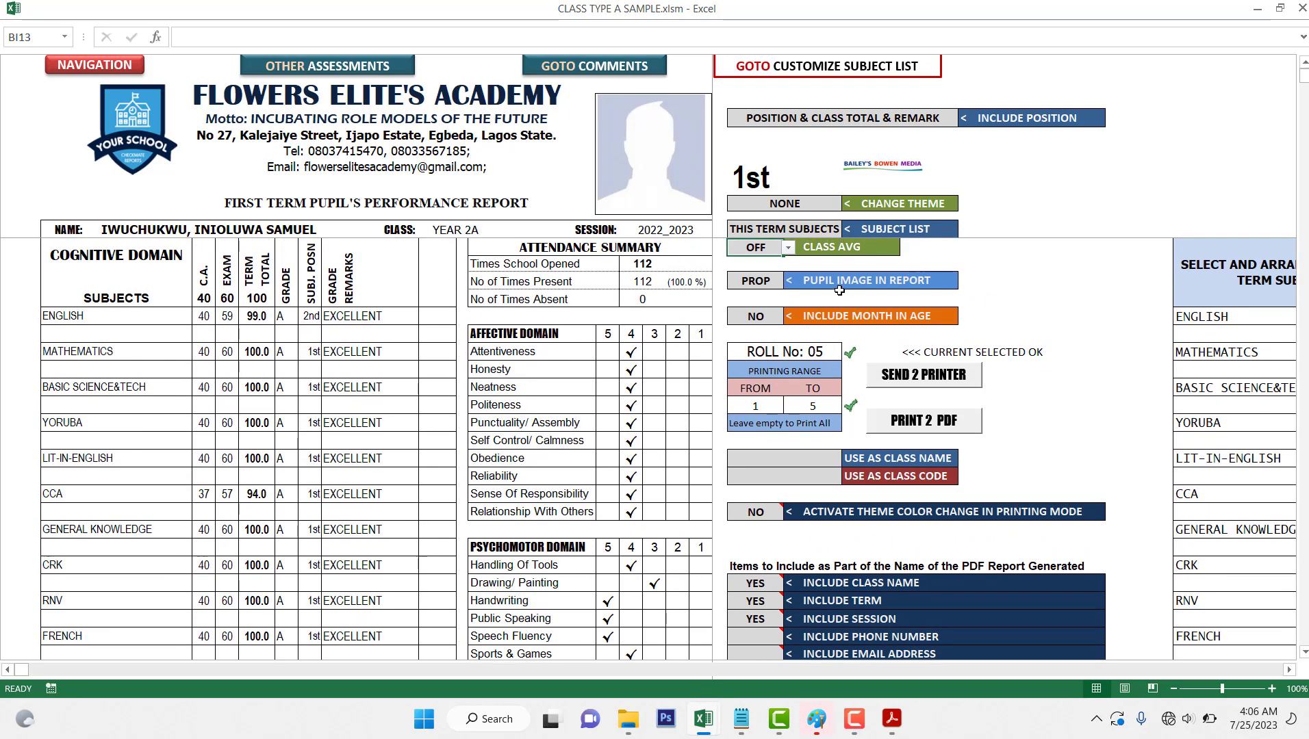
pyautogui.scroll(-2, 800, 295)
pyautogui.scroll(-1, 798, 293)
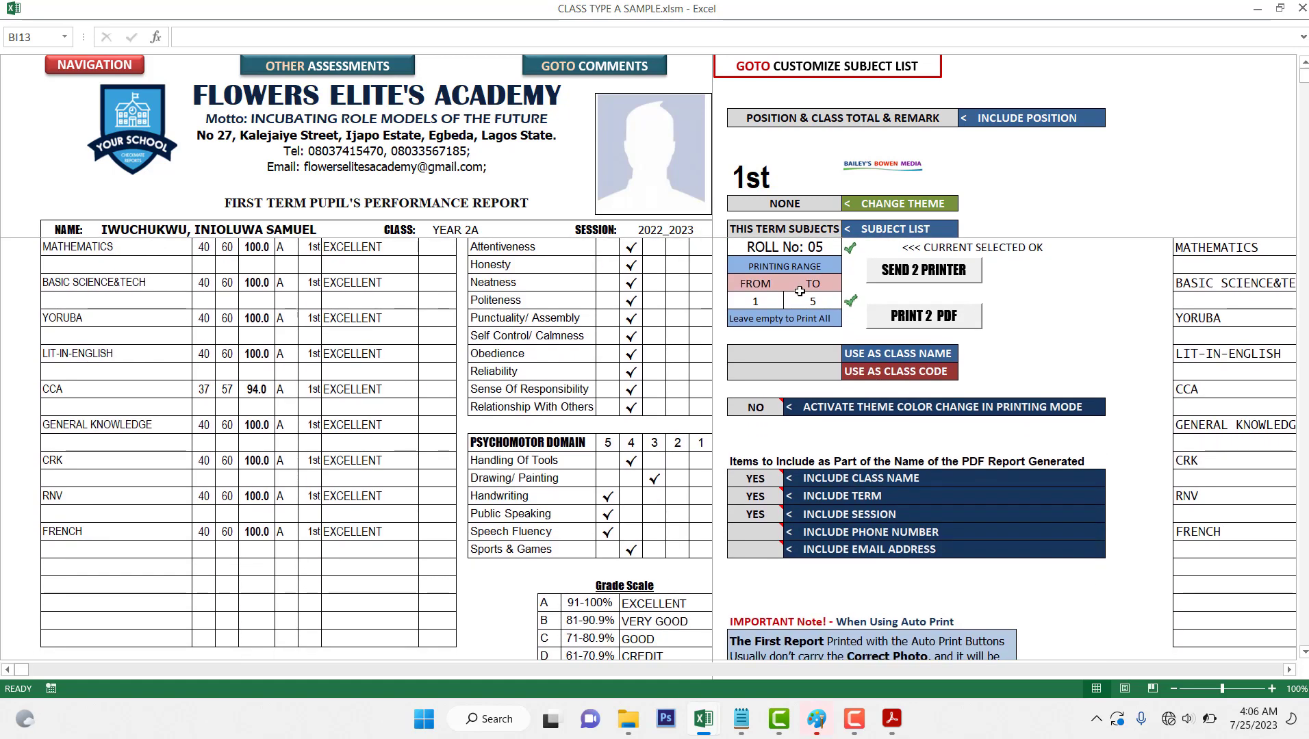
pyautogui.scroll(3, 800, 291)
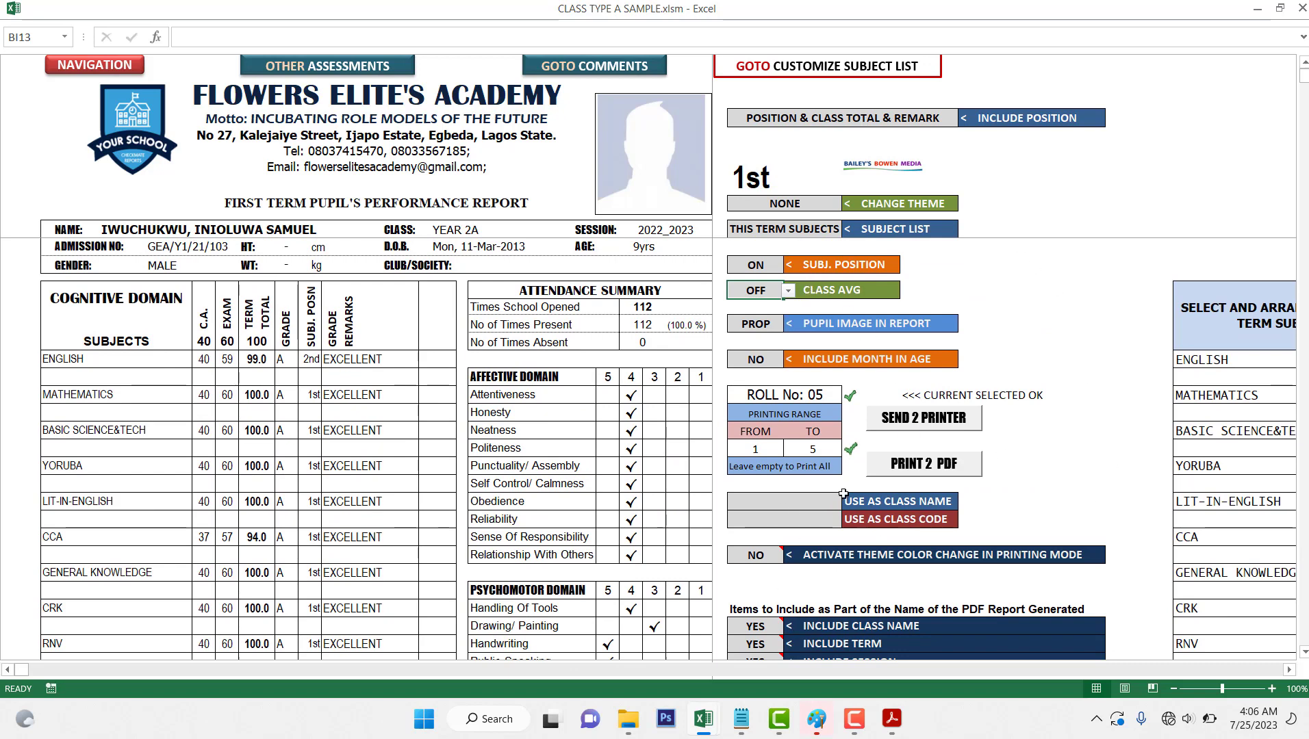
pyautogui.scroll(-1, 829, 540)
pyautogui.scroll(-1, 831, 517)
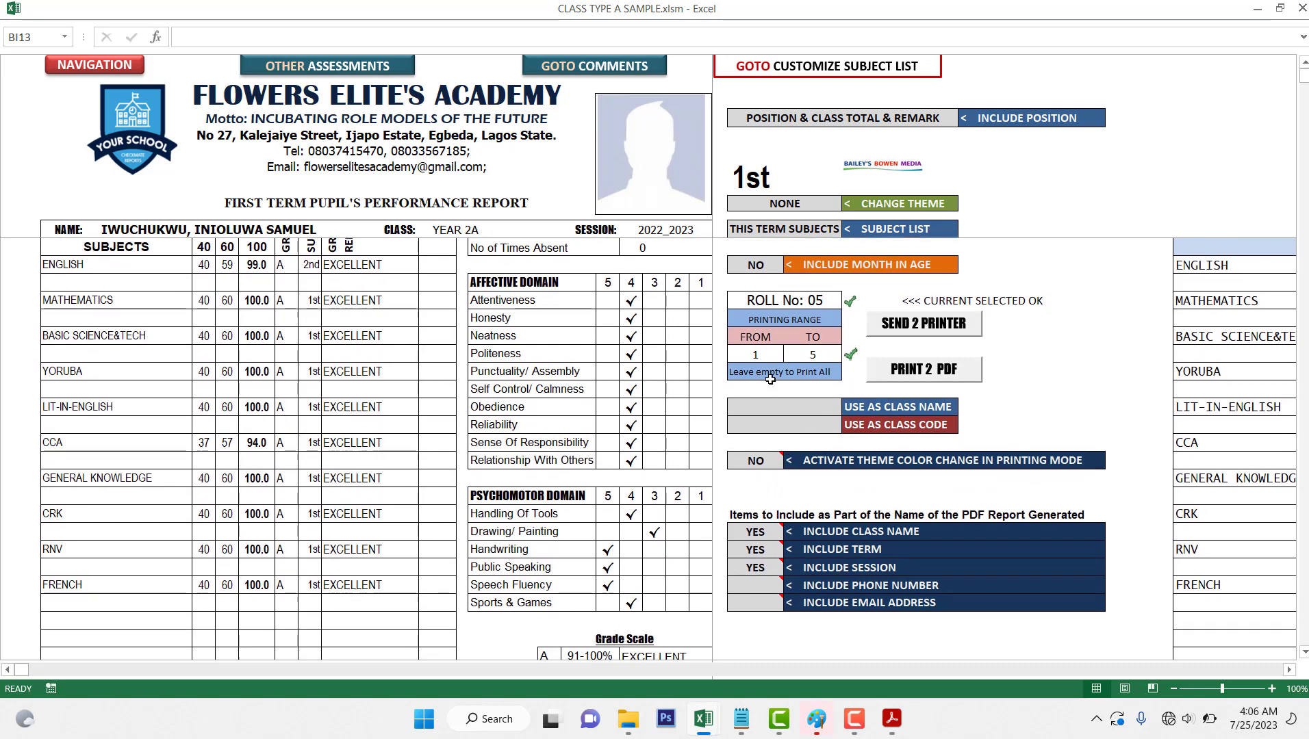
pyautogui.scroll(-1, 791, 397)
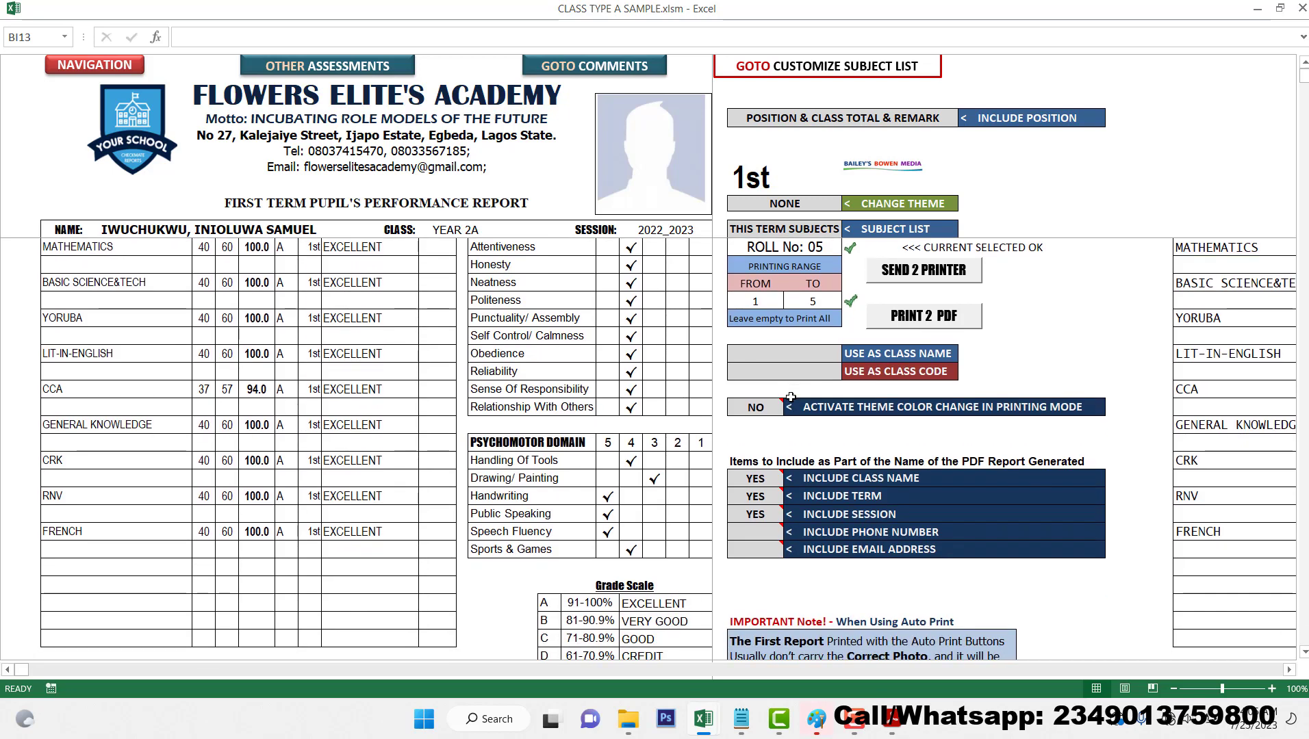
pyautogui.scroll(-3, 791, 397)
pyautogui.scroll(-2, 790, 397)
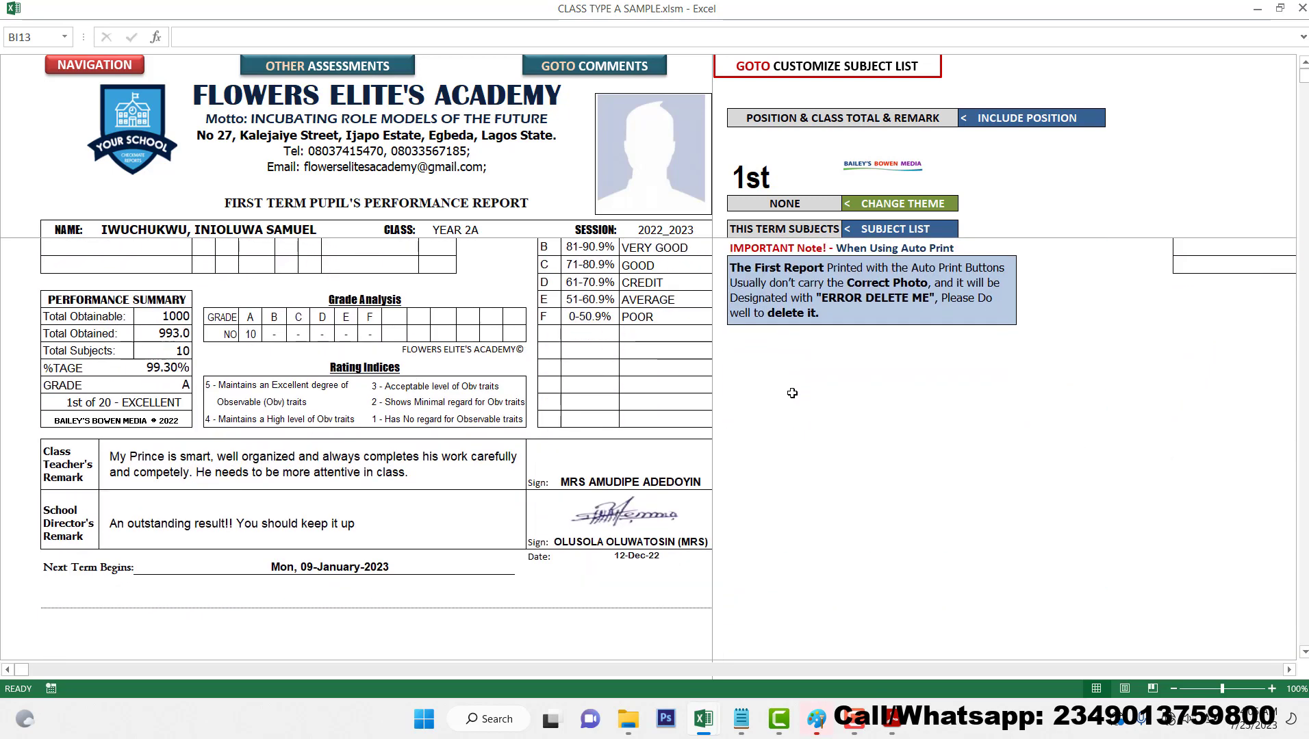
pyautogui.scroll(1, 792, 394)
pyautogui.scroll(5, 792, 393)
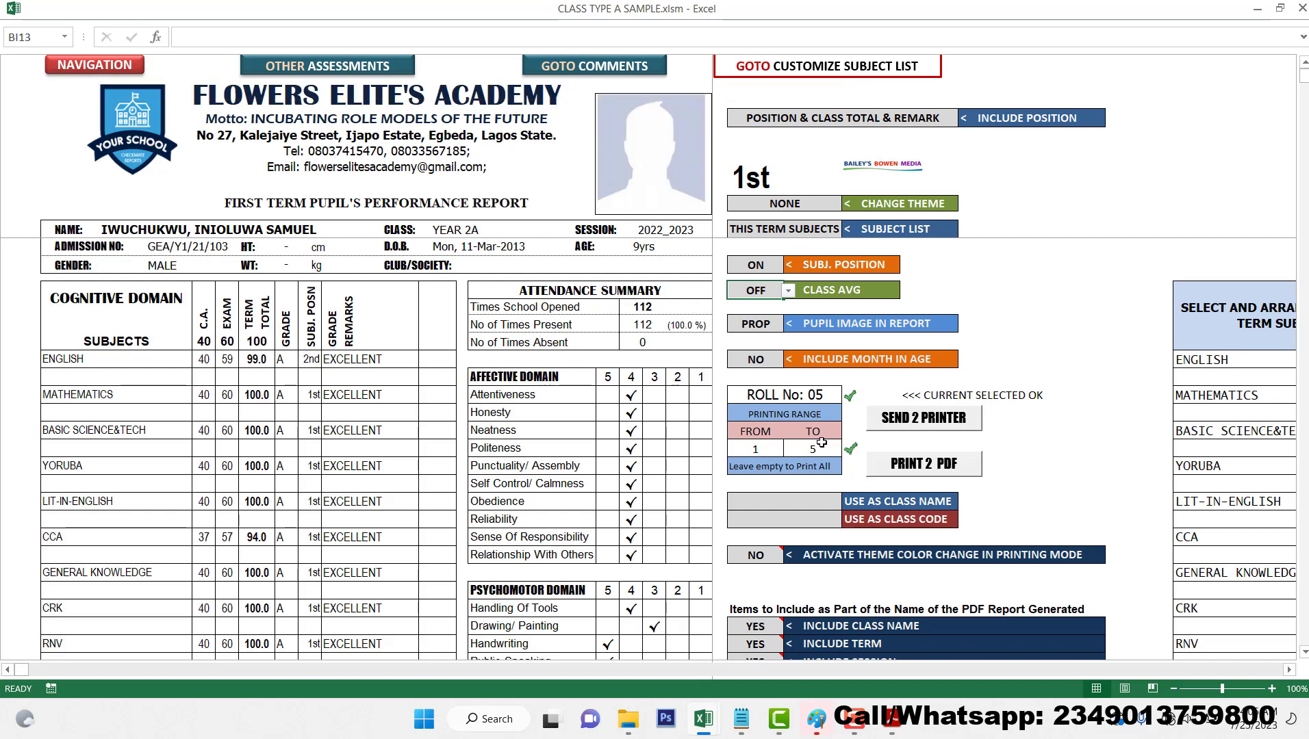
# - Clear the printing range and set both FROM and TO to 6
pyautogui.moveTo(752, 447); pyautogui.dragTo(827, 449)
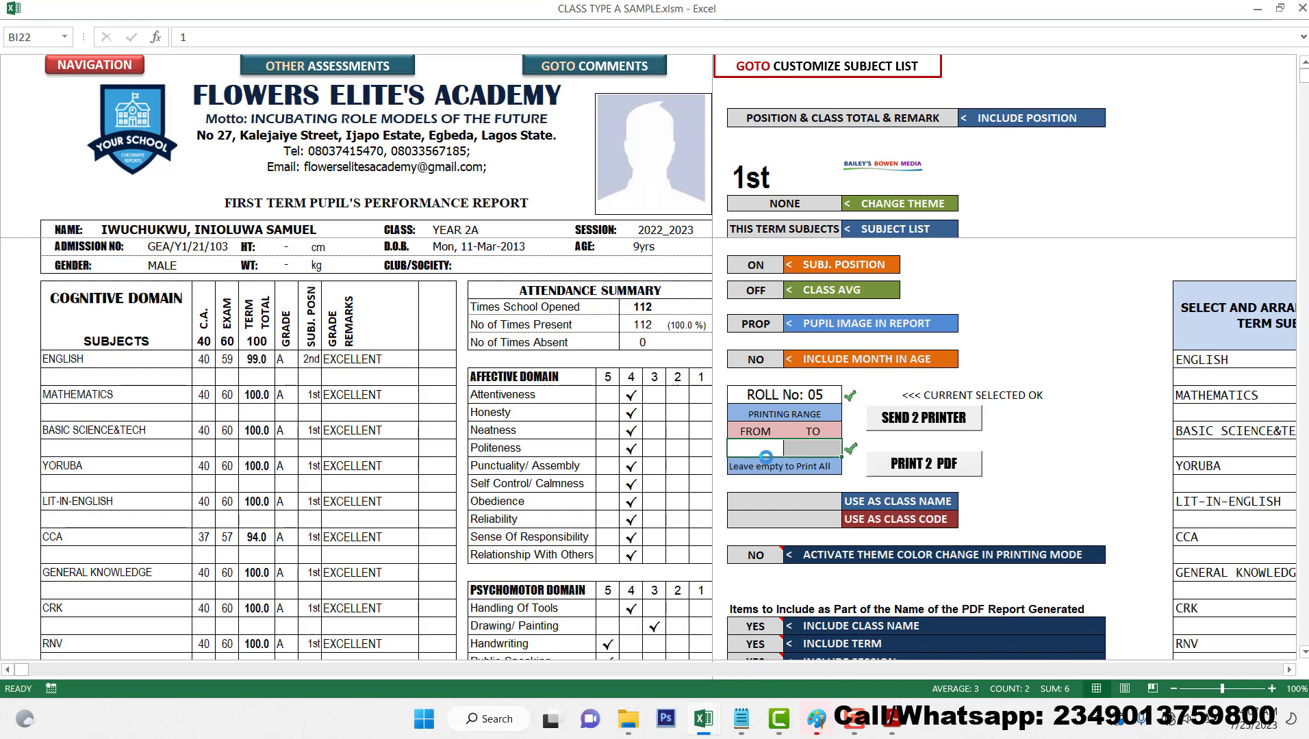
pyautogui.press('Delete')
pyautogui.click(766, 456)
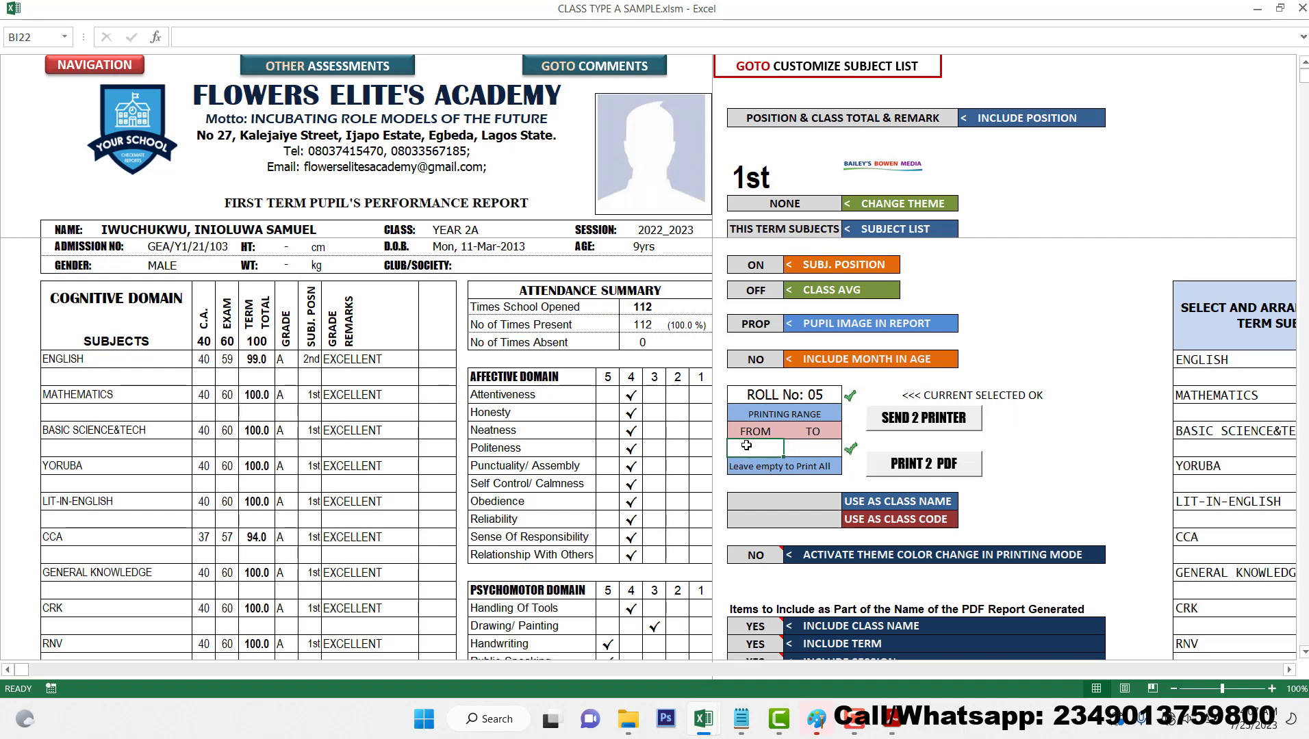
pyautogui.write('6')
pyautogui.click(808, 452)
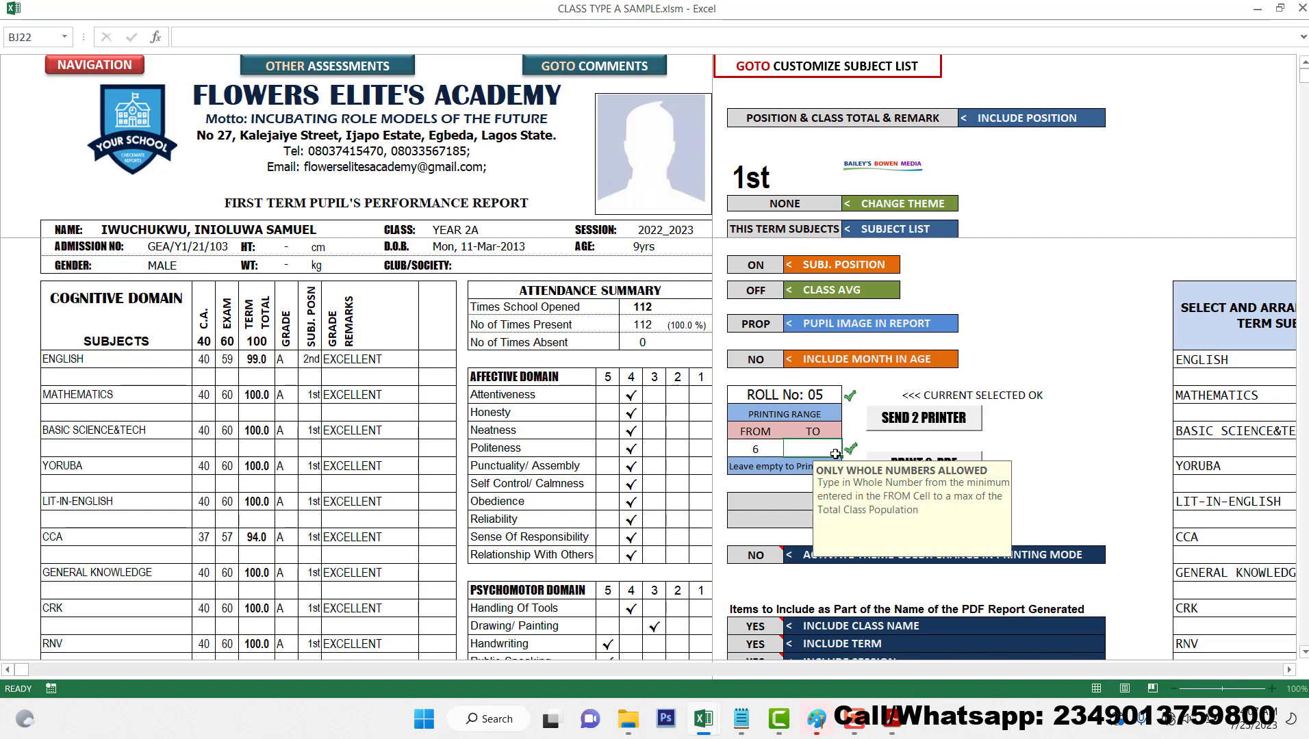
pyautogui.write('6')
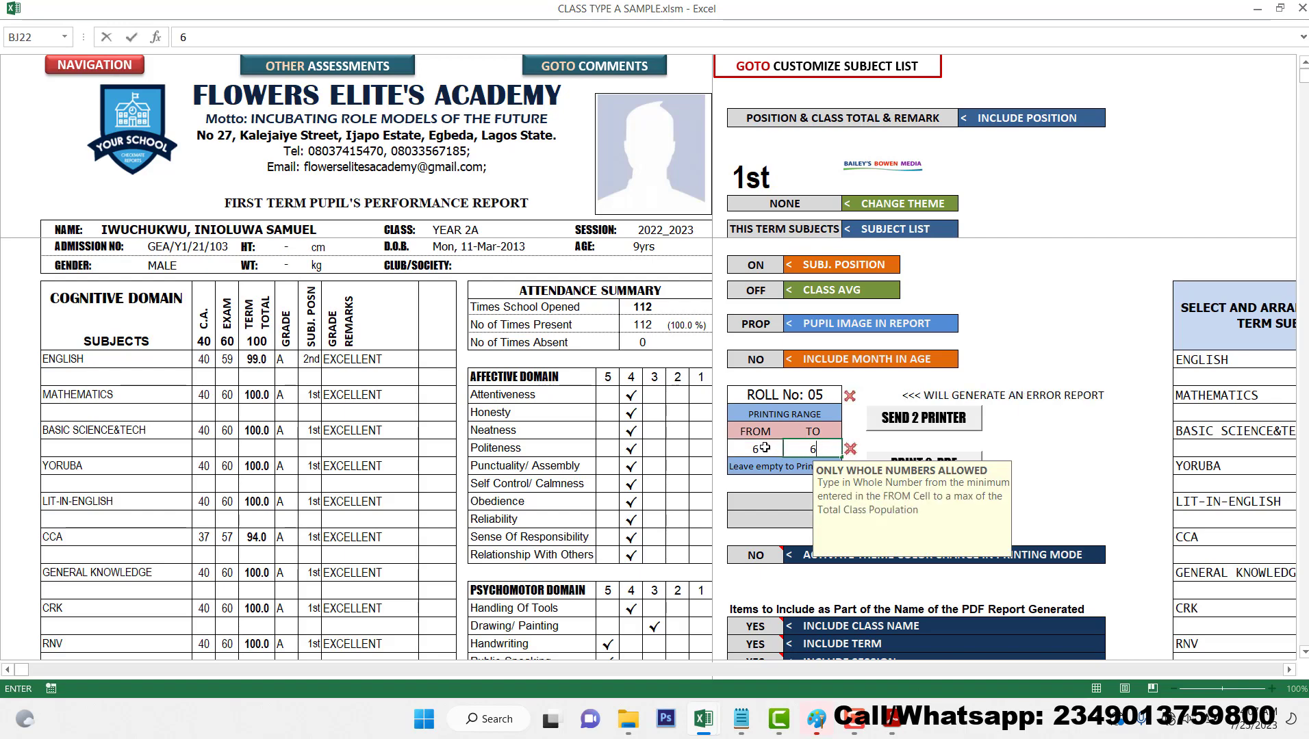
pyautogui.click(765, 448)
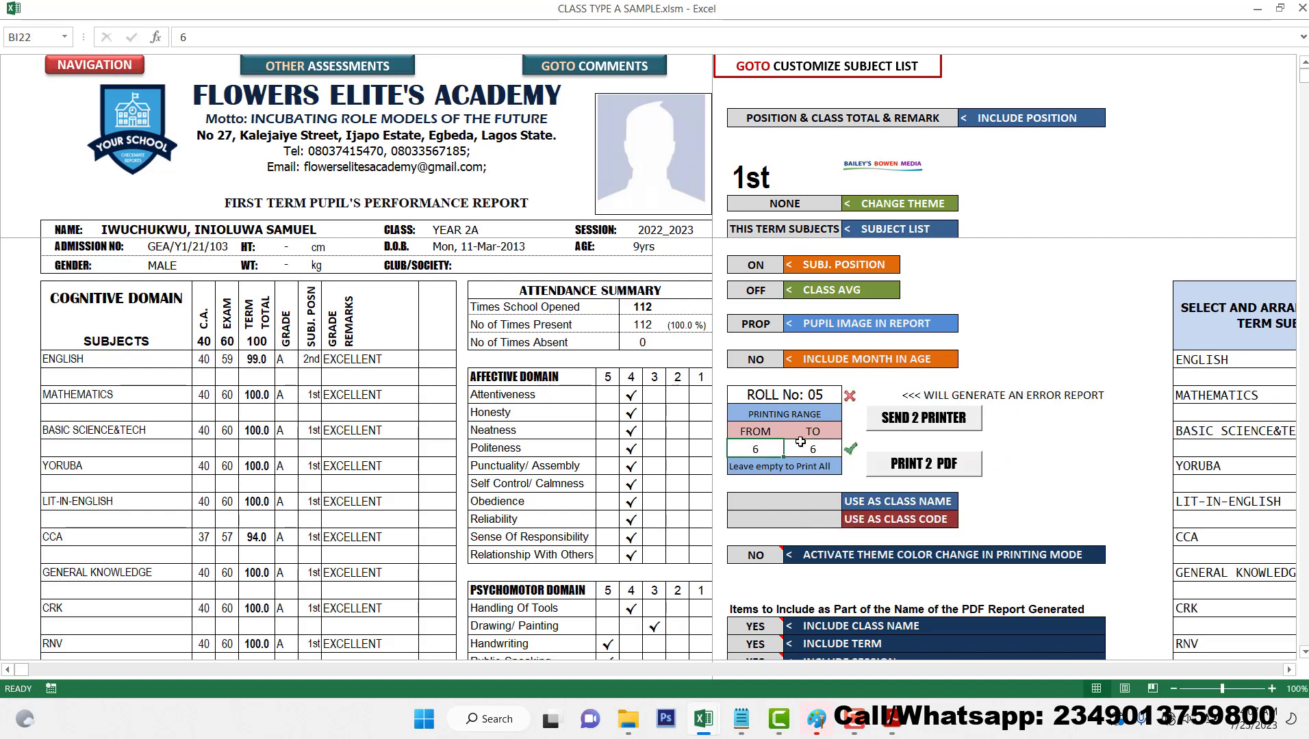
# - Load the roll 06 pupil's report card from the NAME dropdown
pyautogui.click(297, 228)
pyautogui.hotkey('alt', 'Down')
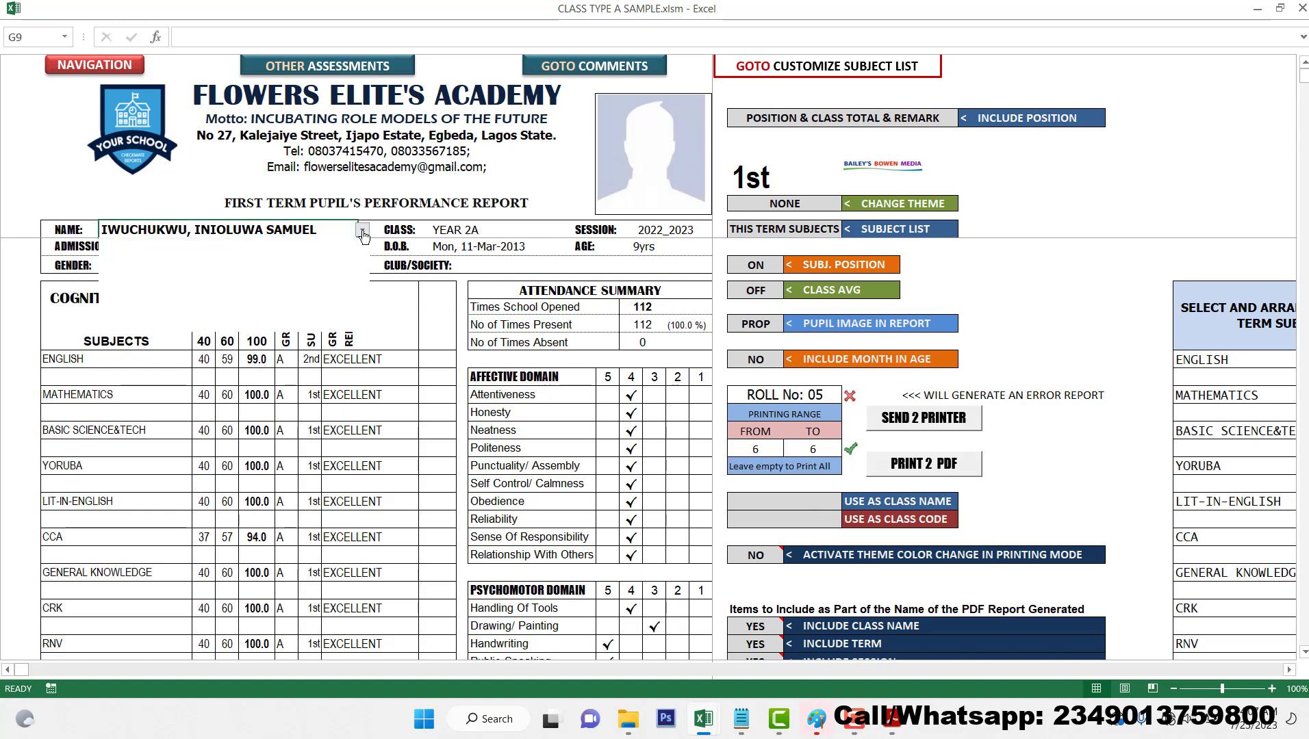
pyautogui.click(286, 257)
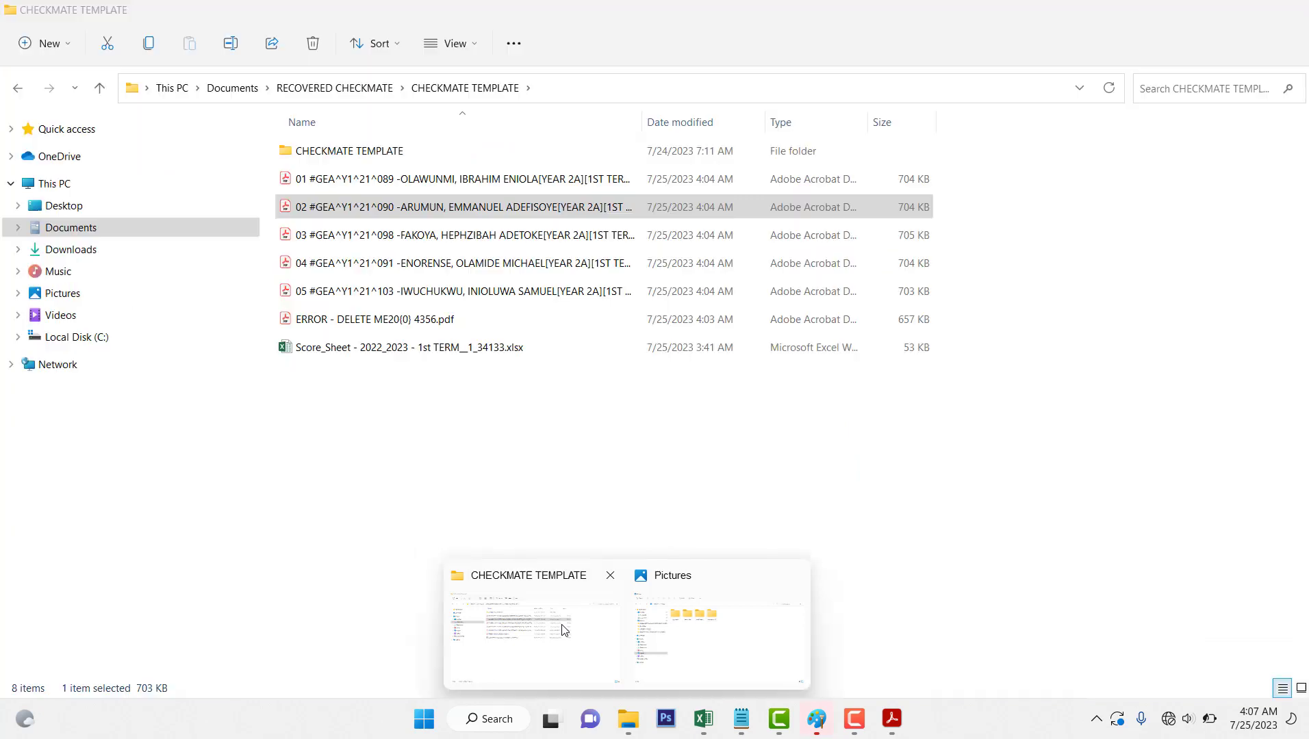
# - Check the CHECKMATE TEMPLATE folder's ERROR - DELETE ME20(0) 4356.pdf file, then minimize the folder
pyautogui.click(583, 619)
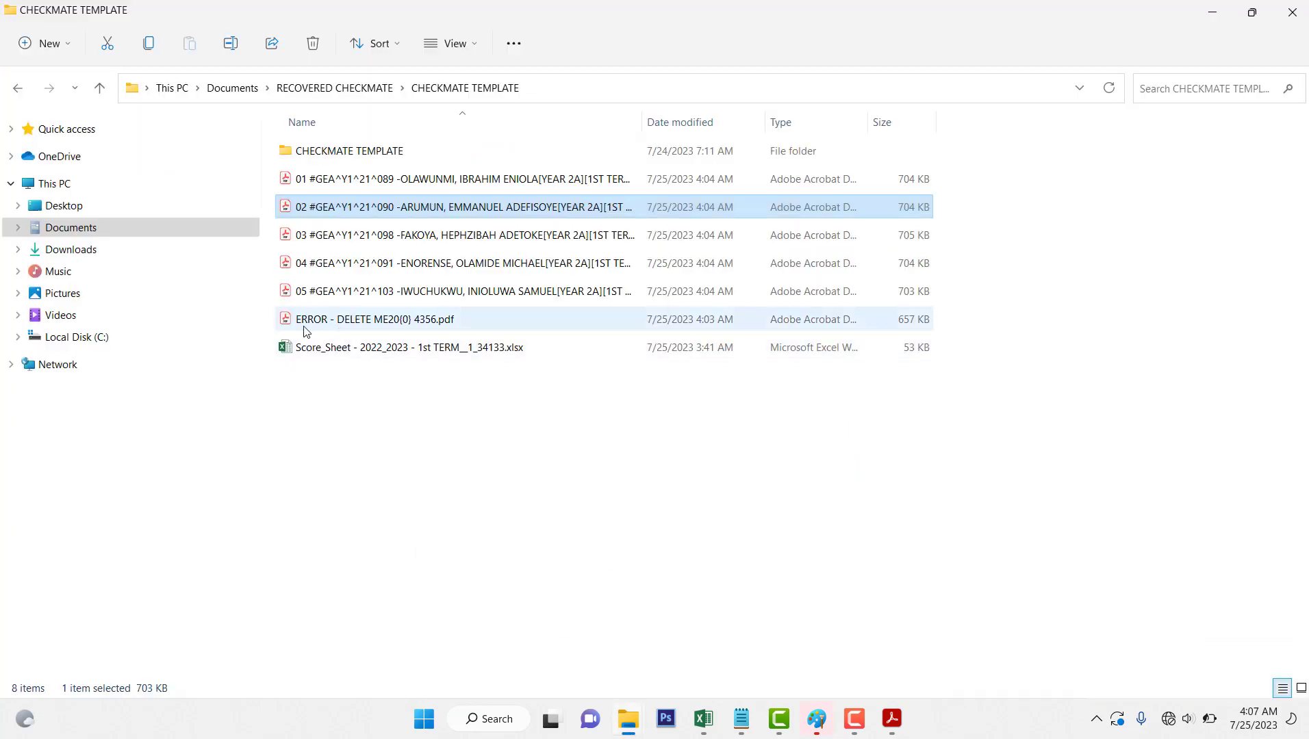
pyautogui.click(382, 324)
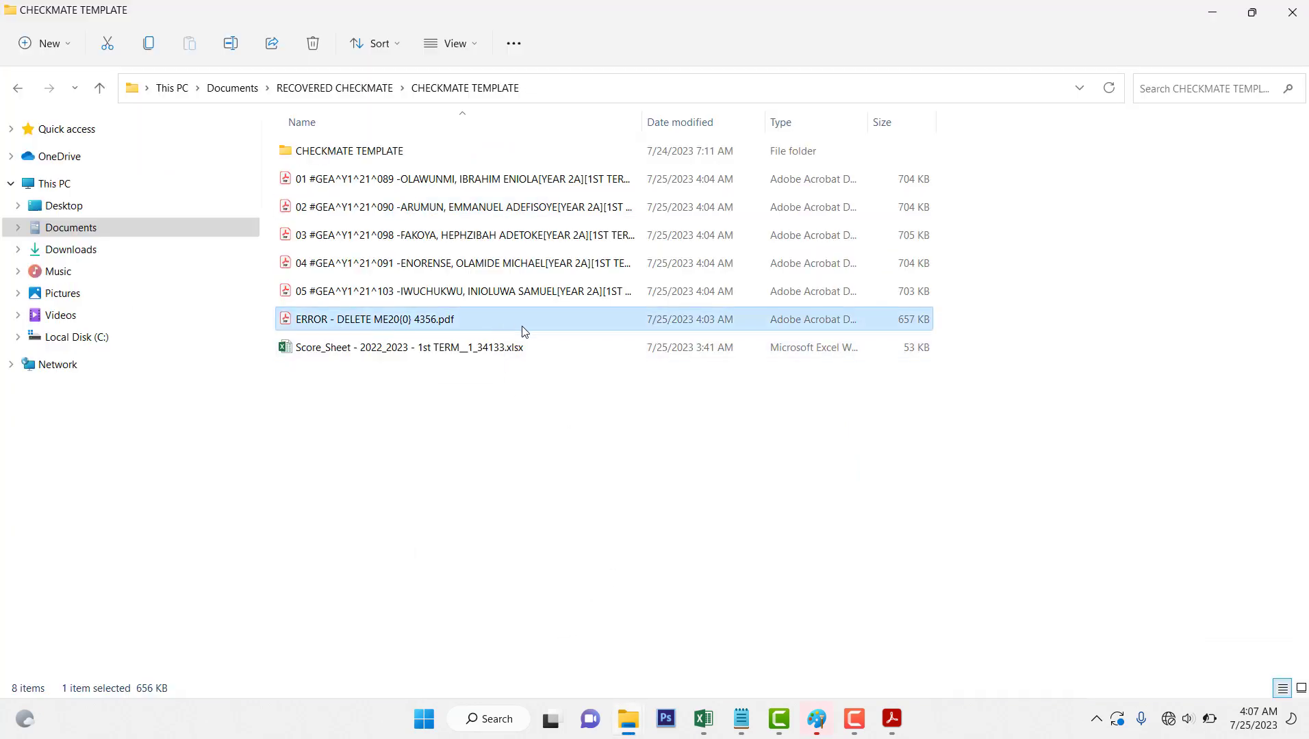
pyautogui.click(1219, 13)
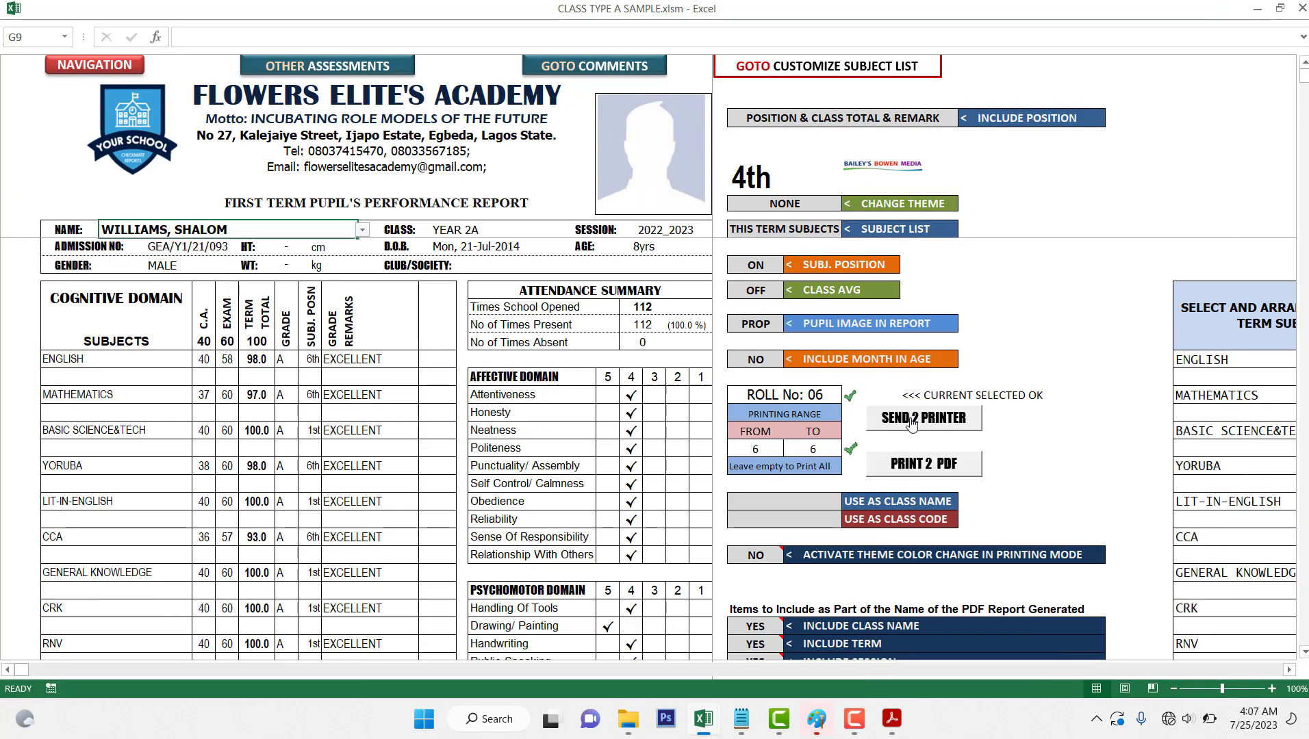
# - Export the roll 06 report card as a PDF into the CHECKMATE TEMPLATE folder
pyautogui.click(910, 467)
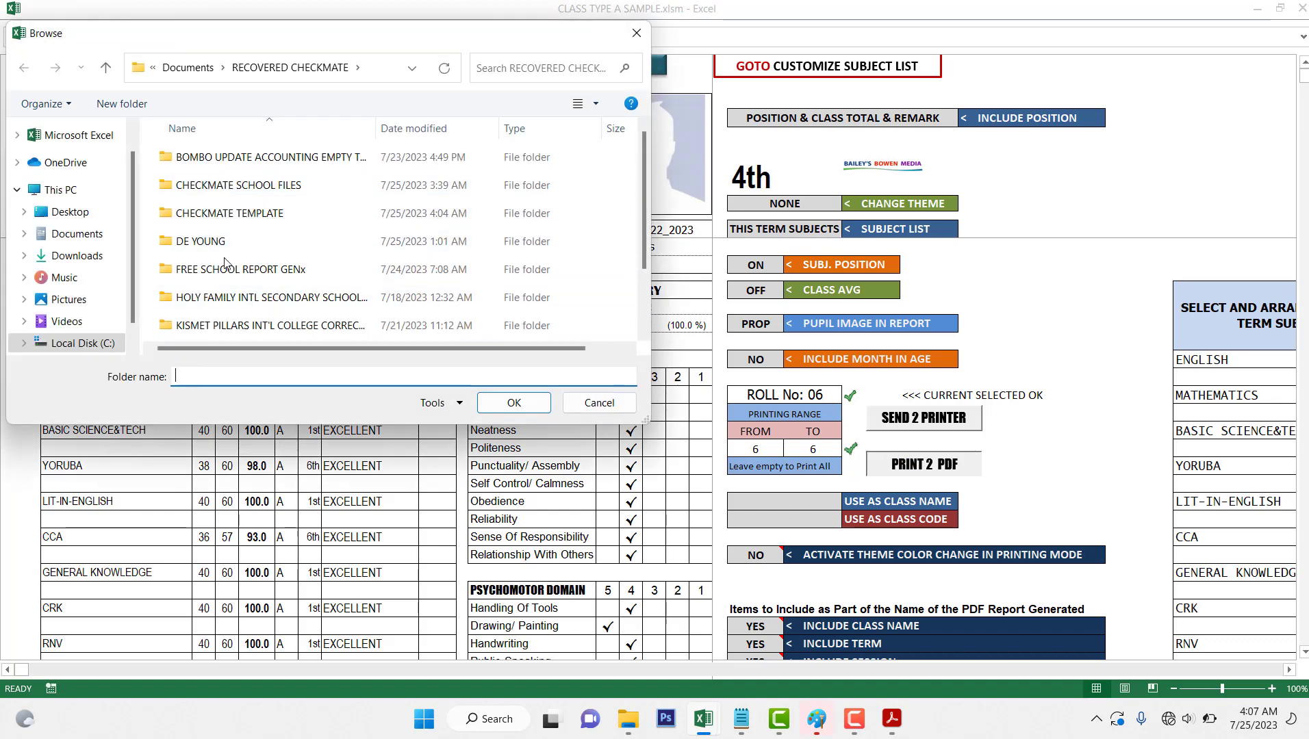
pyautogui.click(226, 213)
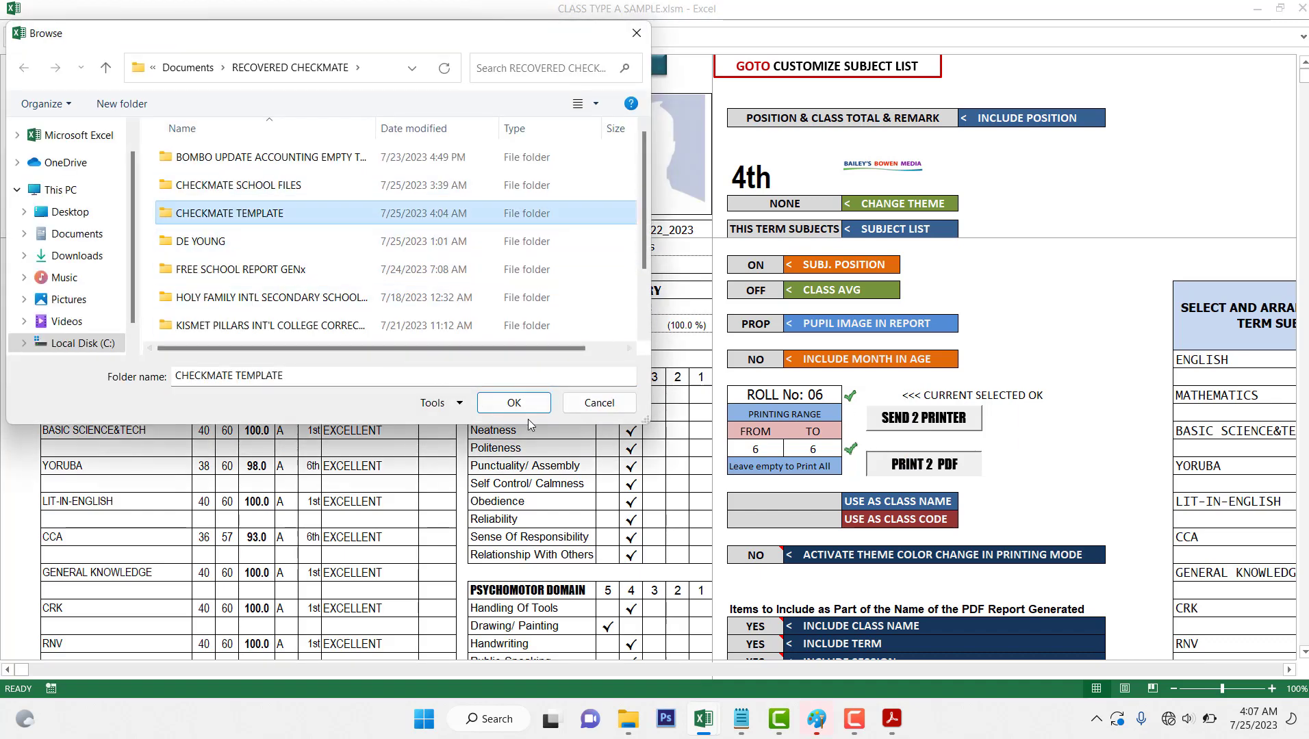
pyautogui.click(514, 403)
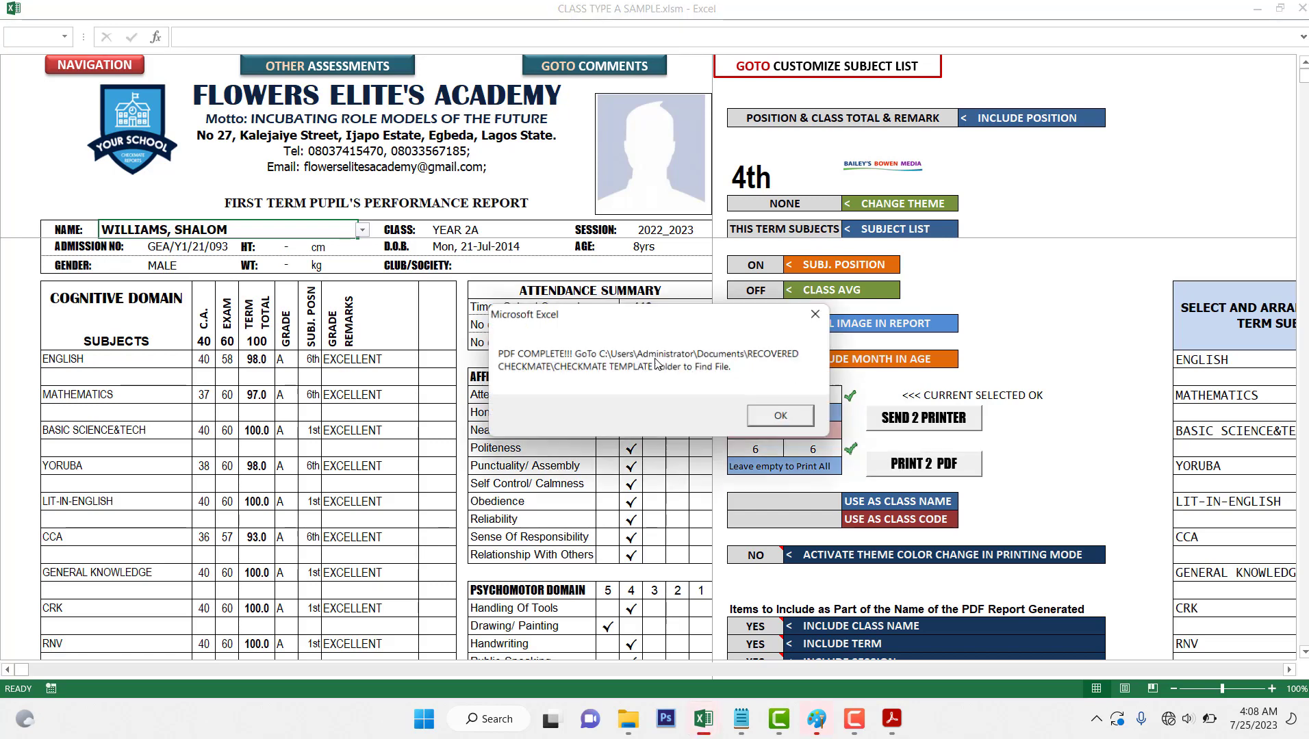
pyautogui.click(789, 418)
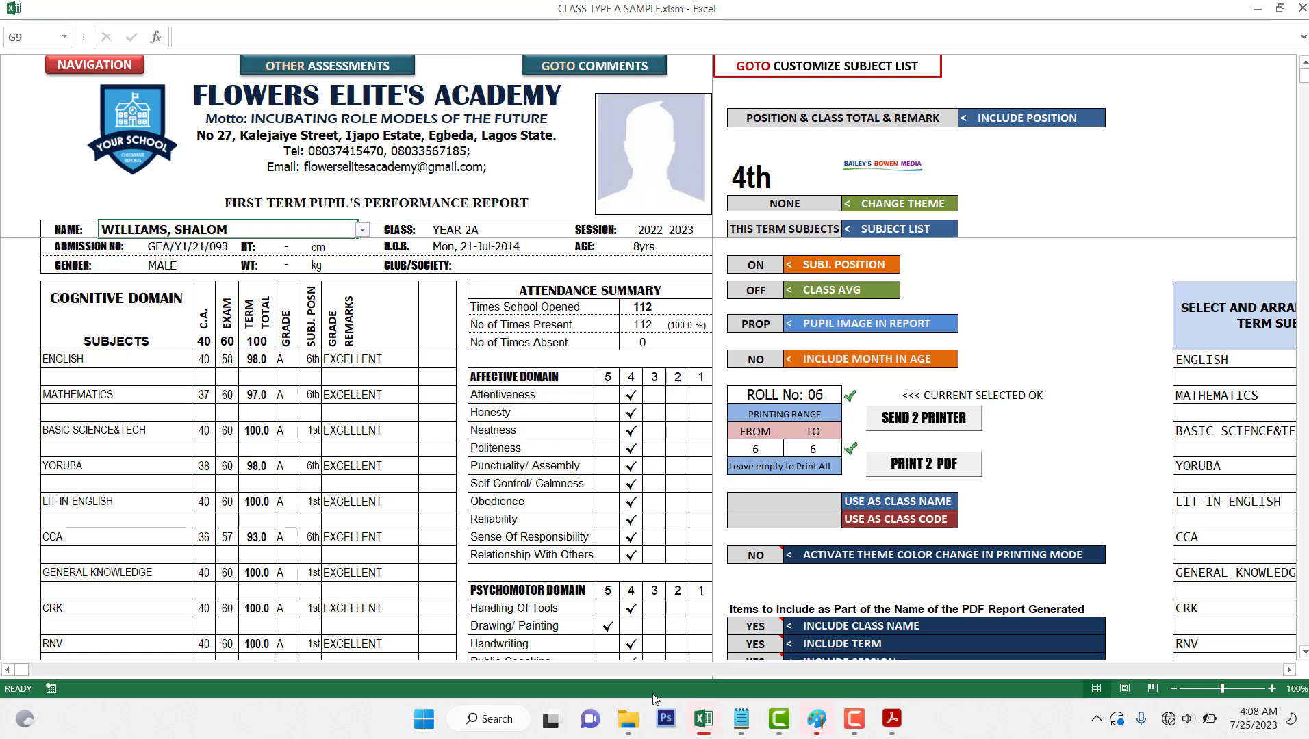
# - Show the CHECKMATE TEMPLATE folder and select the new roll 06 PDF
pyautogui.moveTo(629, 715)
pyautogui.click(568, 630)
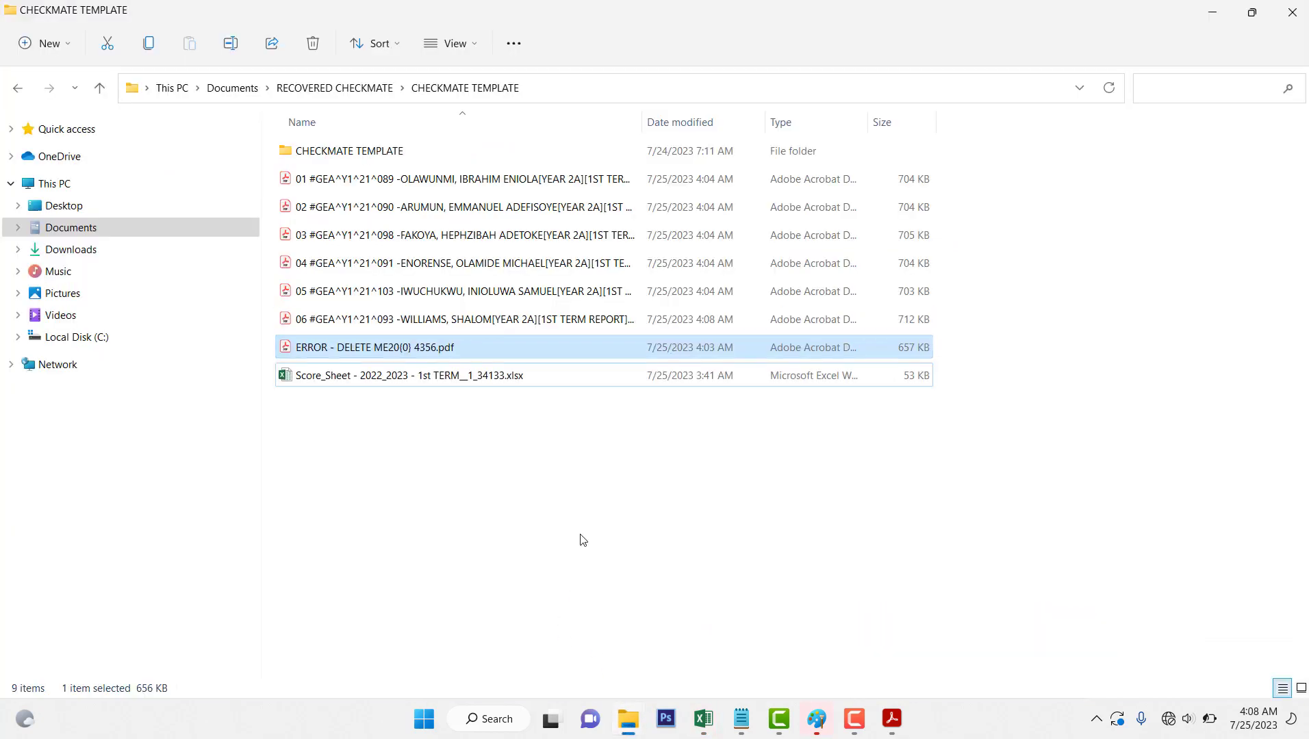
pyautogui.click(347, 320)
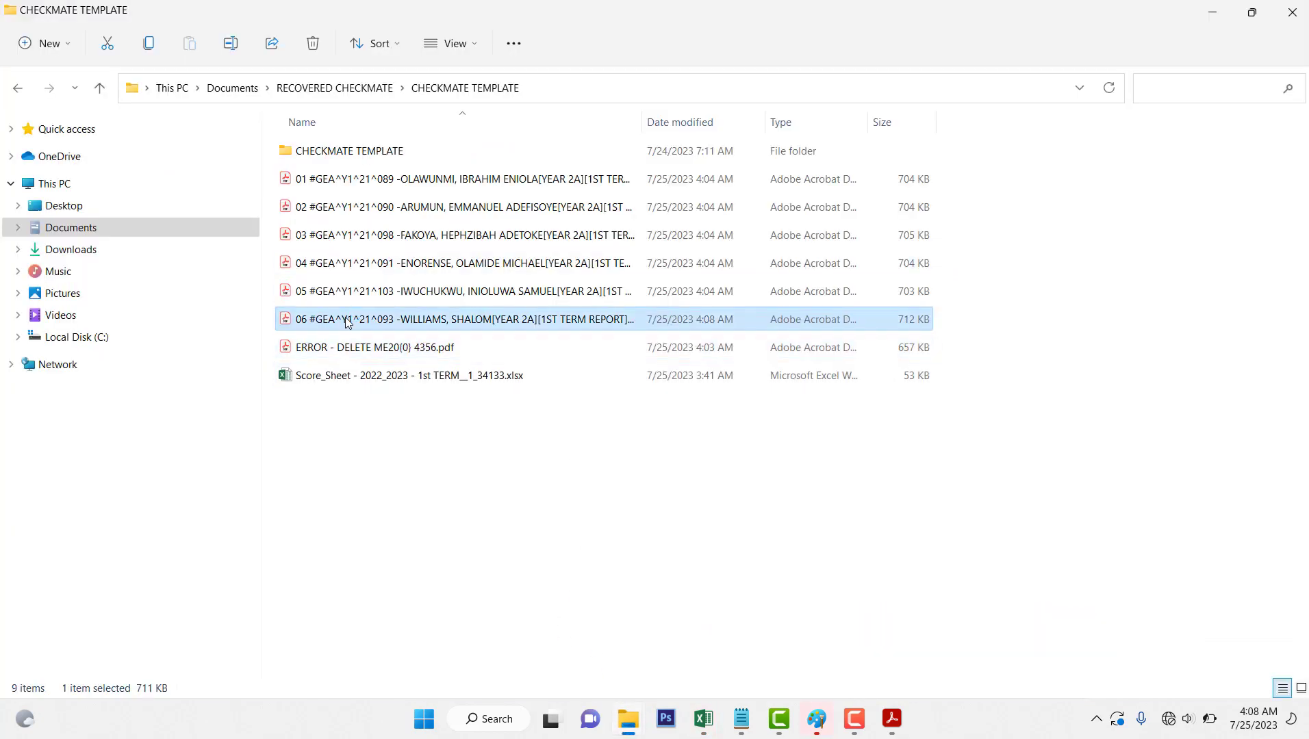
# - Open the roll 06 report PDF in Acrobat and set the view to Fit One Full Page
pyautogui.doubleClick(347, 320)
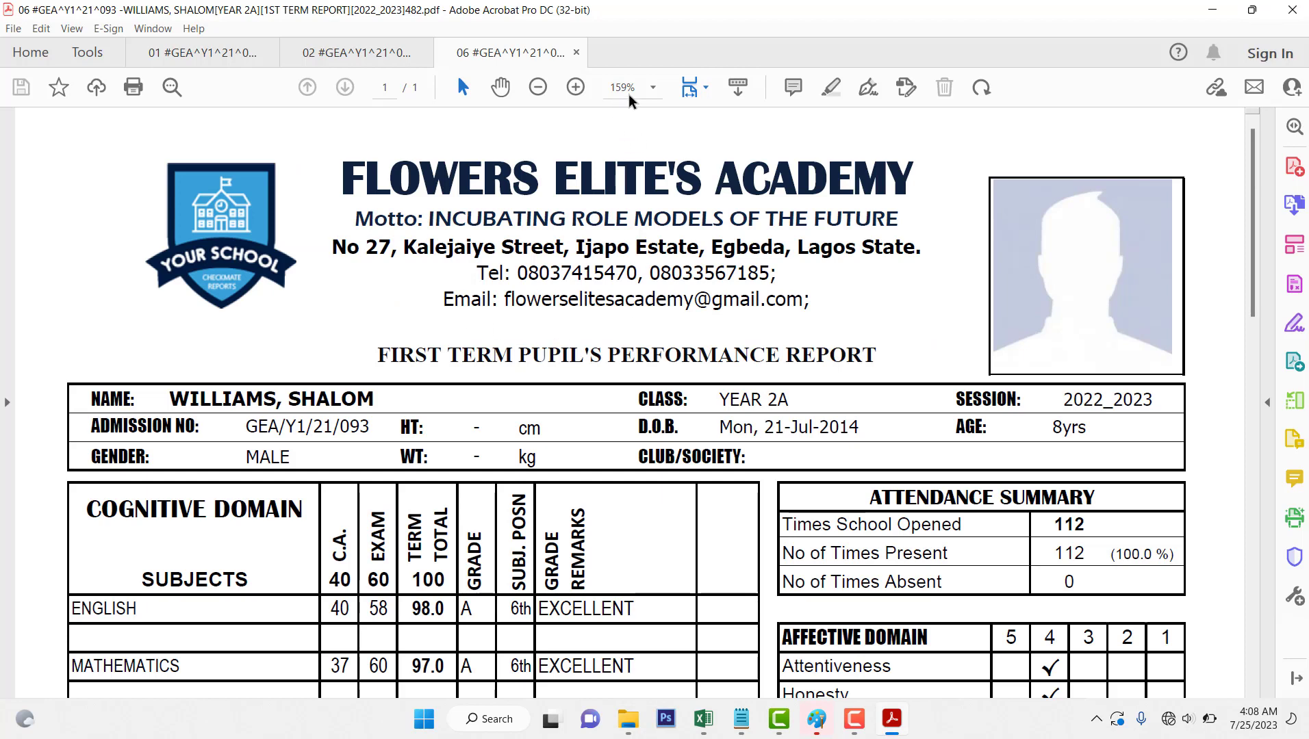
pyautogui.click(684, 87)
pyautogui.click(727, 139)
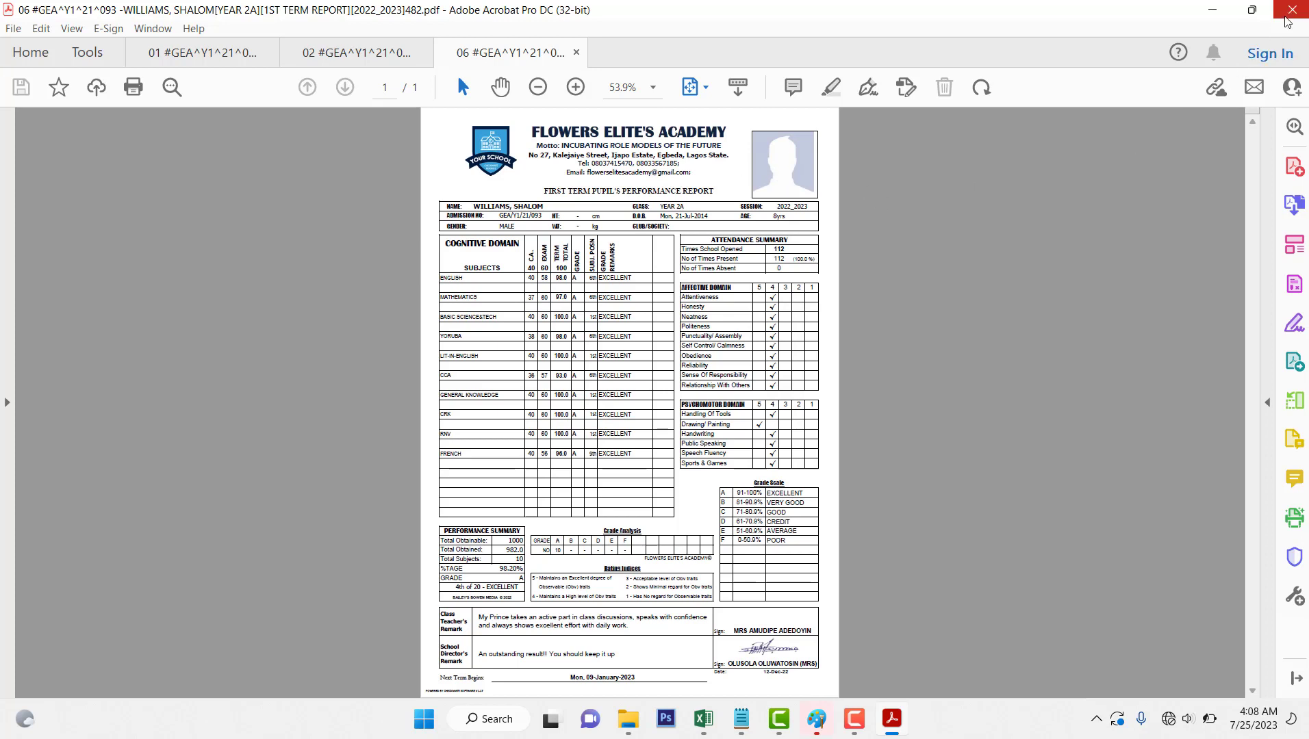
# - Minimize Acrobat and return to the CLASS TYPE A SAMPLE workbook's roll 06 report card
pyautogui.click(1212, 10)
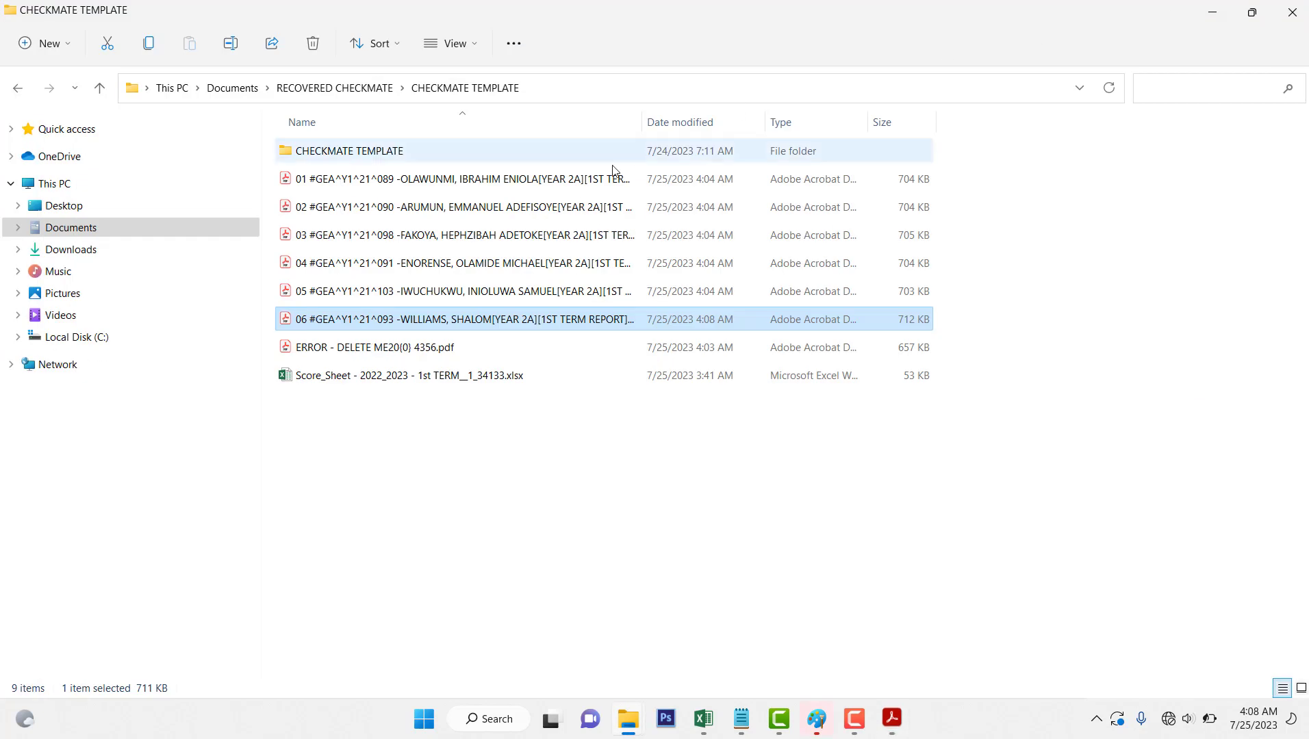
pyautogui.moveTo(817, 719)
pyautogui.moveTo(703, 719)
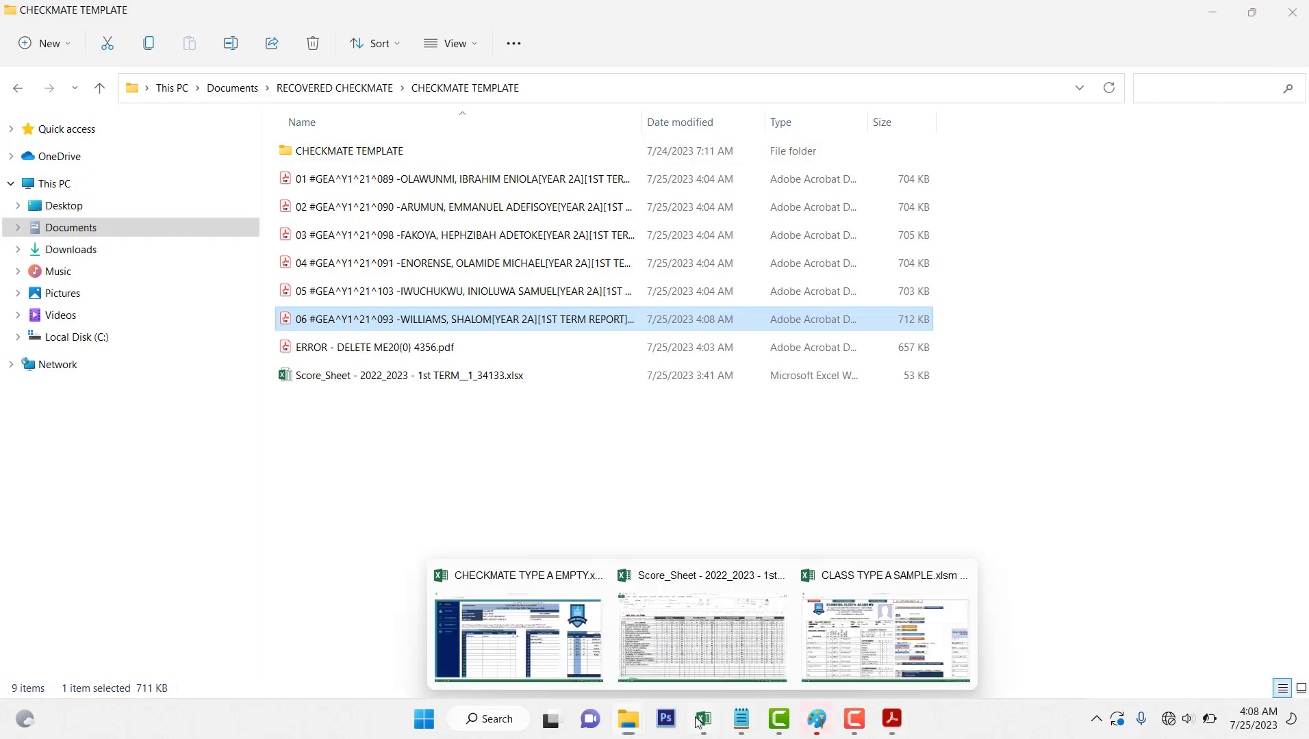
pyautogui.moveTo(846, 629)
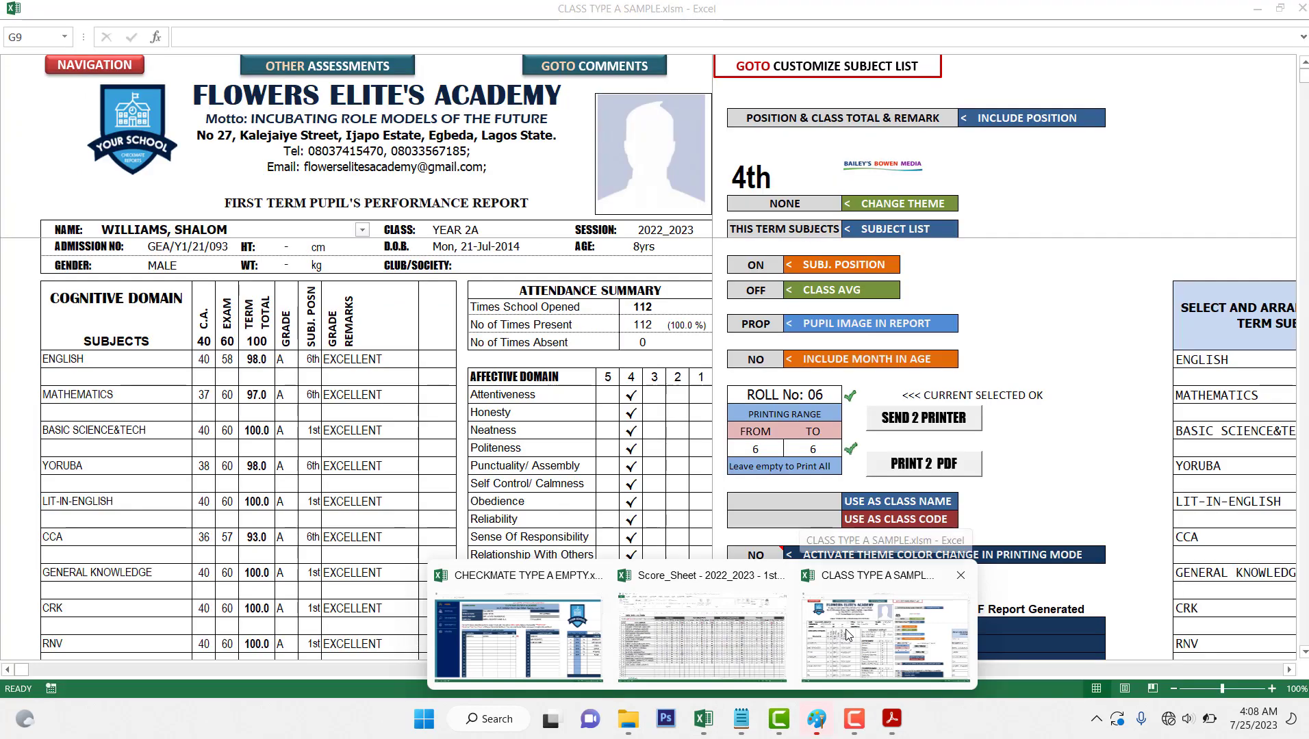
pyautogui.click(845, 629)
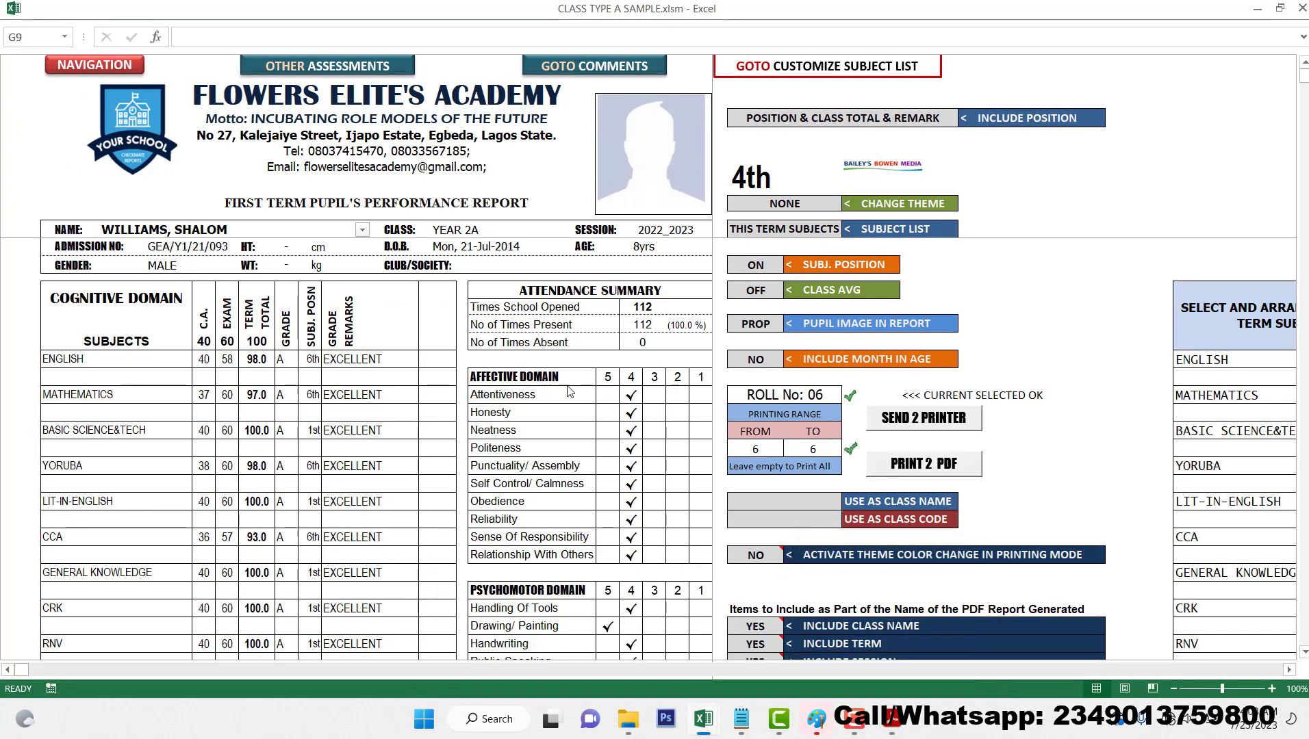
pyautogui.scroll(-1, 568, 391)
pyautogui.scroll(1, 674, 340)
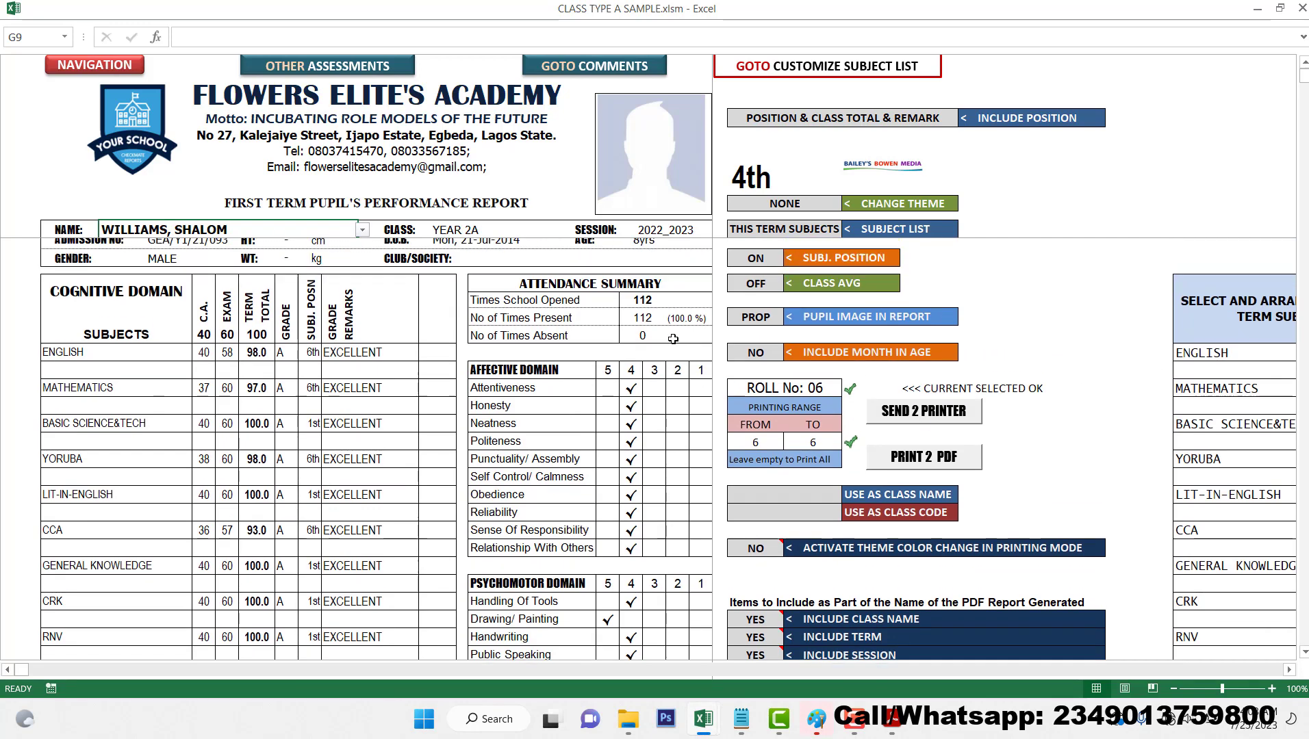